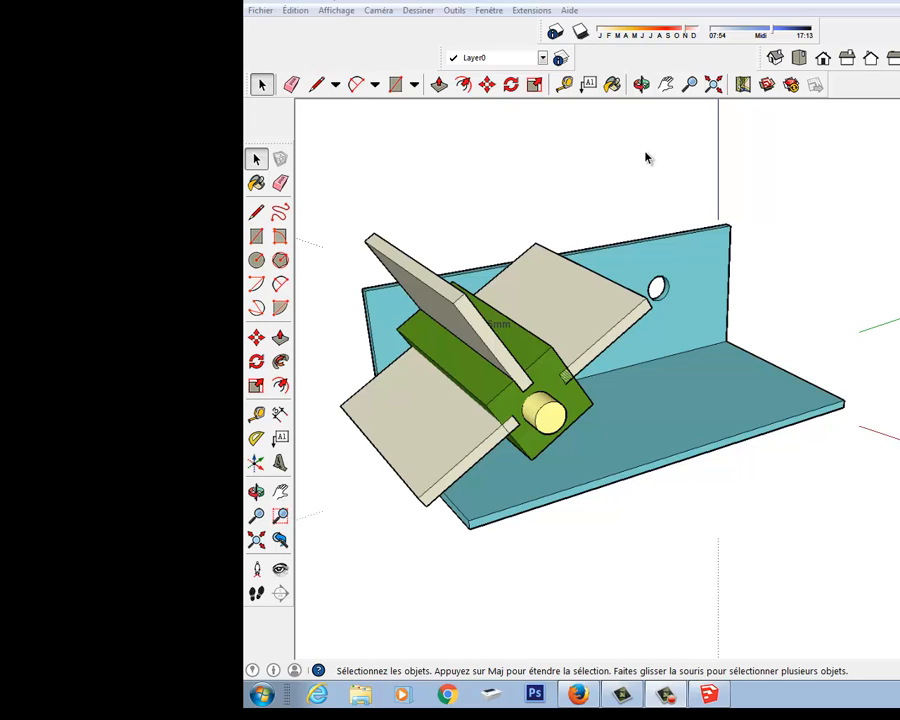
- Set the model's length units to decimal millimetres with a precision of 0,0mm
{"action": "left_click", "coordinate": [489, 11]}
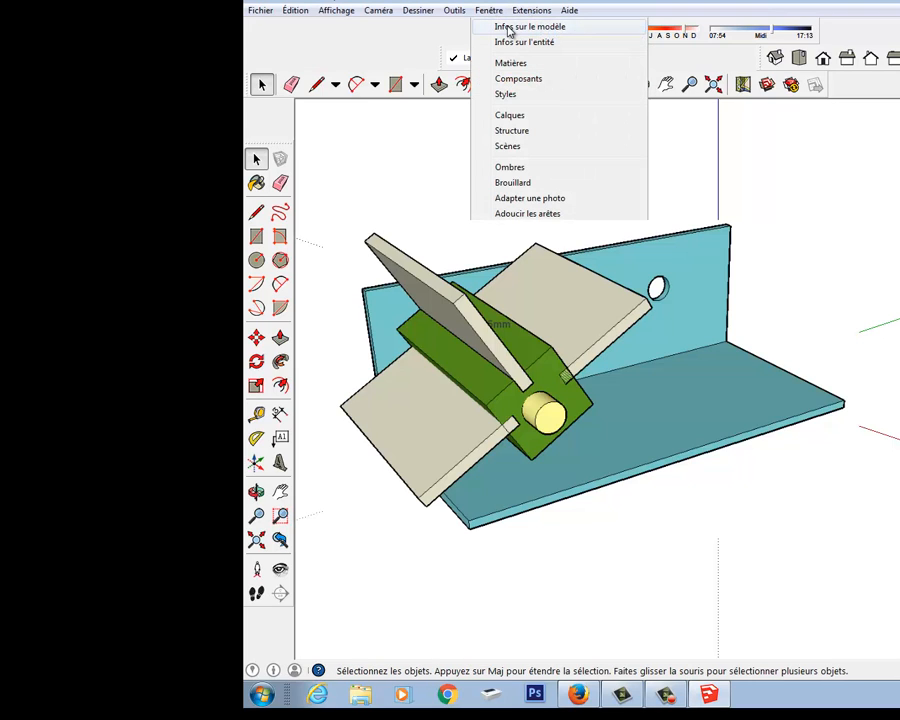
{"action": "left_click", "coordinate": [509, 29]}
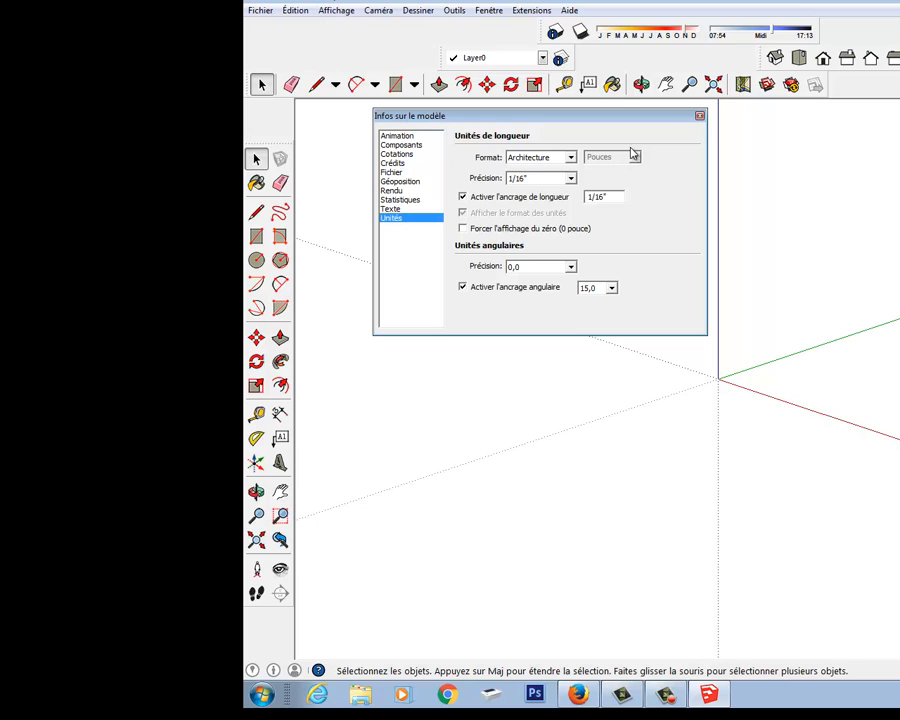
{"action": "left_click", "coordinate": [572, 158]}
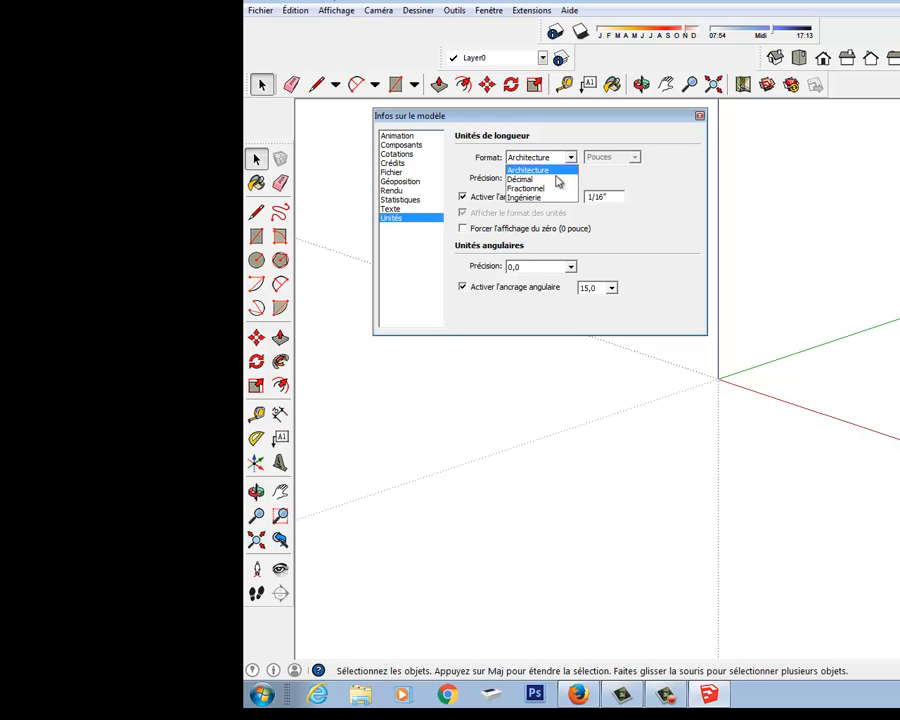
{"action": "left_click", "coordinate": [545, 179]}
{"action": "left_click", "coordinate": [634, 157]}
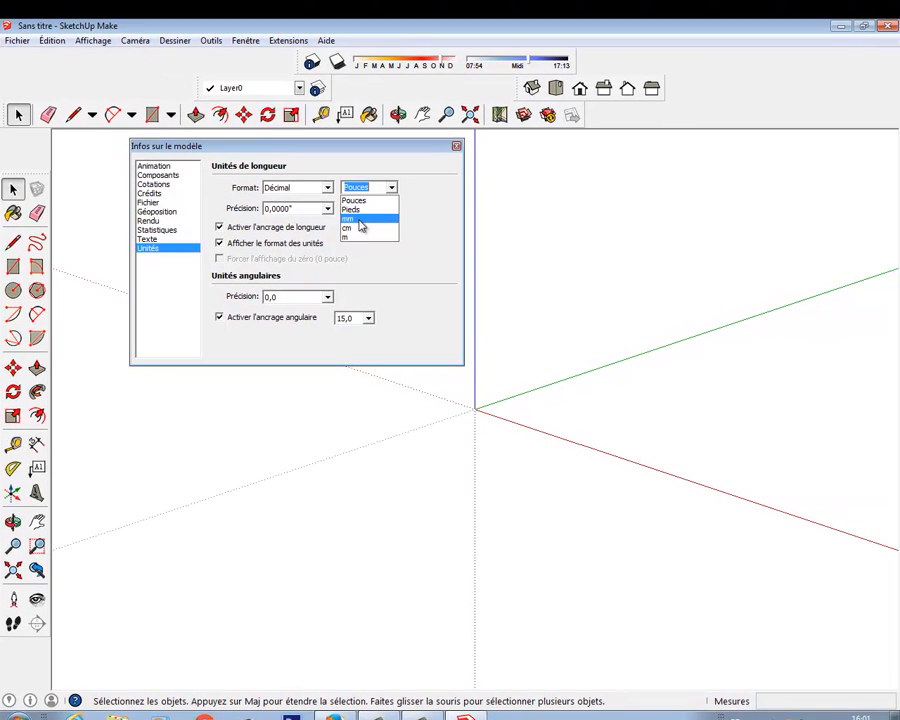
{"action": "left_click", "coordinate": [359, 219]}
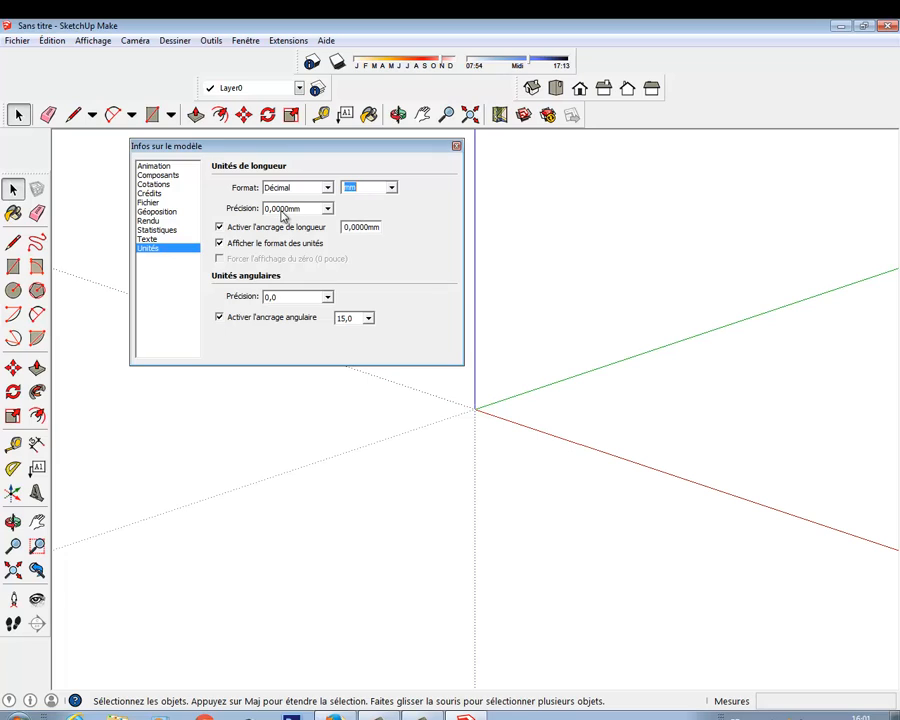
{"action": "left_click", "coordinate": [327, 208]}
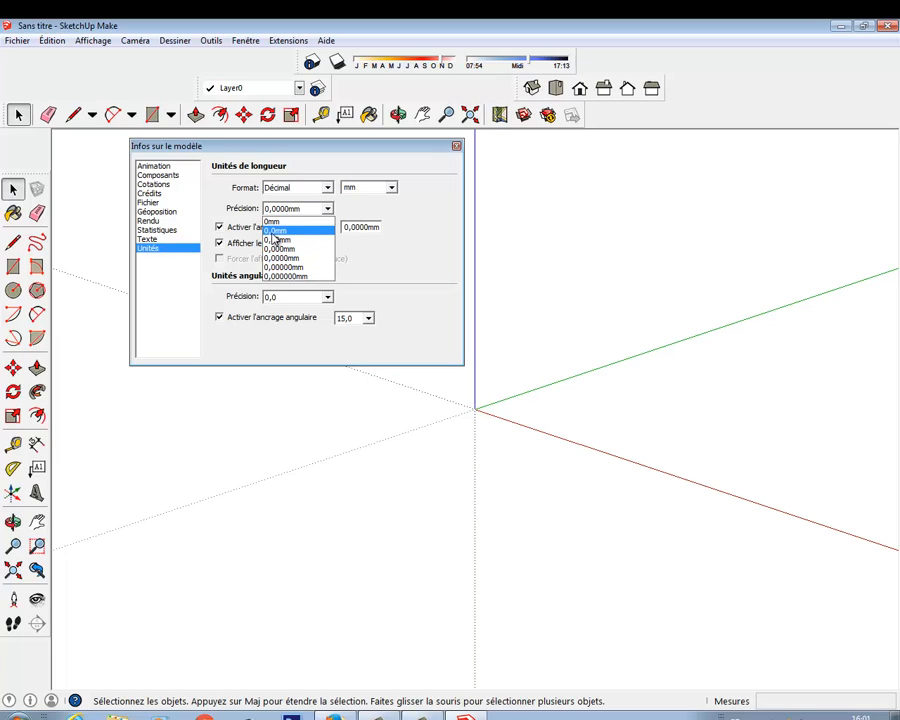
{"action": "left_click", "coordinate": [278, 235]}
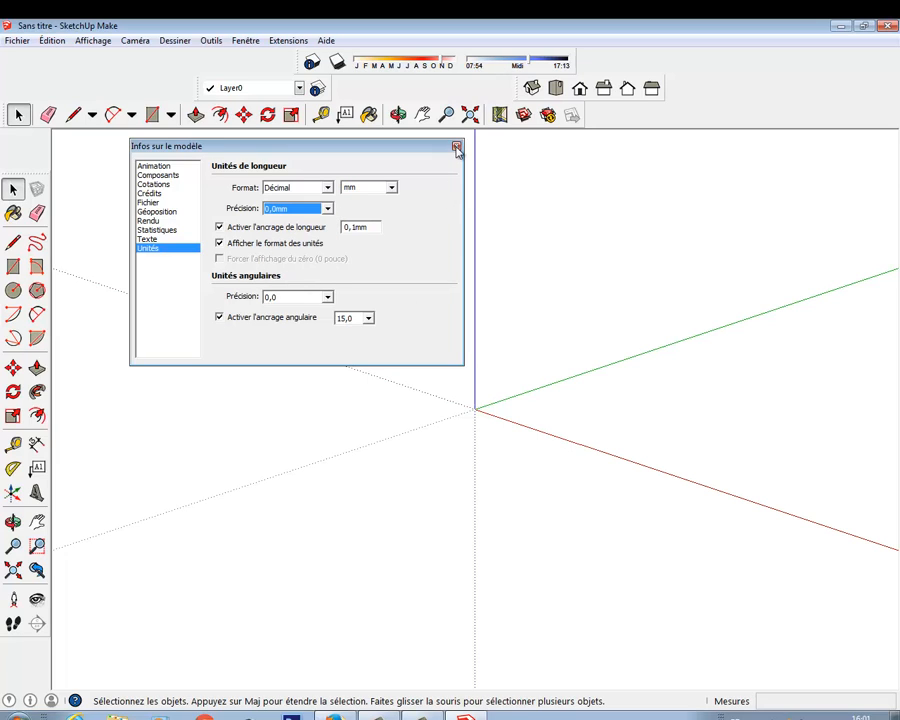
{"action": "left_click", "coordinate": [456, 147]}
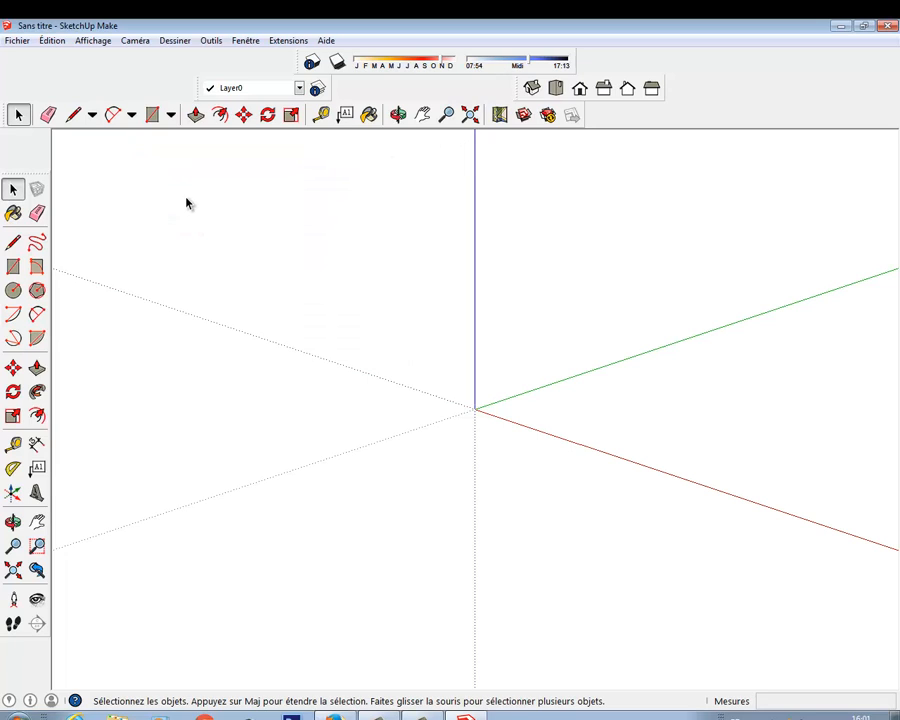
- Draw a 75 by 150 mm rectangle on the ground plane starting at the origin
{"action": "left_click", "coordinate": [13, 266]}
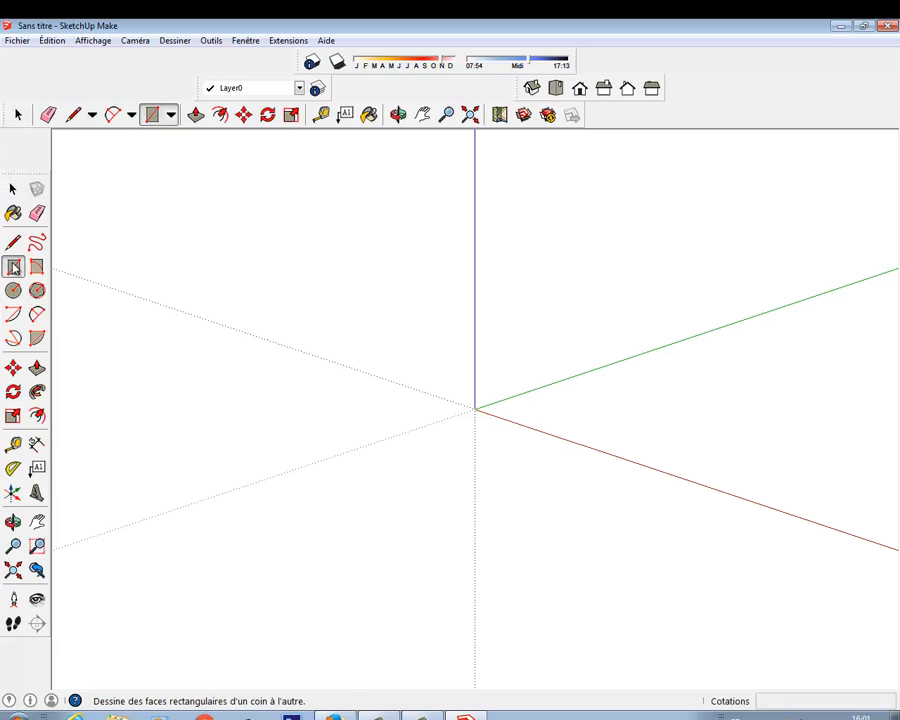
{"action": "left_click", "coordinate": [477, 409]}
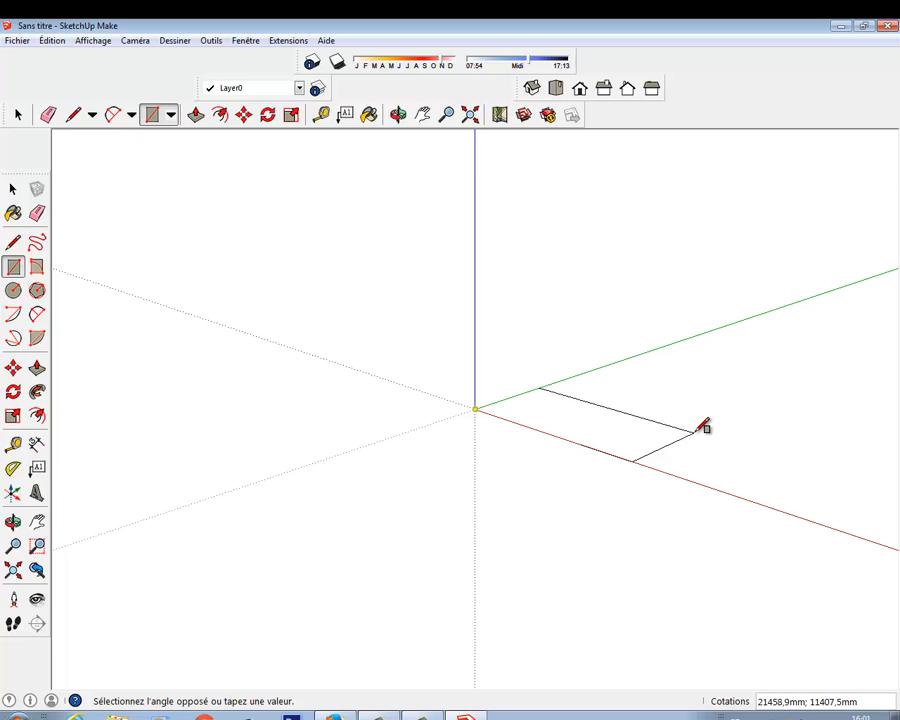
{"action": "type", "text": "75"}
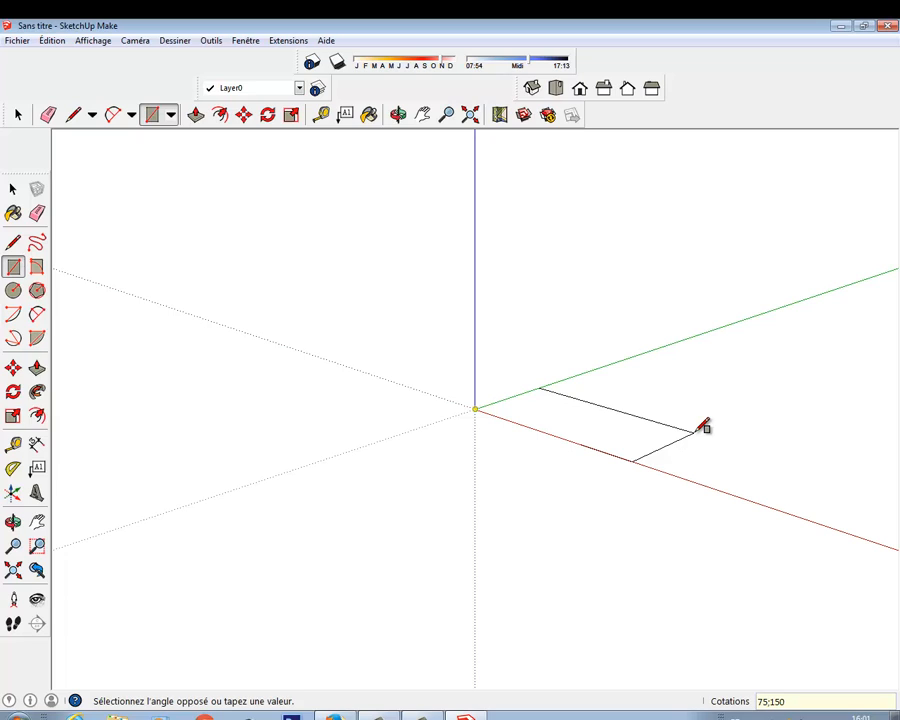
{"action": "type", "text": ";150"}
{"action": "key", "text": "Return"}
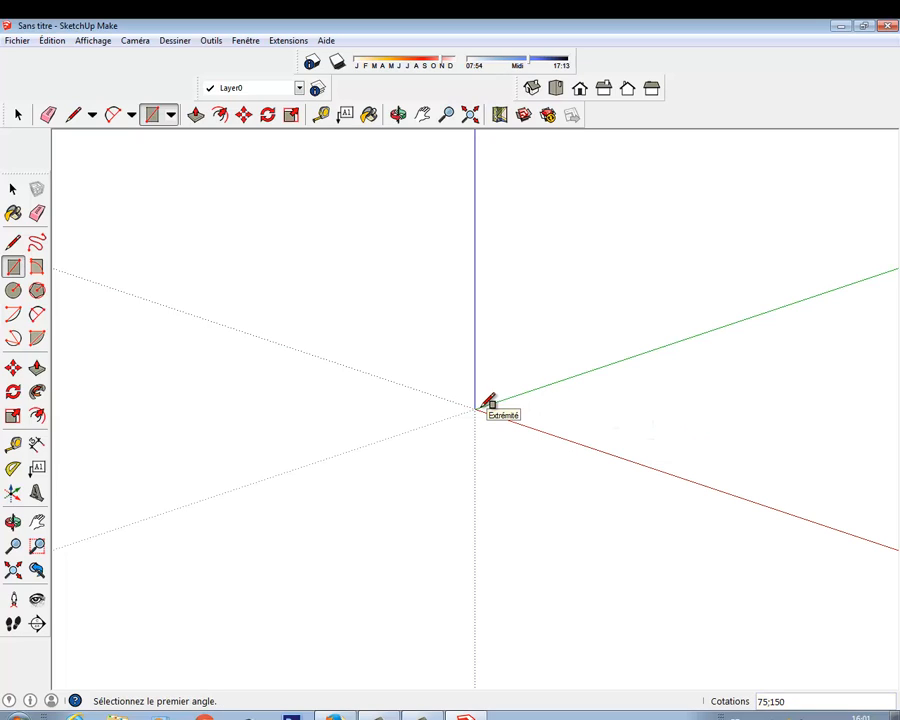
- Push/Pull the rectangle upward into a plate 3 mm thick
{"action": "scroll", "coordinate": [481, 407], "scroll_direction": "up", "scroll_amount": 6}
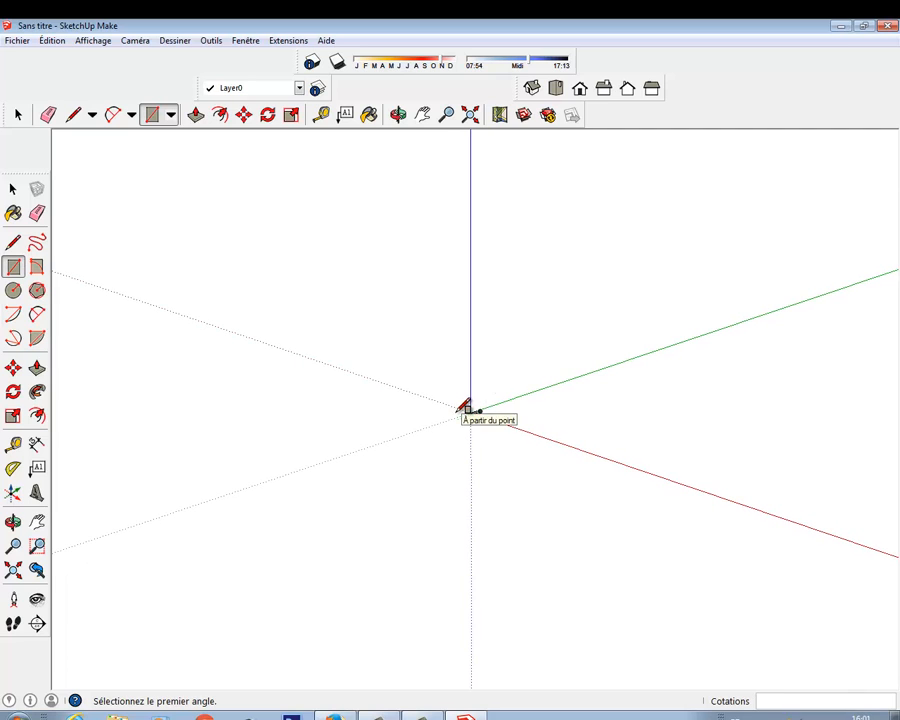
{"action": "scroll", "coordinate": [484, 403], "scroll_direction": "up", "scroll_amount": 5}
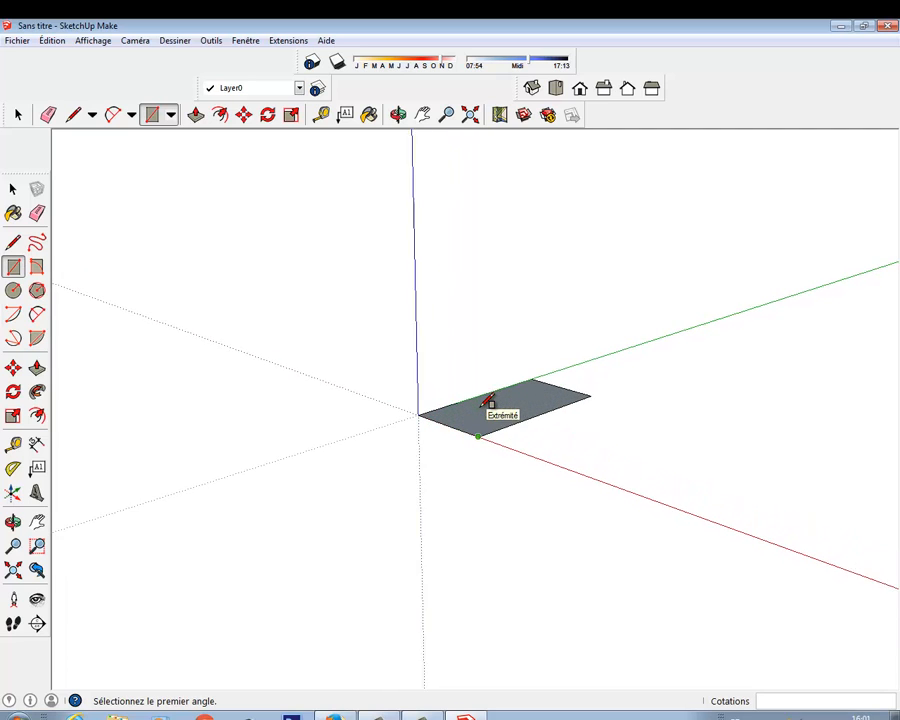
{"action": "scroll", "coordinate": [487, 403], "scroll_direction": "up", "scroll_amount": 4}
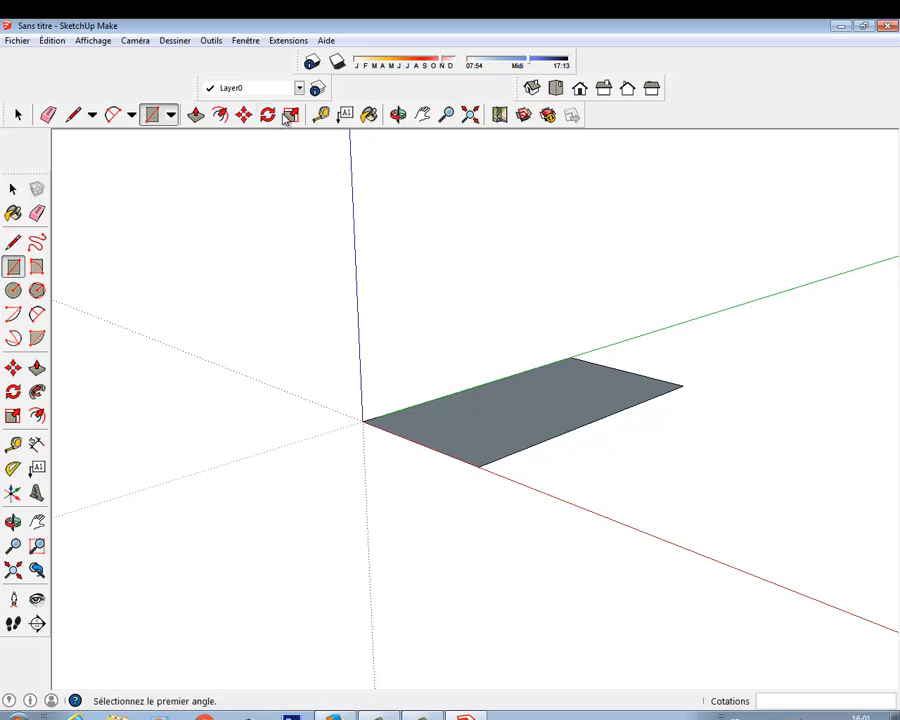
{"action": "left_click", "coordinate": [196, 115]}
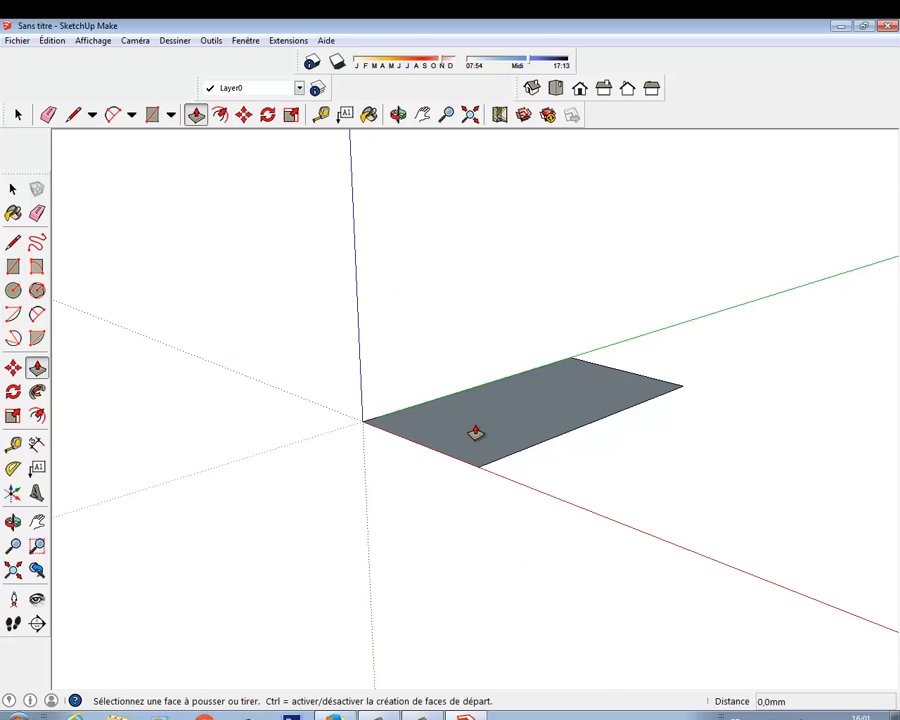
{"action": "left_click", "coordinate": [476, 432]}
{"action": "left_click", "coordinate": [480, 403]}
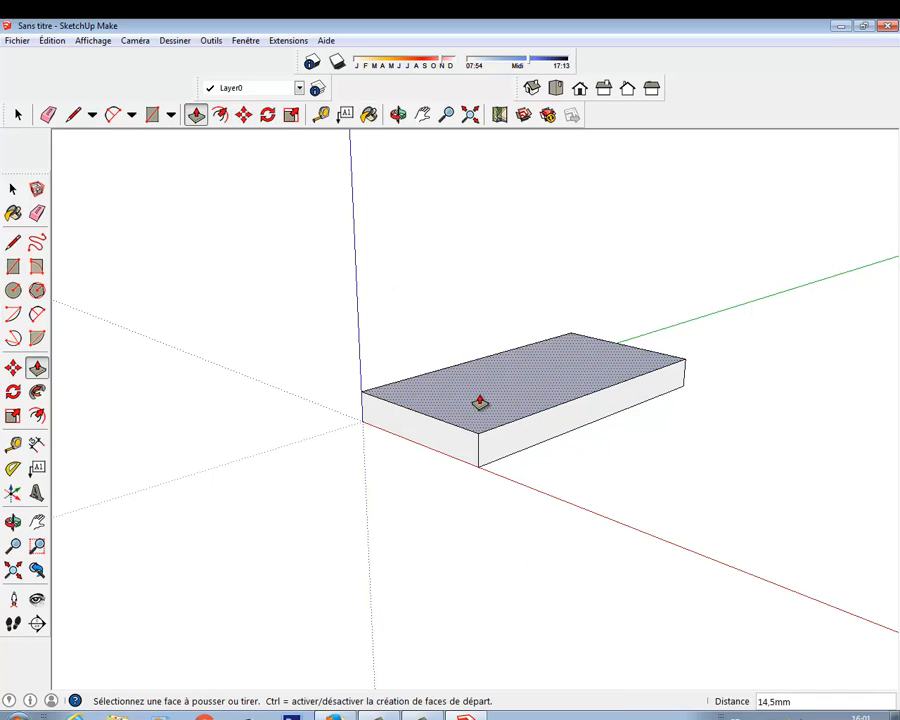
{"action": "type", "text": "3"}
{"action": "key", "text": "Return"}
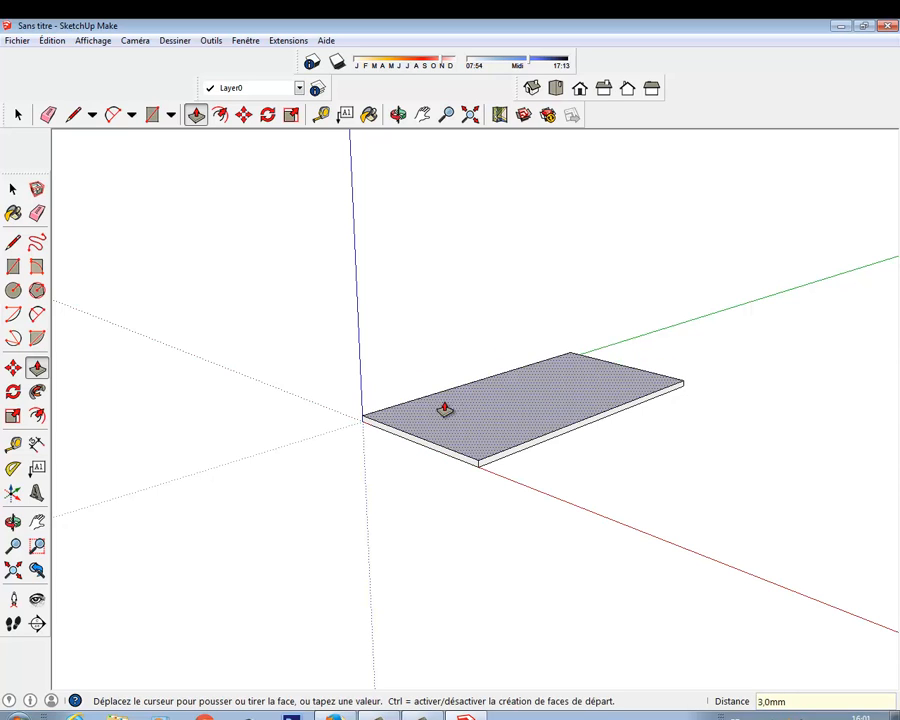
- Check which toolbars are enabled in the toolbar list
{"action": "middle_click_drag", "start_coordinate": [412, 408], "coordinate": [562, 474]}
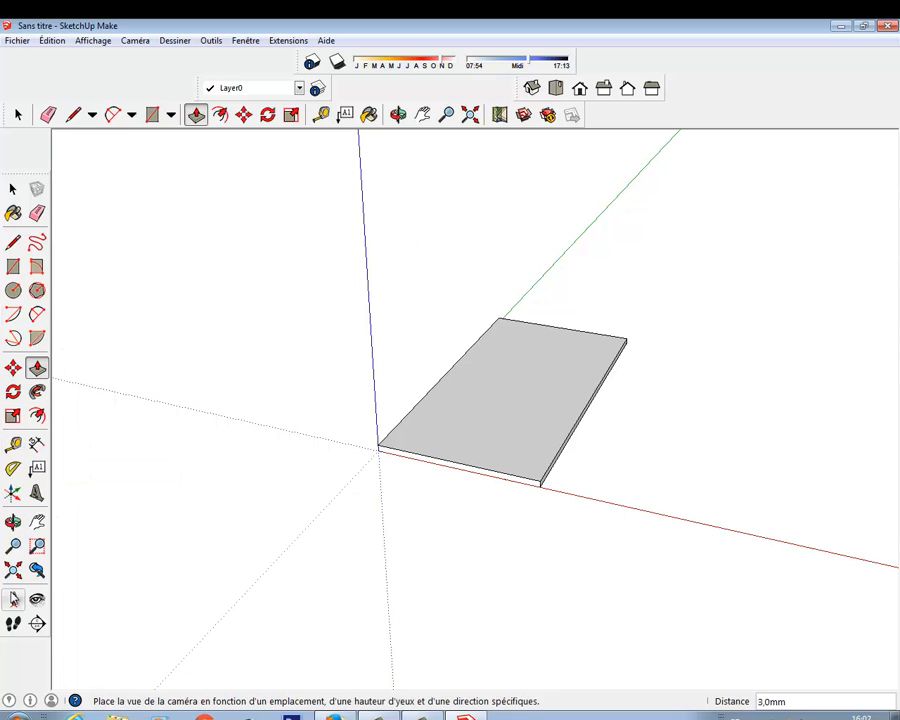
{"action": "left_click", "coordinate": [96, 42]}
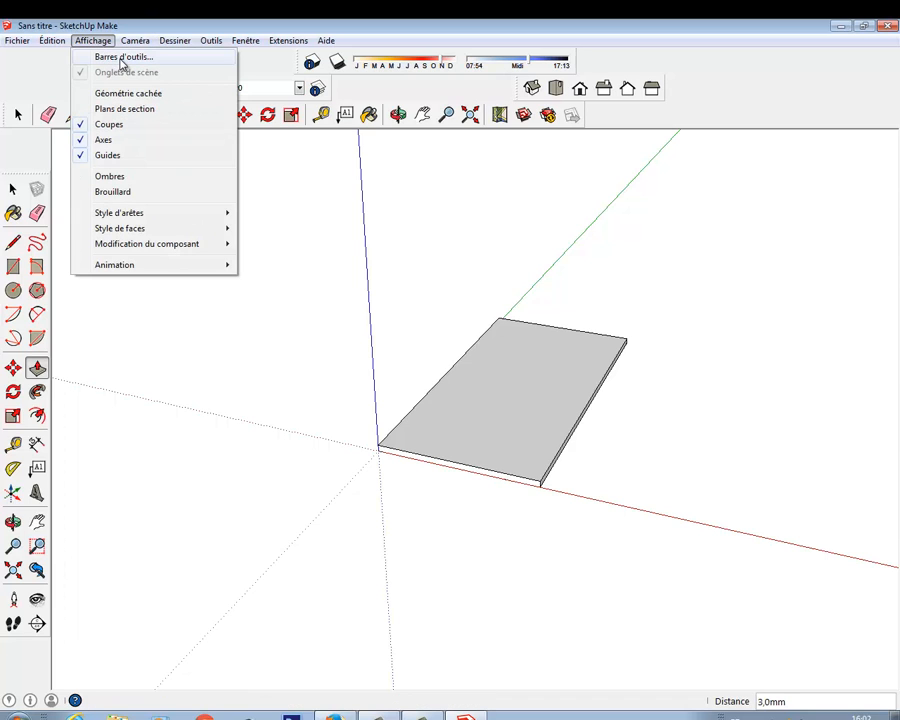
{"action": "left_click", "coordinate": [122, 58]}
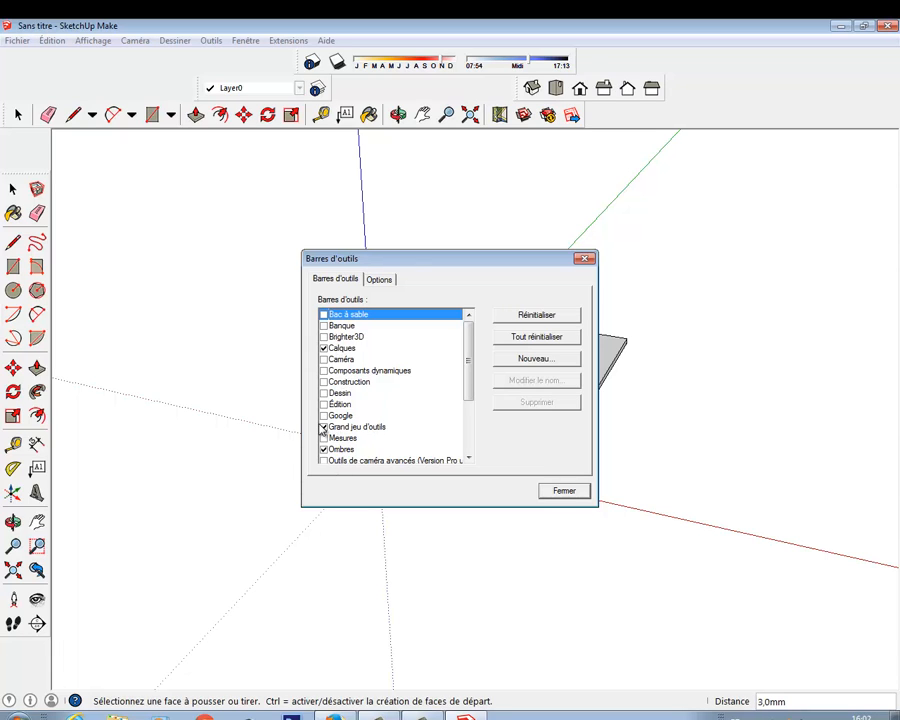
{"action": "left_click", "coordinate": [549, 494]}
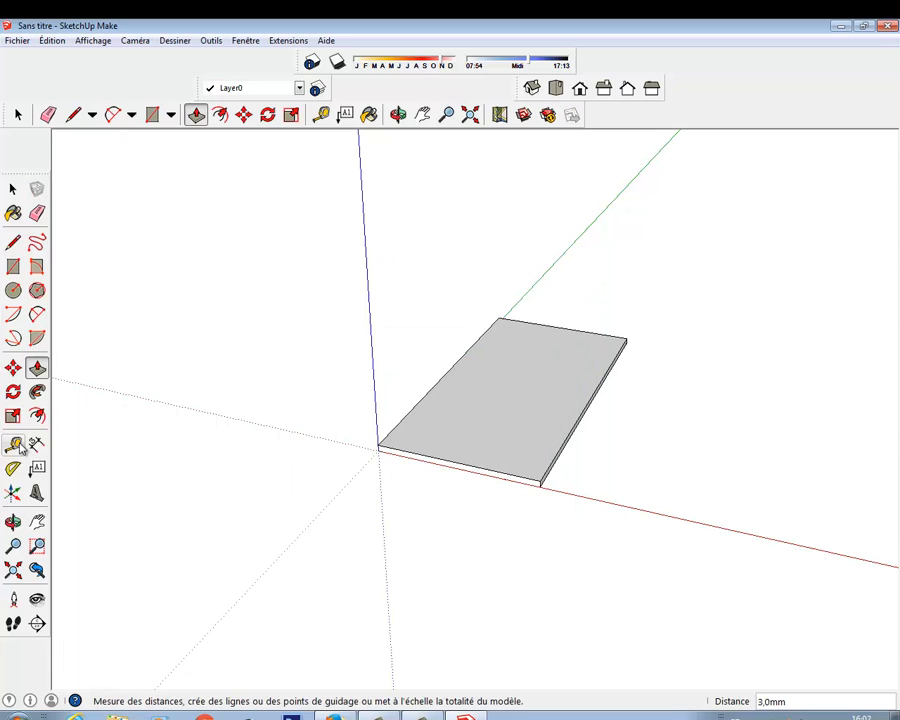
- Place a guide line 3 mm inside the plate's long edge that runs along the green axis
{"action": "left_click", "coordinate": [15, 445]}
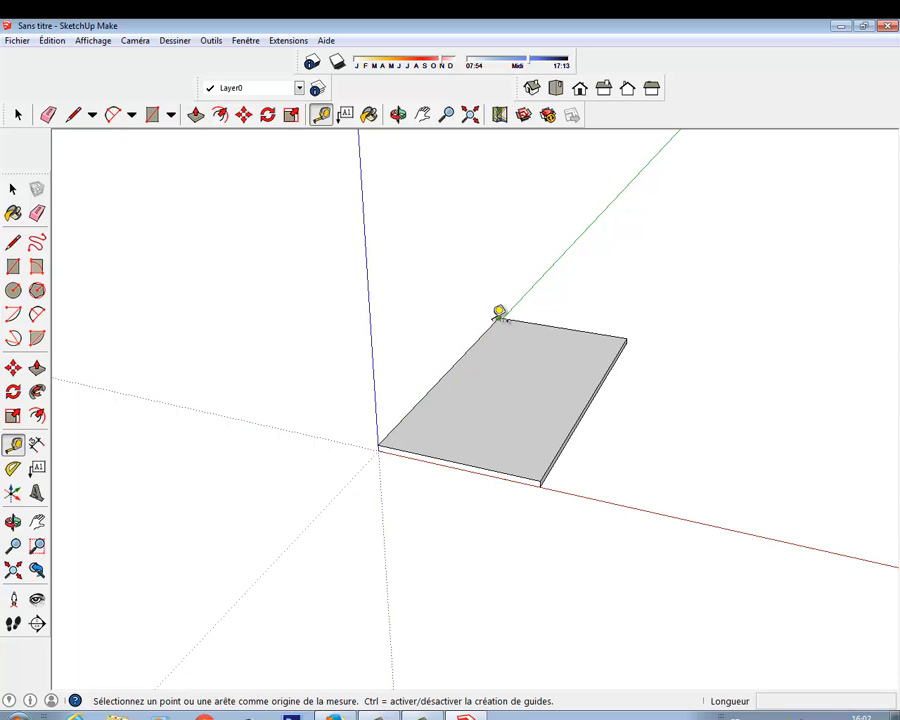
{"action": "left_click", "coordinate": [460, 359]}
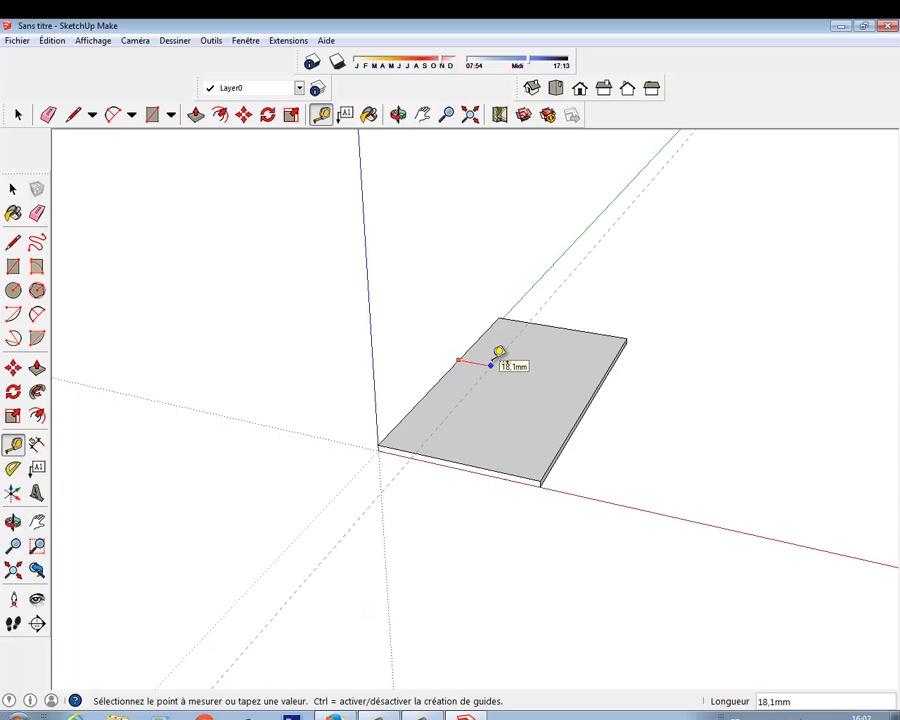
{"action": "left_click", "coordinate": [491, 364]}
{"action": "type", "text": "3"}
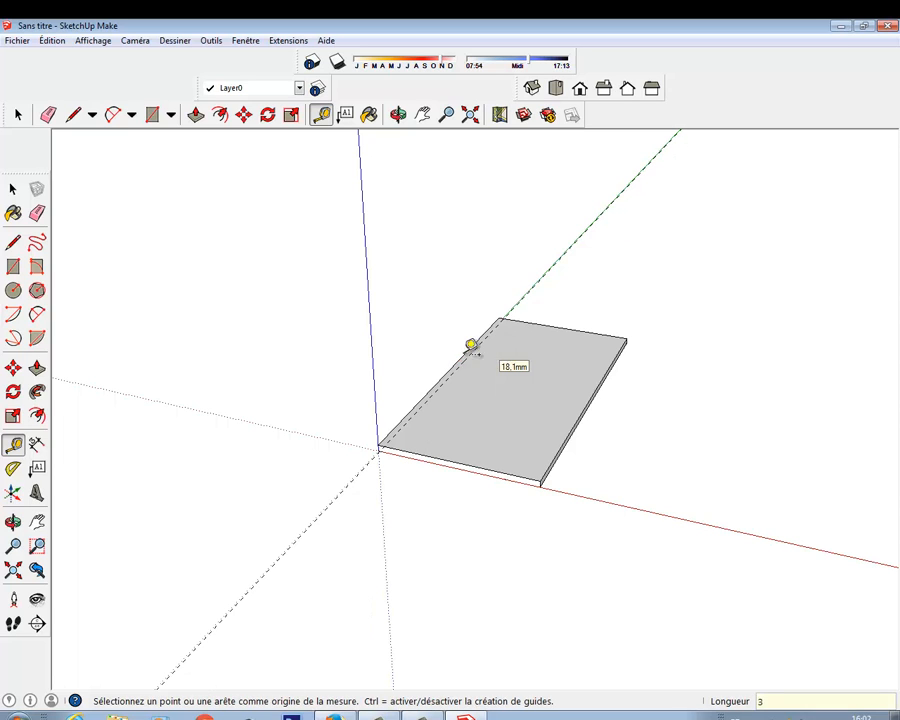
- Draw a line along the guide across the plate's upper face to separate a narrow strip
{"action": "middle_click_drag", "start_coordinate": [428, 376], "coordinate": [500, 422]}
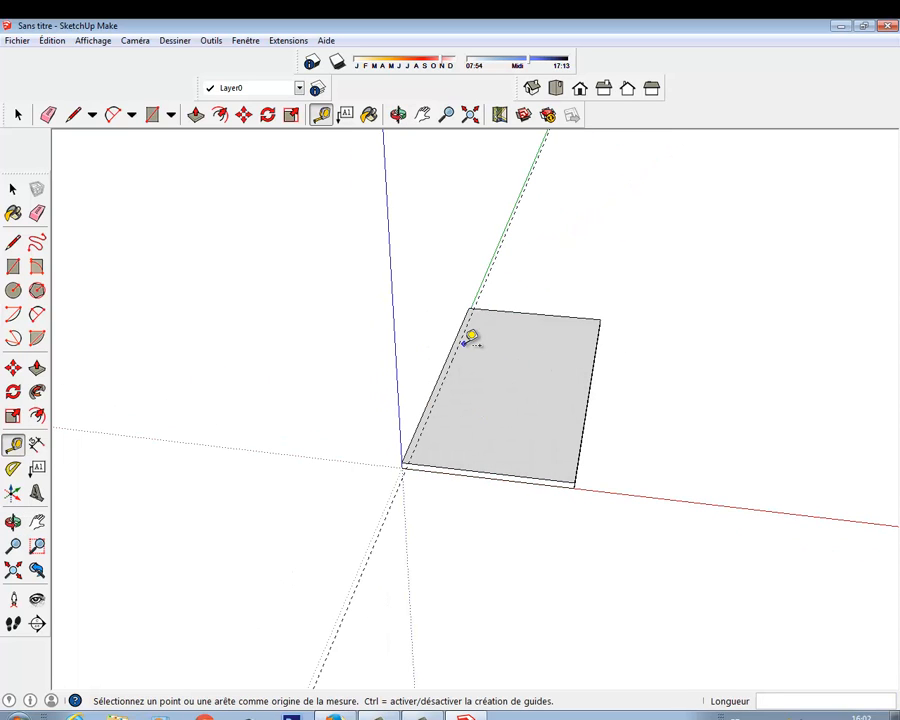
{"action": "scroll", "coordinate": [448, 338], "scroll_direction": "up", "scroll_amount": 3}
{"action": "left_click", "coordinate": [13, 242]}
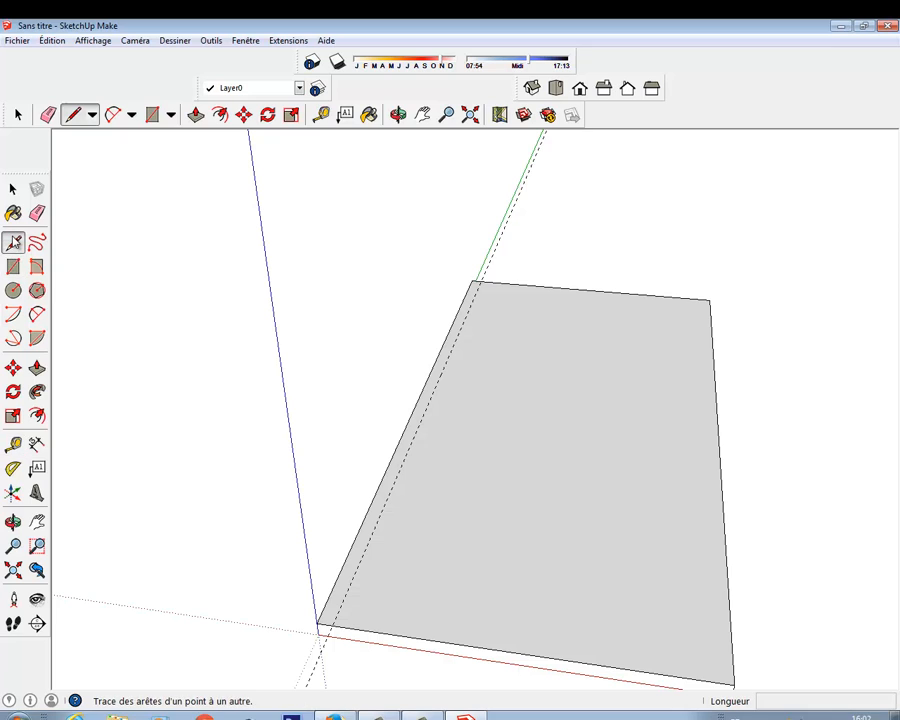
{"action": "left_click", "coordinate": [478, 283]}
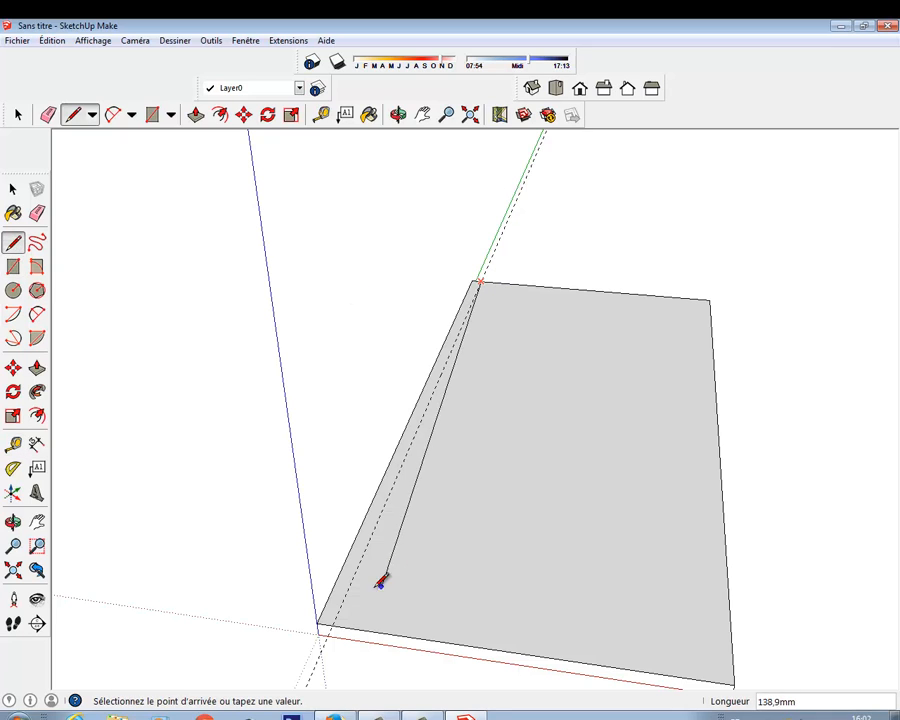
{"action": "left_click", "coordinate": [333, 620]}
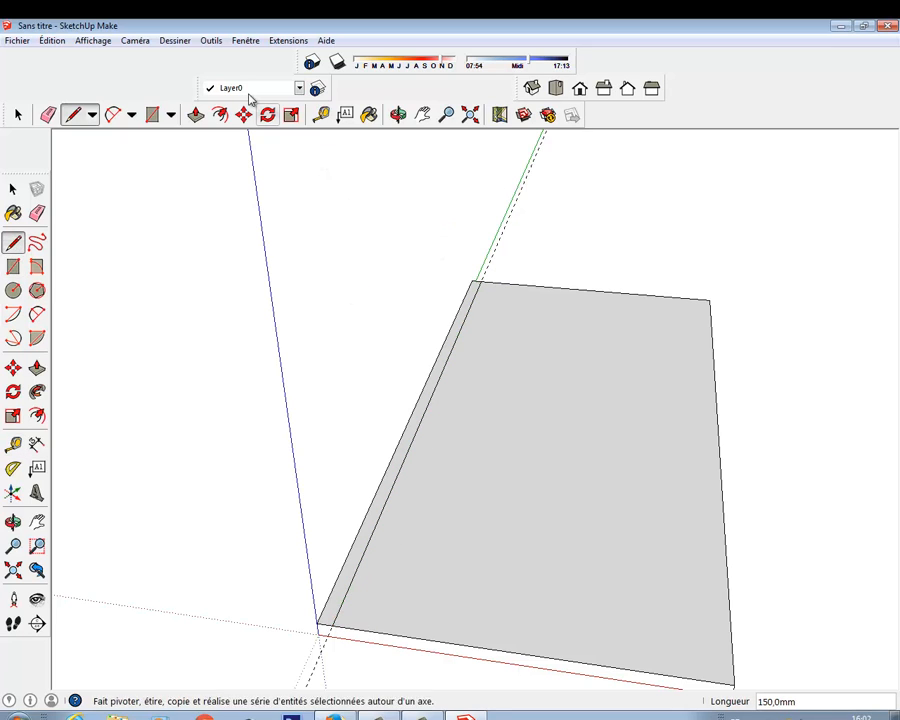
- Push/Pull the narrow strip upward 50 mm to form a vertical wall
{"action": "left_click", "coordinate": [195, 114]}
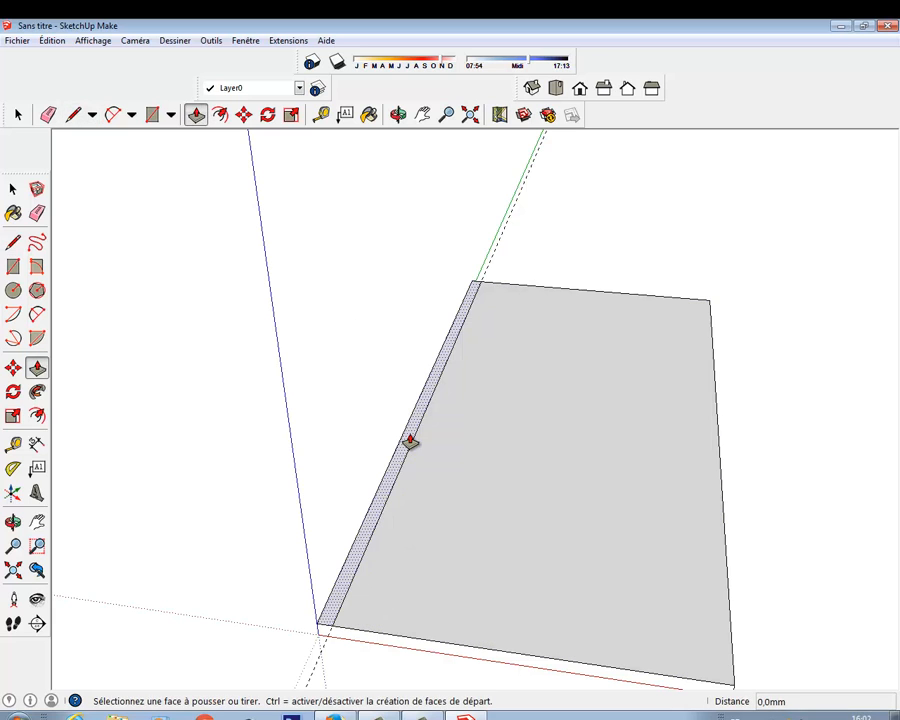
{"action": "left_click_drag", "start_coordinate": [409, 440], "coordinate": [404, 281]}
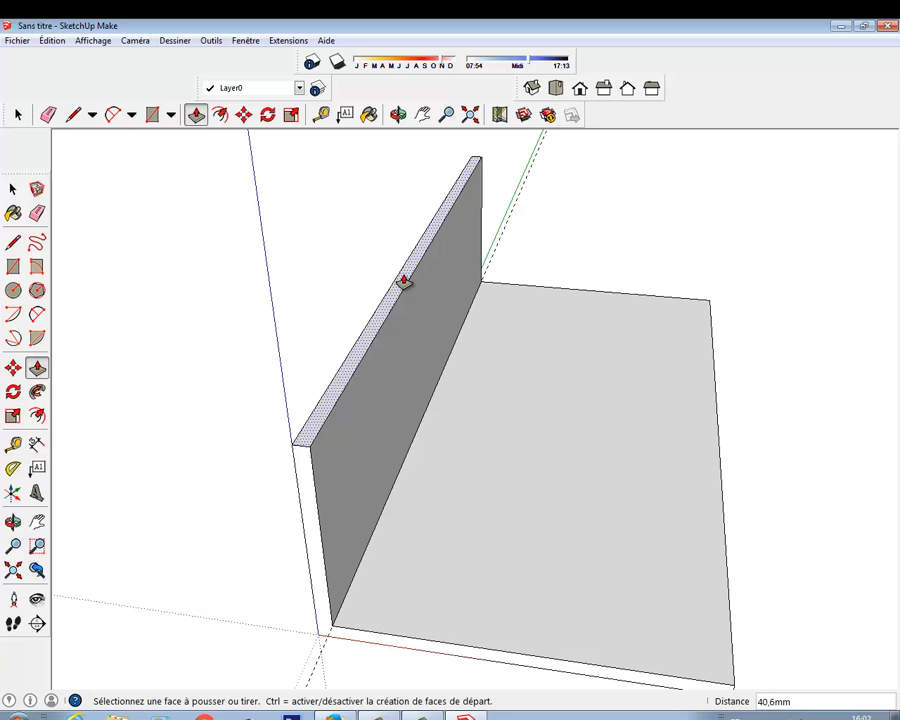
{"action": "key", "text": "Return"}
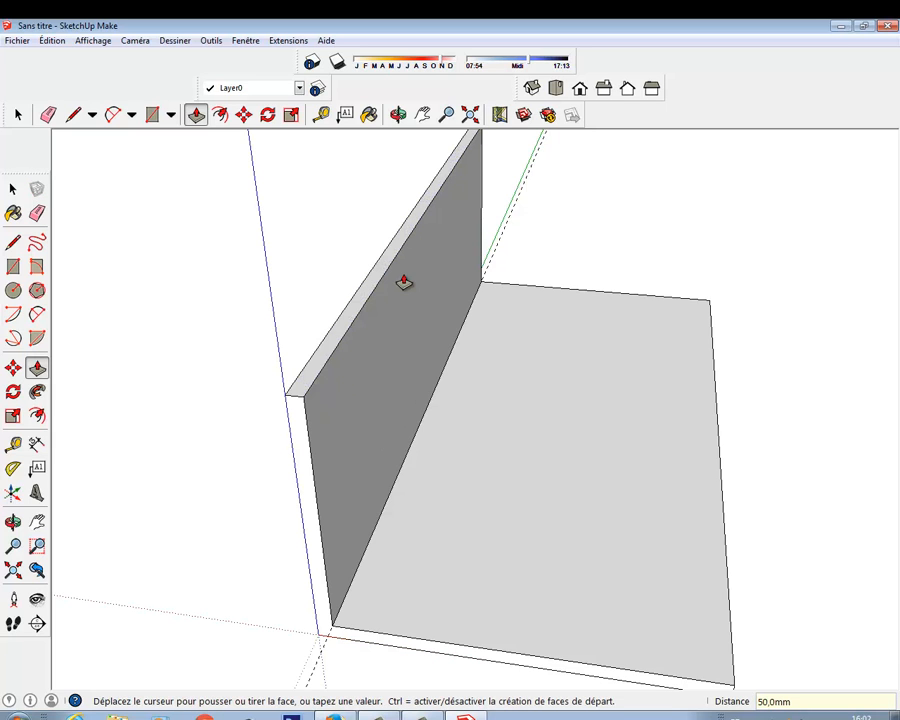
- Place guides on the wall's outer face 25 mm in from both vertical edges and 20 mm below the top edge
{"action": "key", "text": "o"}
{"action": "left_click_drag", "start_coordinate": [346, 398], "coordinate": [760, 313]}
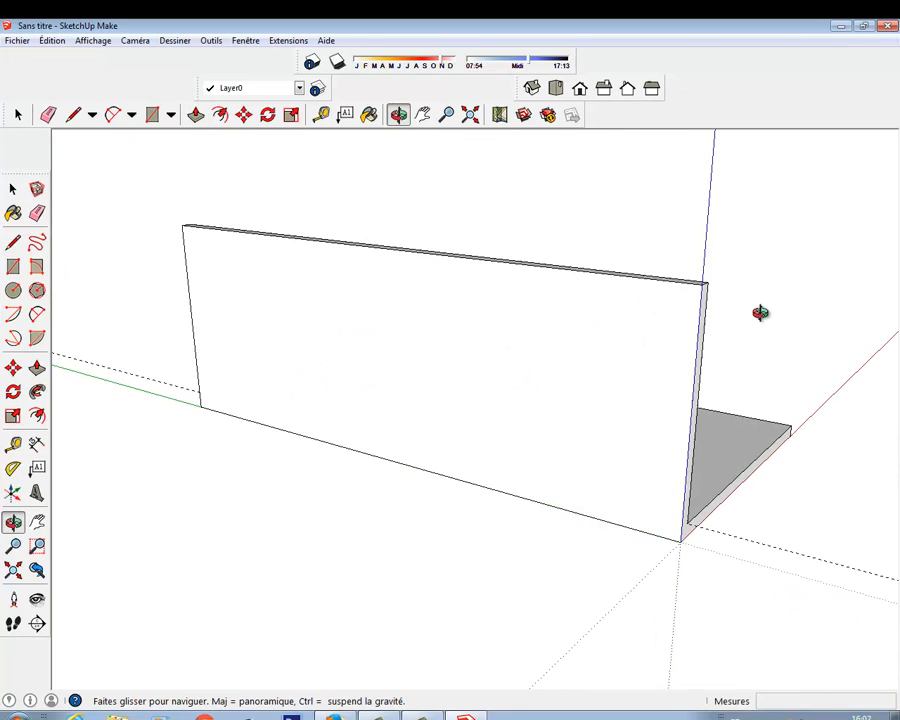
{"action": "key", "text": "p"}
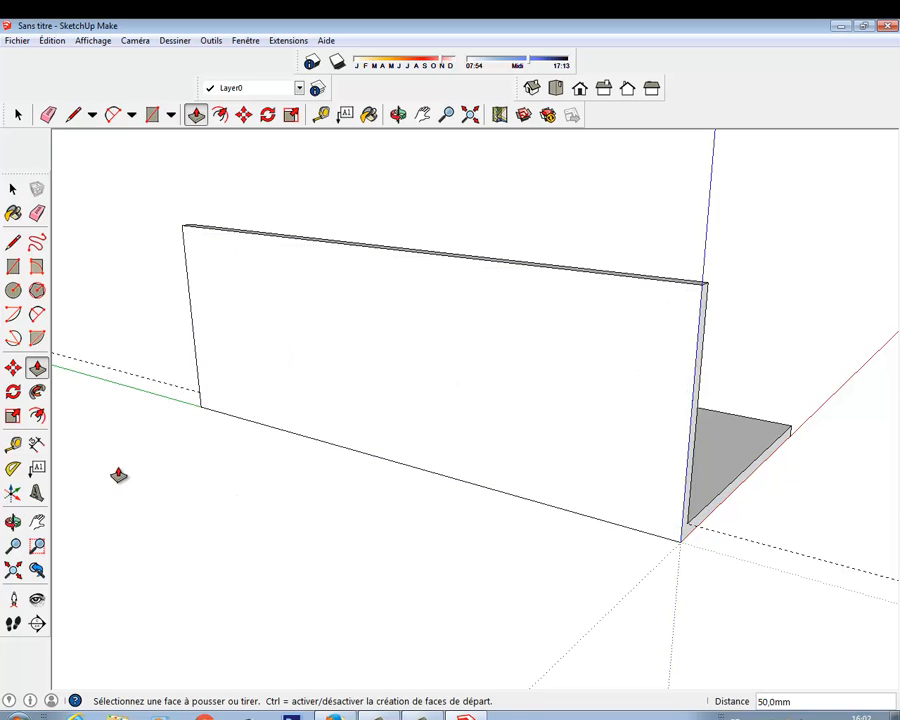
{"action": "left_click", "coordinate": [13, 443]}
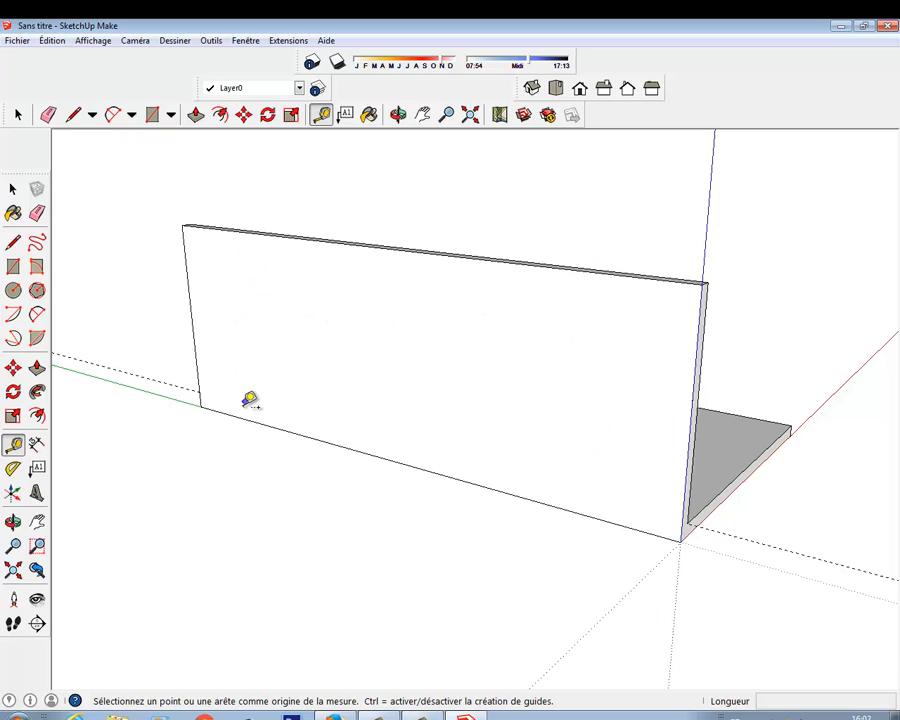
{"action": "left_click", "coordinate": [696, 360]}
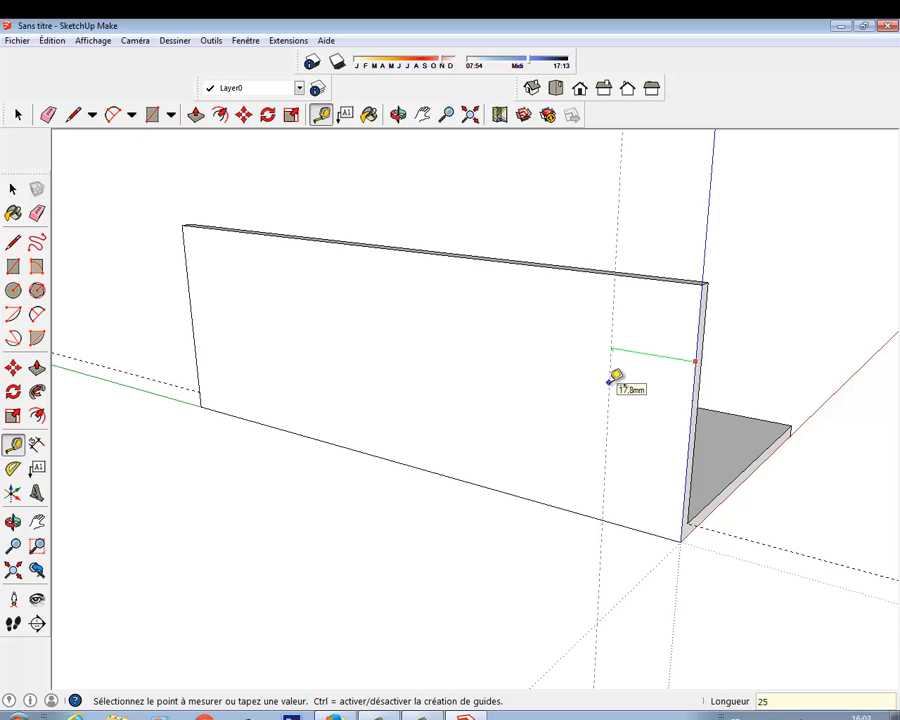
{"action": "key", "text": "Return"}
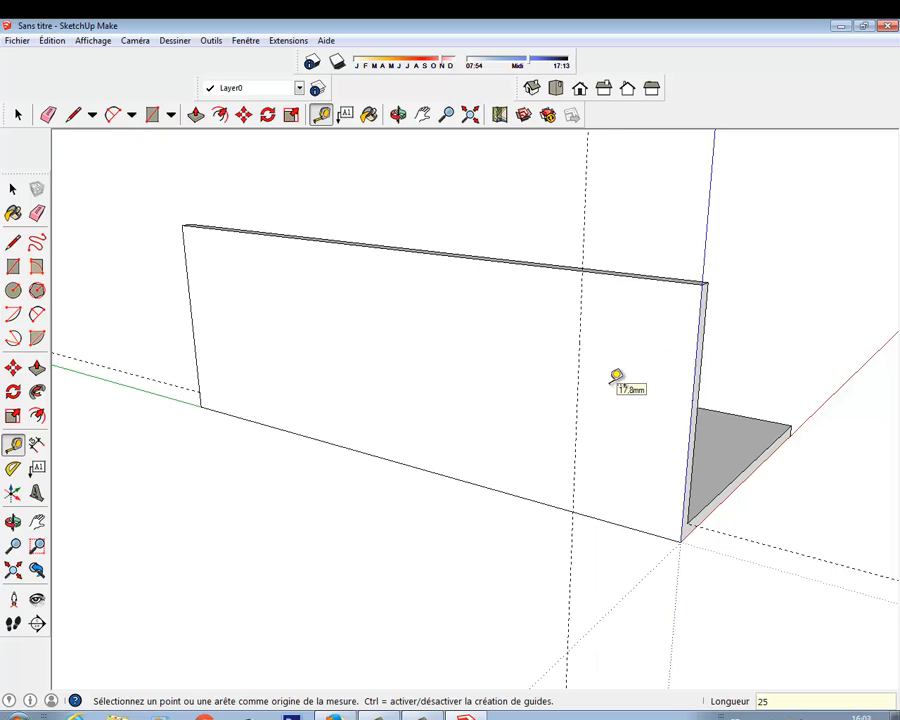
{"action": "left_click", "coordinate": [189, 285]}
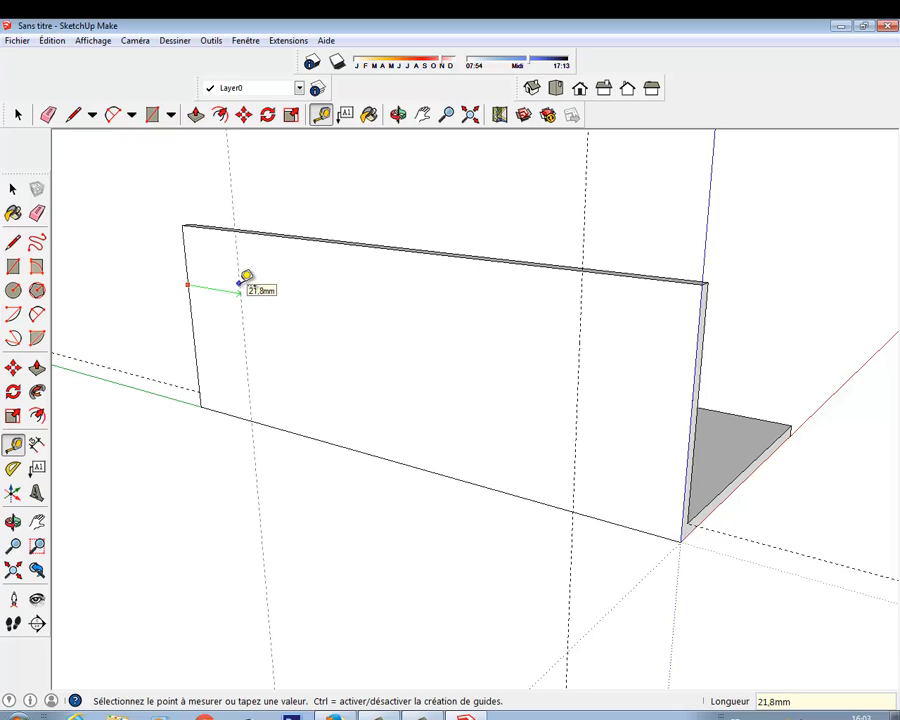
{"action": "type", "text": "25"}
{"action": "key", "text": "Return"}
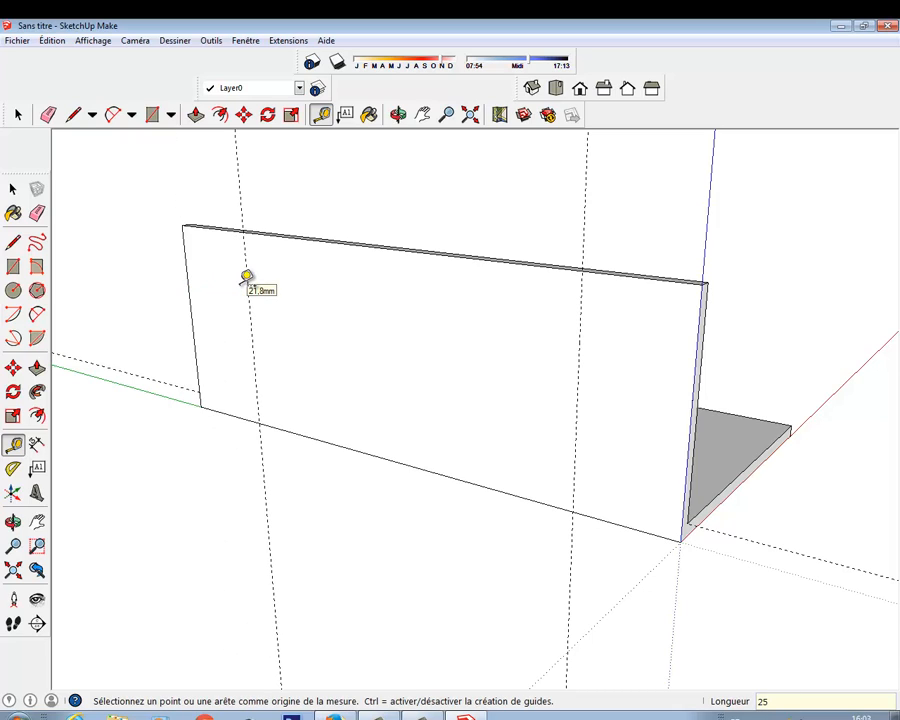
{"action": "left_click", "coordinate": [380, 245]}
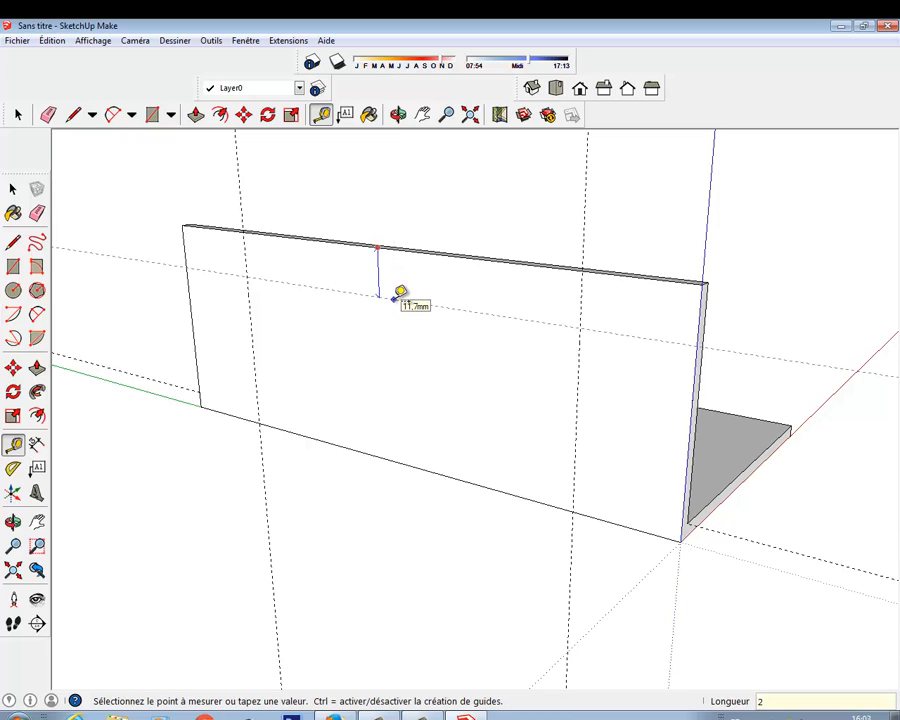
{"action": "left_click", "coordinate": [394, 297]}
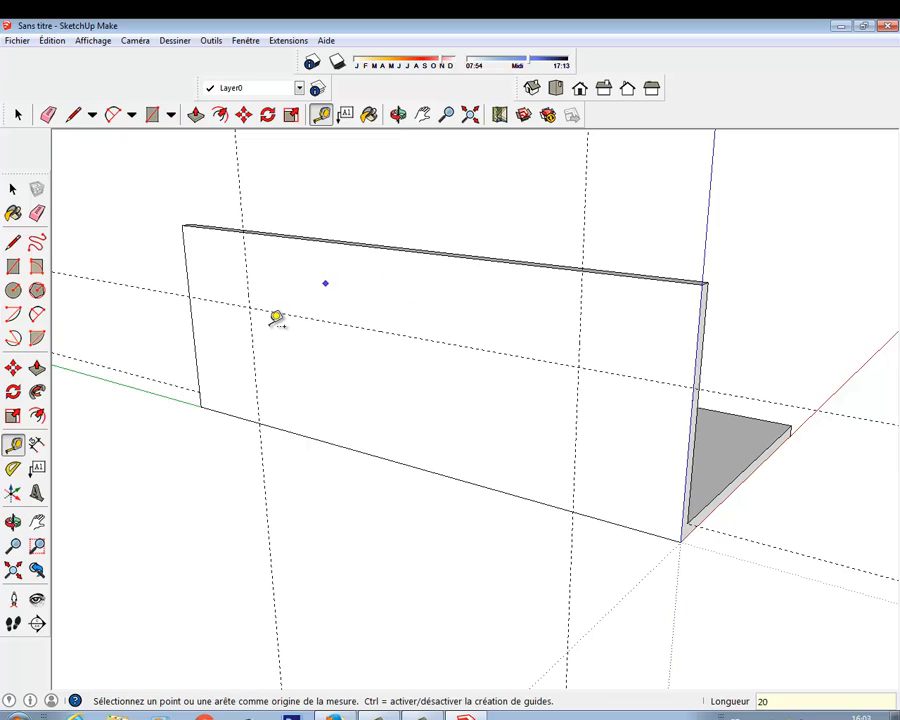
- Draw a circle of 5 mm radius at each of the two guide intersections on the wall's outer face
{"action": "left_click", "coordinate": [13, 290]}
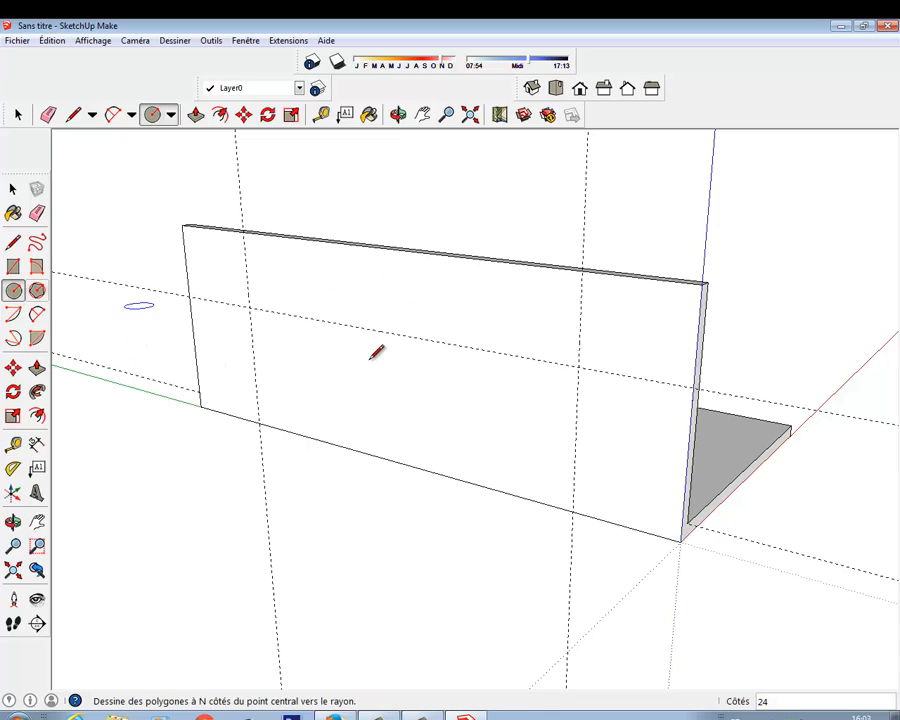
{"action": "left_click", "coordinate": [579, 367]}
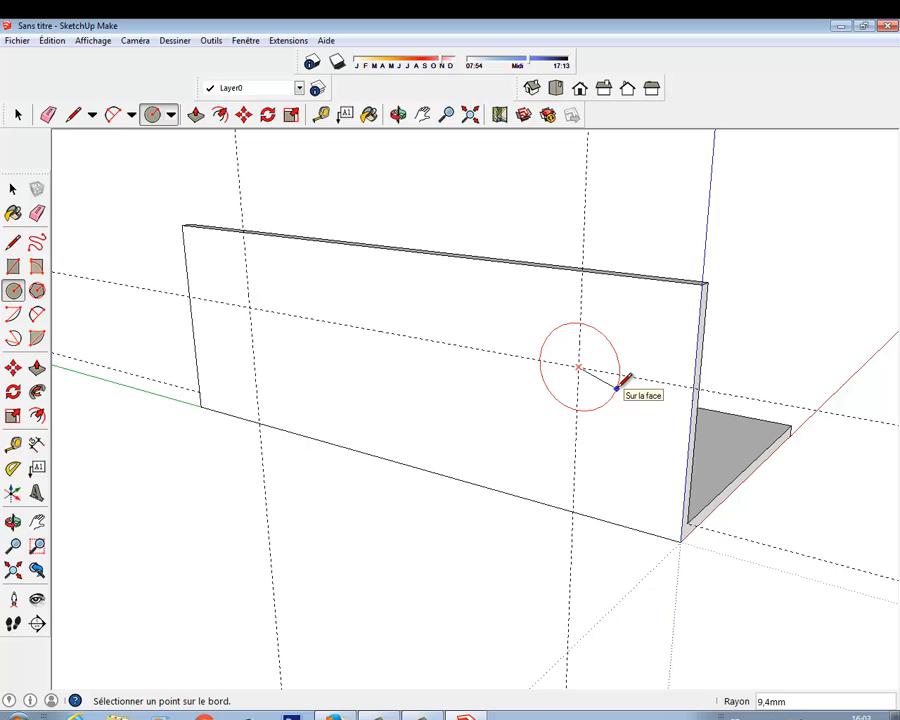
{"action": "type", "text": "5"}
{"action": "key", "text": "Return"}
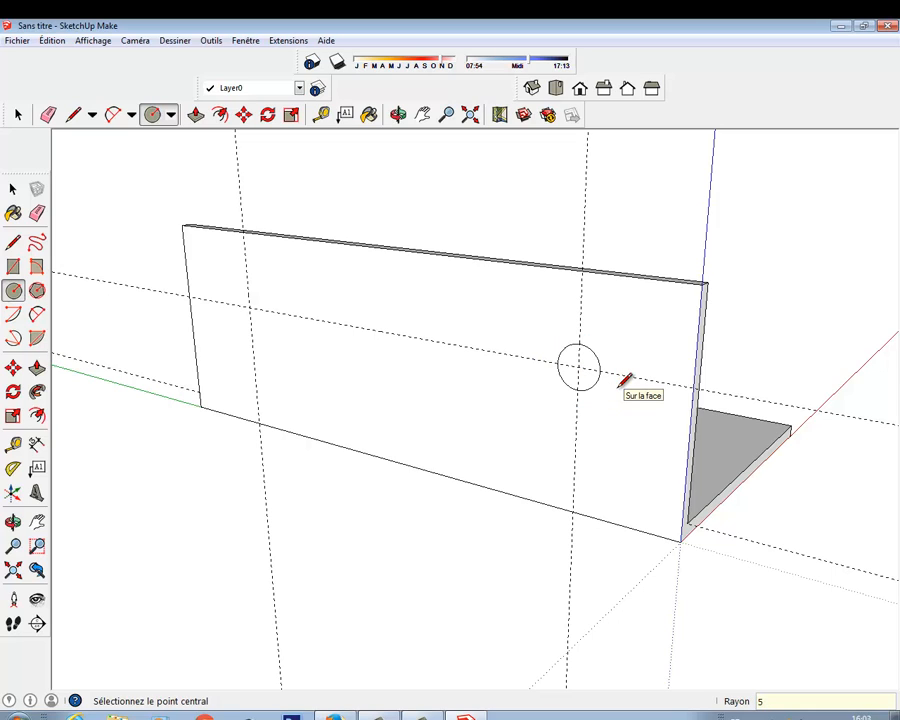
{"action": "left_click", "coordinate": [249, 307]}
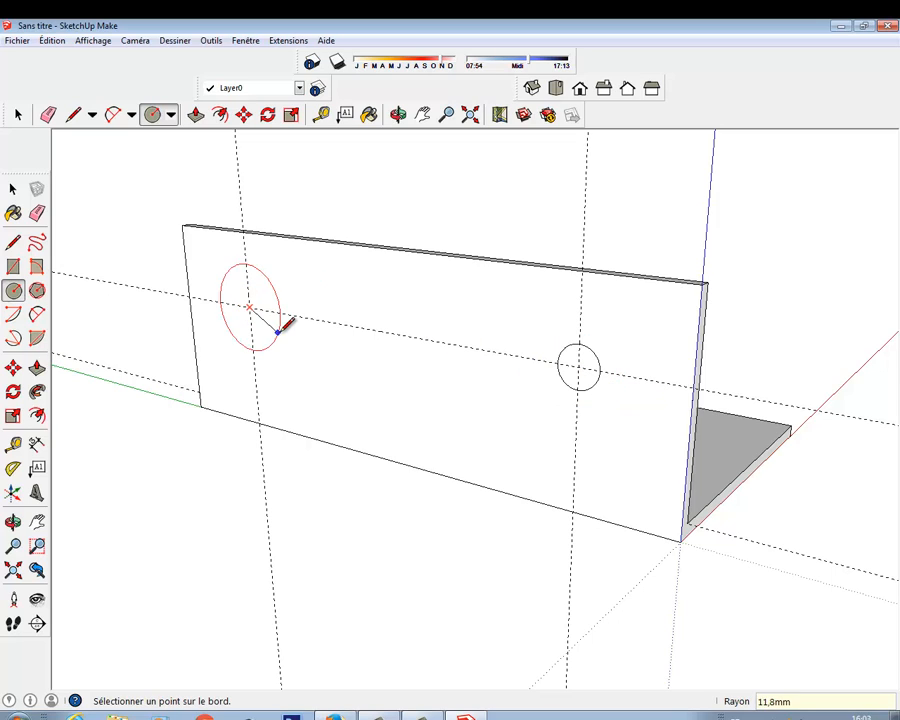
{"action": "type", "text": "5"}
{"action": "key", "text": "Return"}
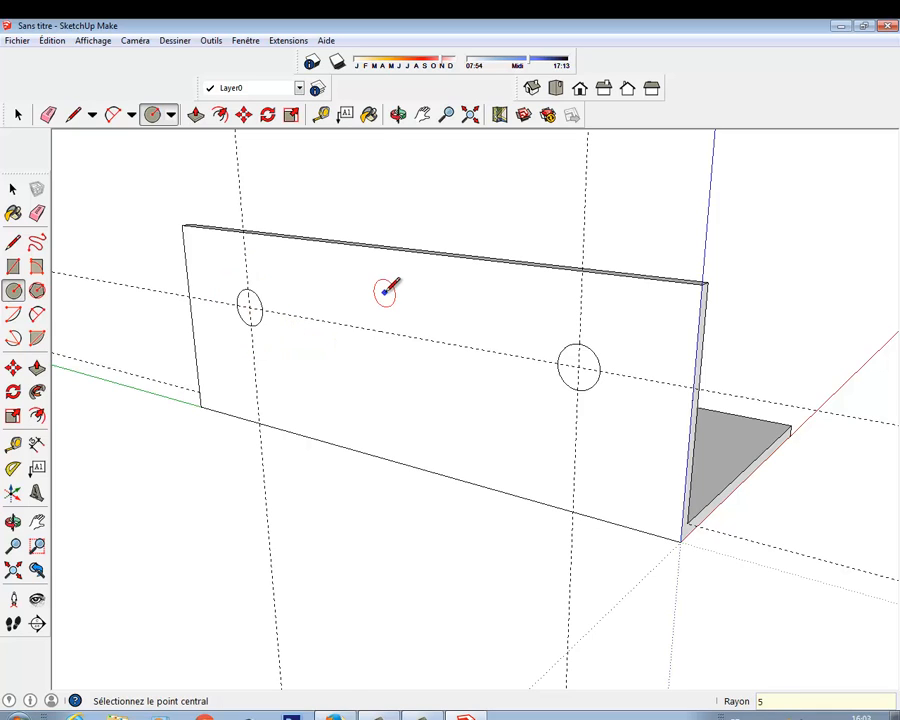
- Push/Pull both circles 3 mm through the wall to cut the two round holes
{"action": "left_click", "coordinate": [195, 114]}
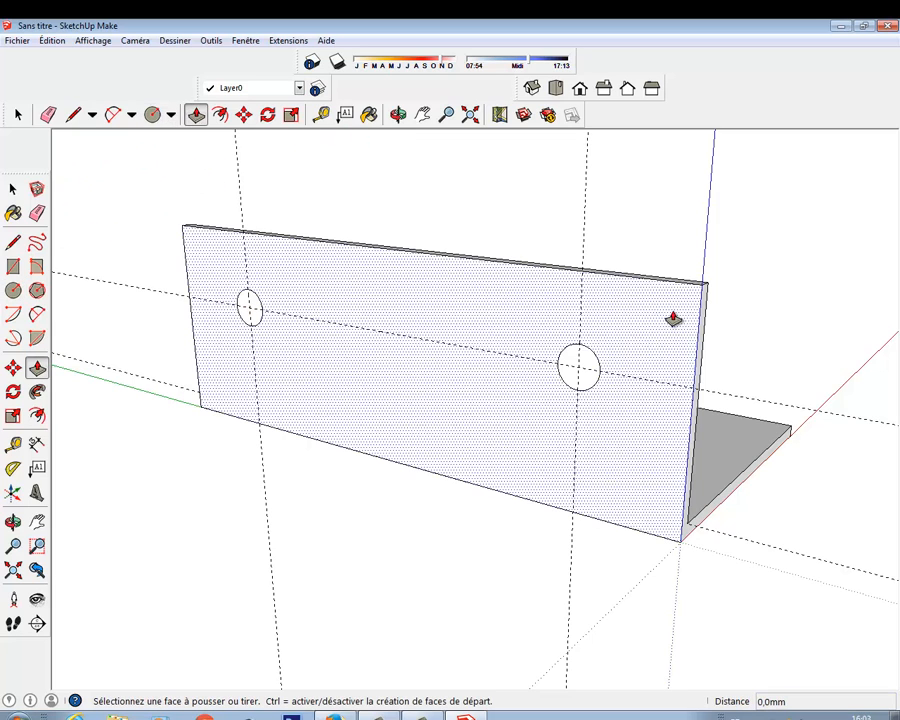
{"action": "left_click", "coordinate": [590, 386]}
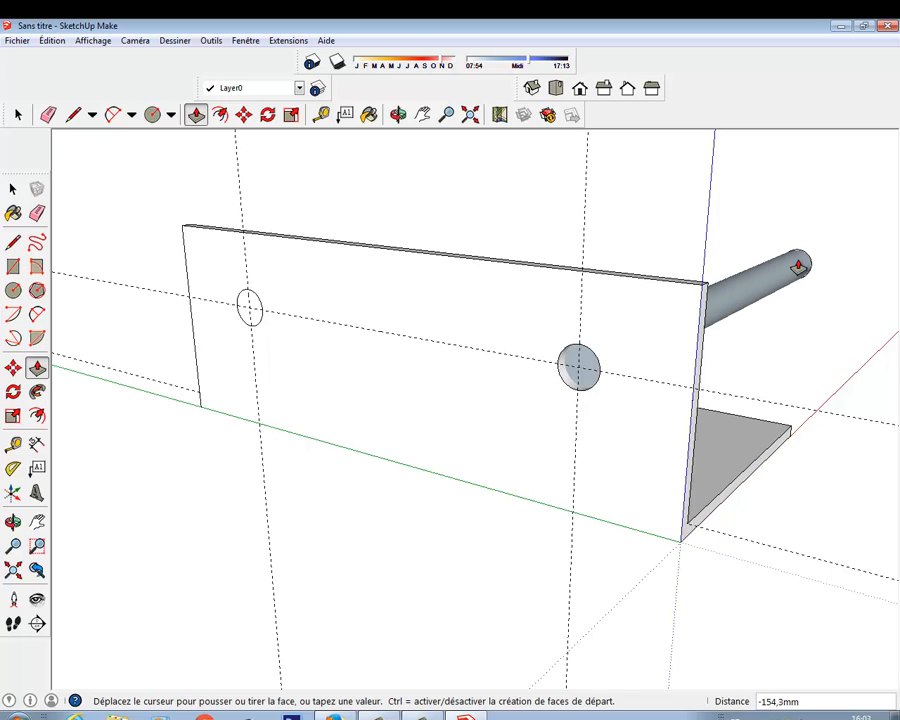
{"action": "left_click", "coordinate": [799, 265]}
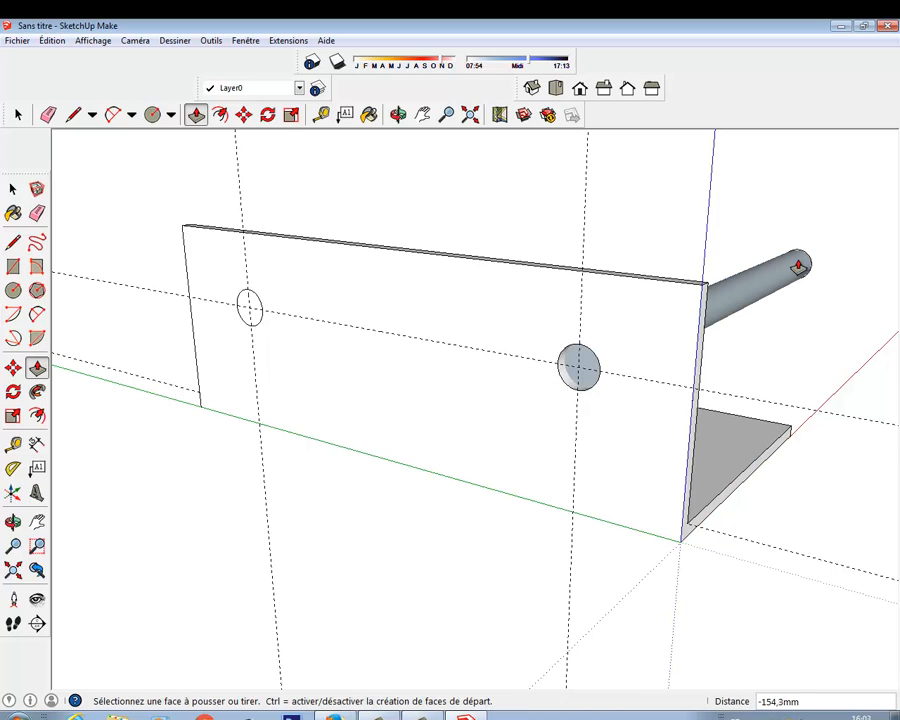
{"action": "type", "text": "3"}
{"action": "key", "text": "Return"}
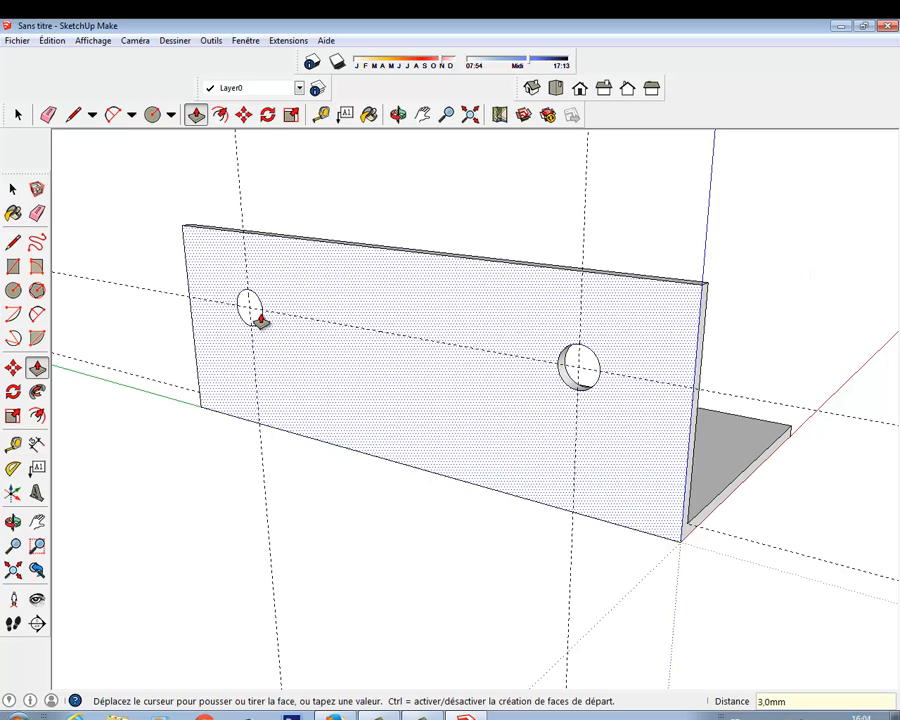
{"action": "scroll", "coordinate": [243, 318], "scroll_direction": "up", "scroll_amount": 4}
{"action": "scroll", "coordinate": [243, 318], "scroll_direction": "up", "scroll_amount": 2}
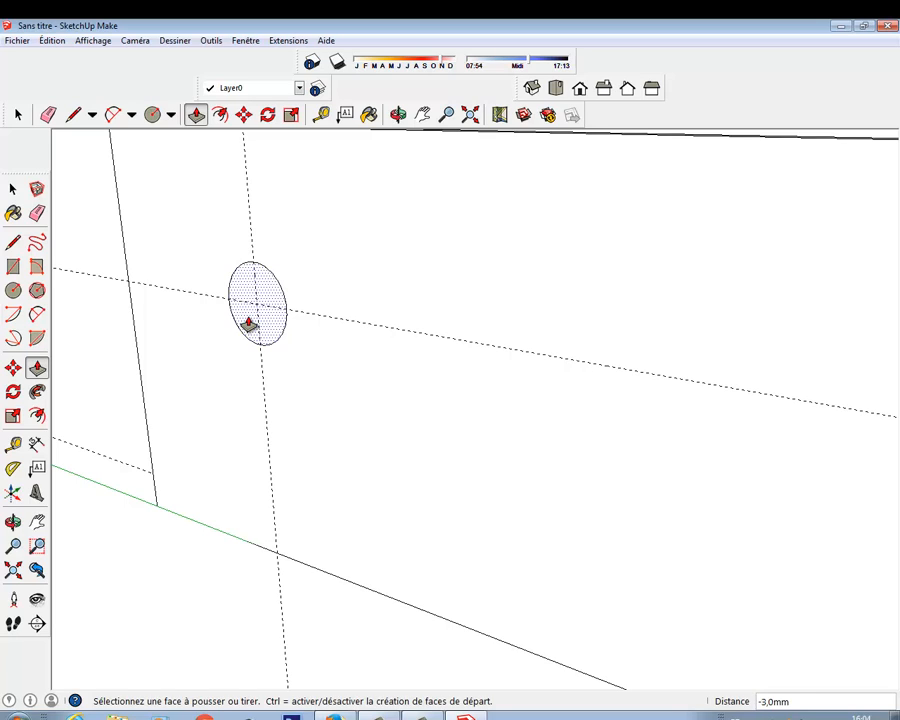
{"action": "double_click", "coordinate": [248, 325]}
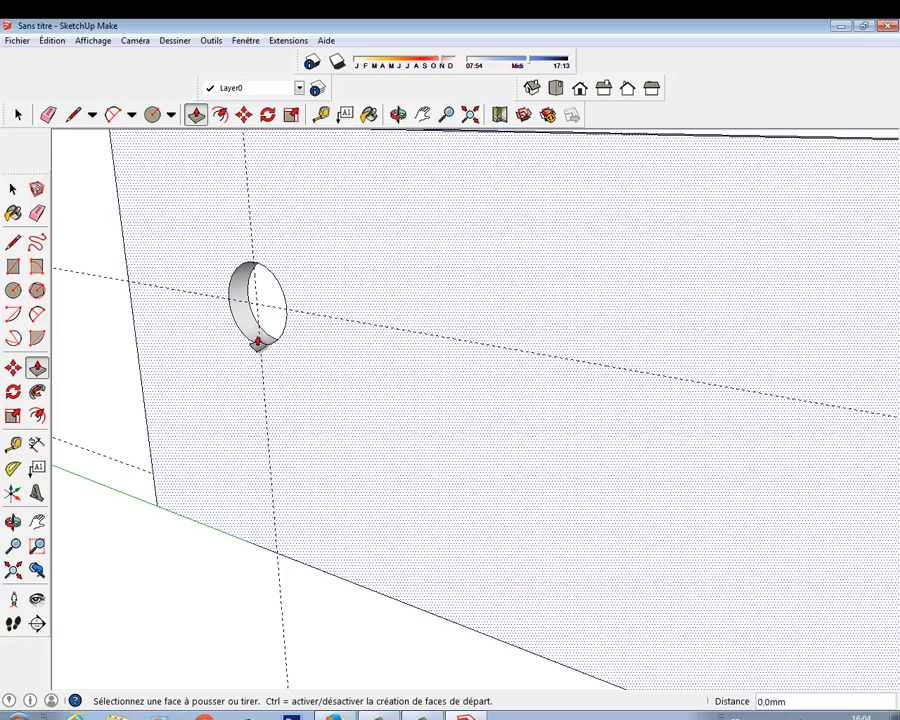
- Select the whole L-shaped part, make it a component named "support", and clear the selection
{"action": "scroll", "coordinate": [252, 318], "scroll_direction": "down", "scroll_amount": 6}
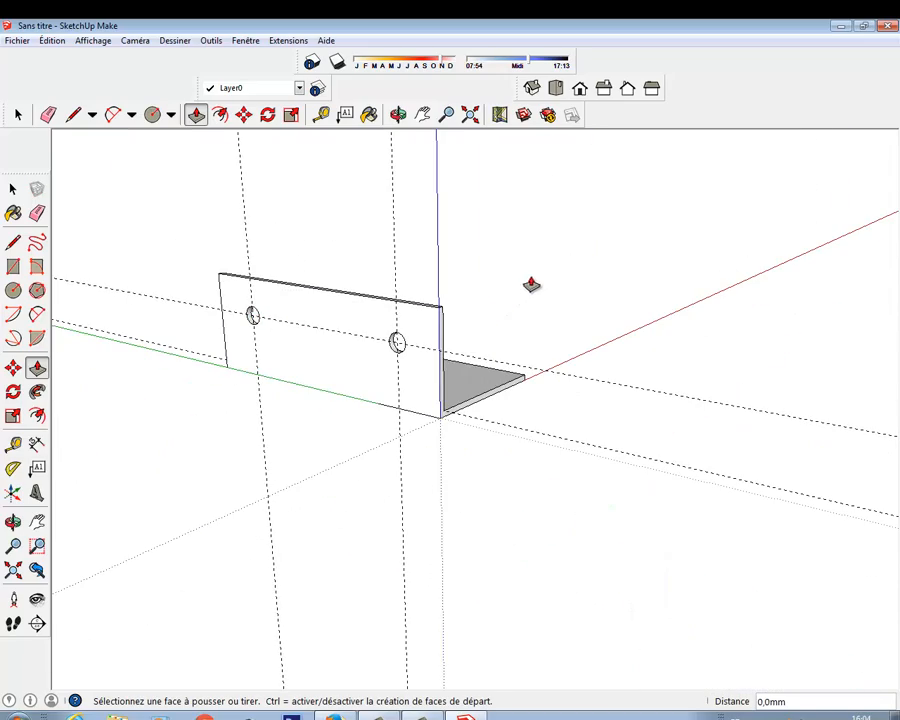
{"action": "mouse_move", "coordinate": [528, 282]}
{"action": "middle_mouse_down"}
{"action": "mouse_move", "coordinate": [410, 314]}
{"action": "mouse_move", "coordinate": [64, 350]}
{"action": "mouse_move", "coordinate": [580, 303]}
{"action": "mouse_move", "coordinate": [466, 280]}
{"action": "middle_mouse_up"}
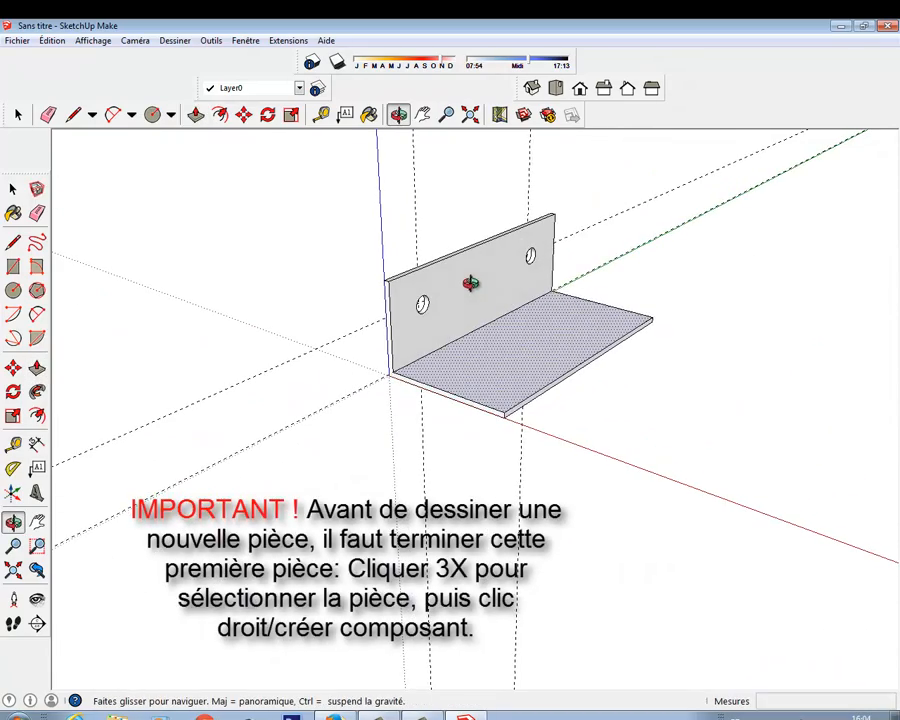
{"action": "left_click", "coordinate": [18, 189]}
{"action": "left_click", "coordinate": [12, 190]}
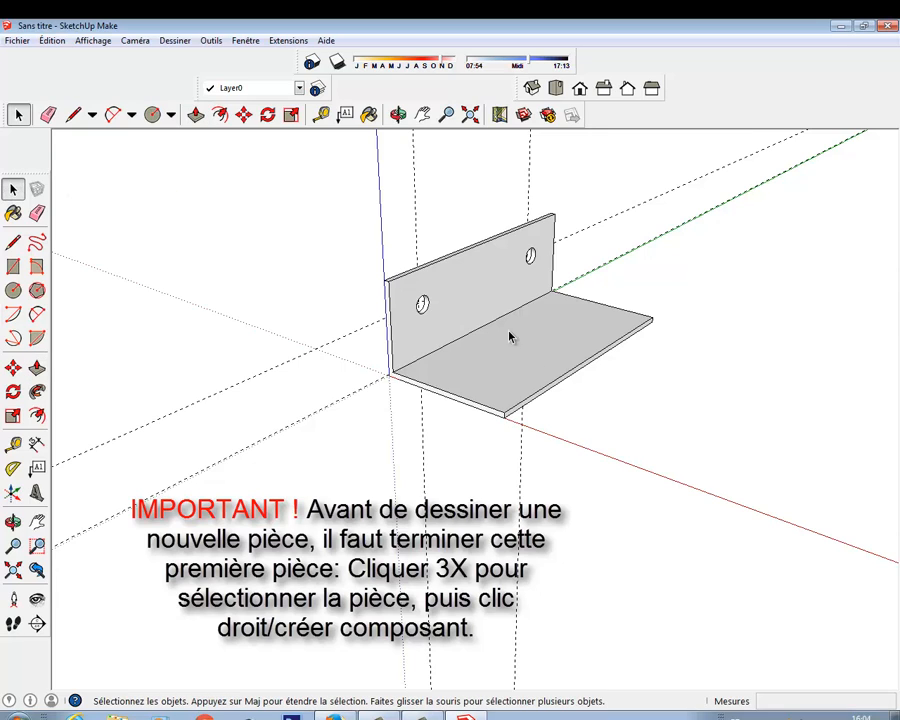
{"action": "triple_click", "coordinate": [478, 287]}
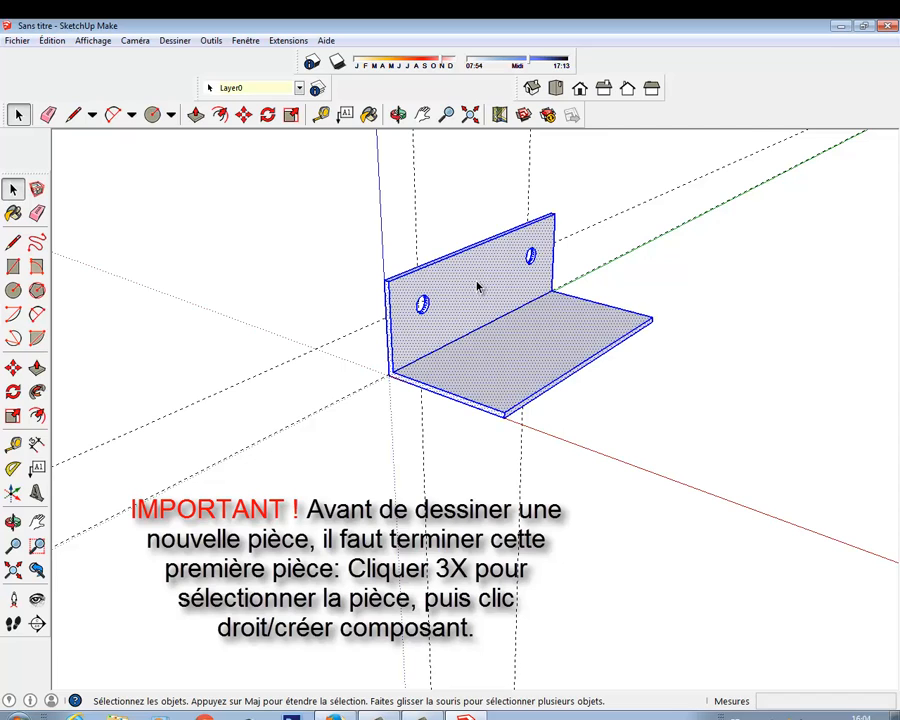
{"action": "right_click", "coordinate": [478, 287]}
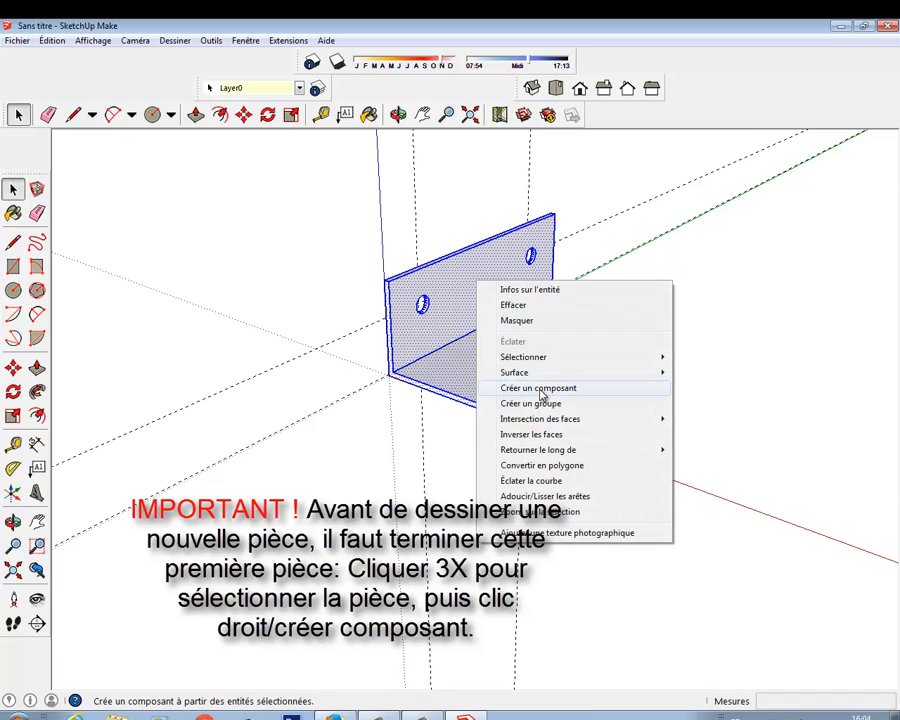
{"action": "left_click", "coordinate": [538, 389]}
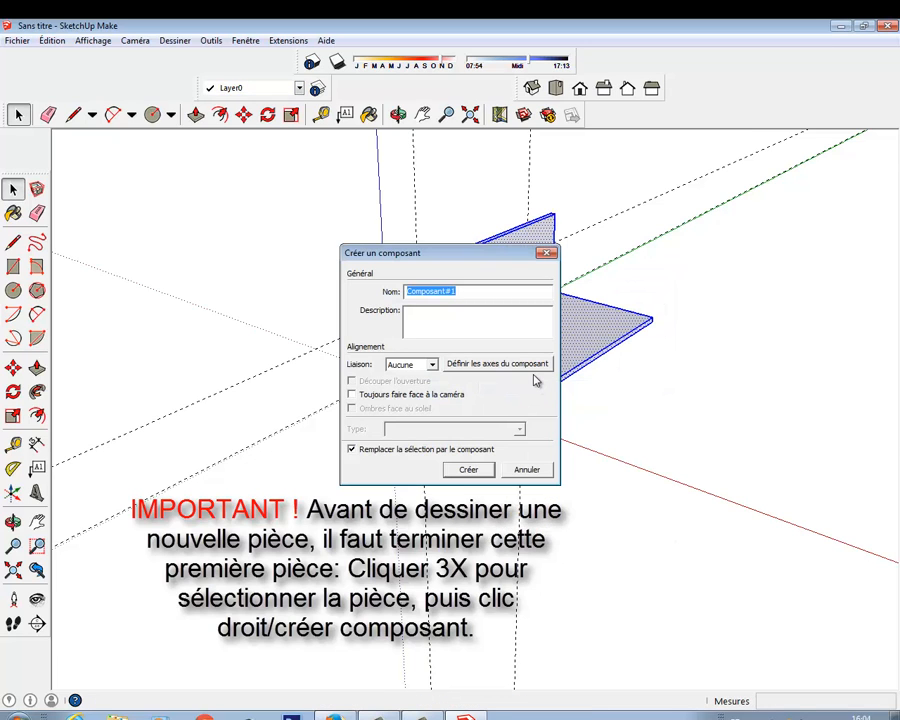
{"action": "type", "text": "support"}
{"action": "key", "text": "Return"}
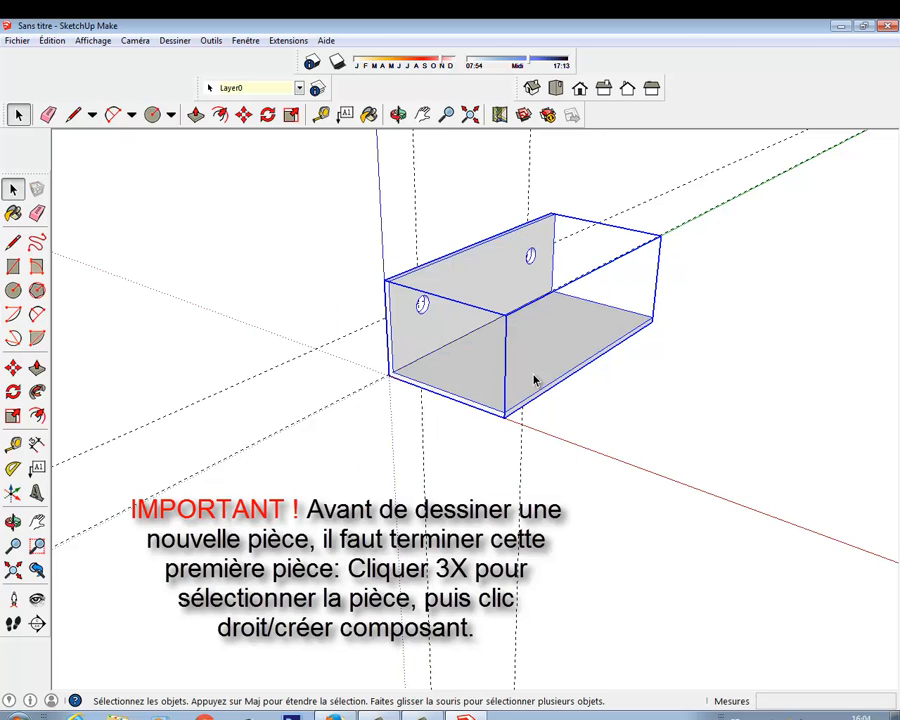
{"action": "left_click", "coordinate": [281, 259]}
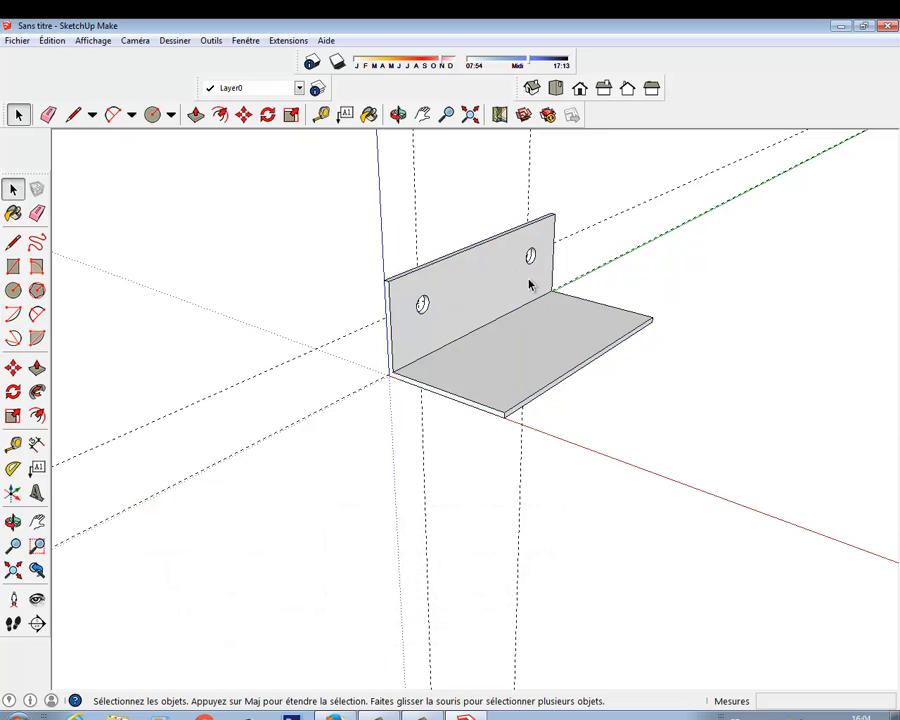
- Draw a 25 × 25 mm square on the wall's inner face between the two holes
{"action": "left_click", "coordinate": [13, 267]}
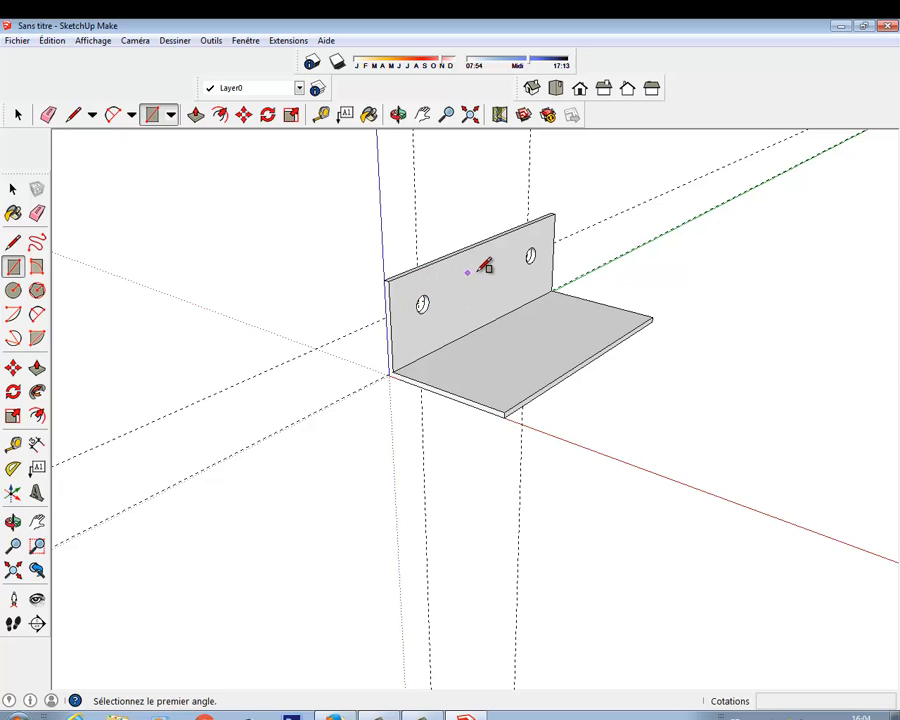
{"action": "scroll", "coordinate": [517, 256], "scroll_direction": "up", "scroll_amount": 4}
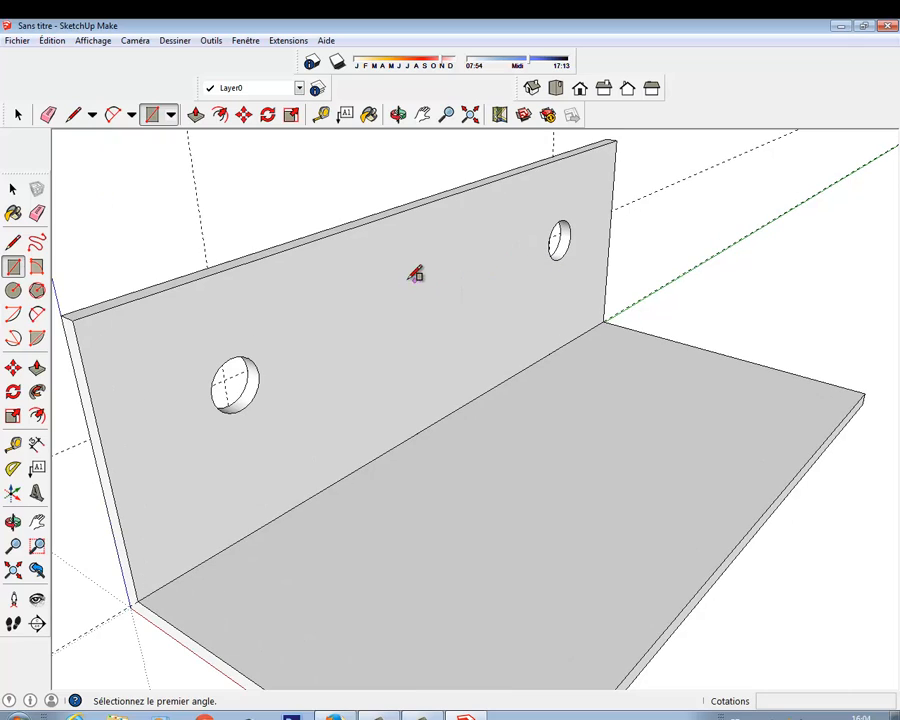
{"action": "left_click", "coordinate": [341, 293]}
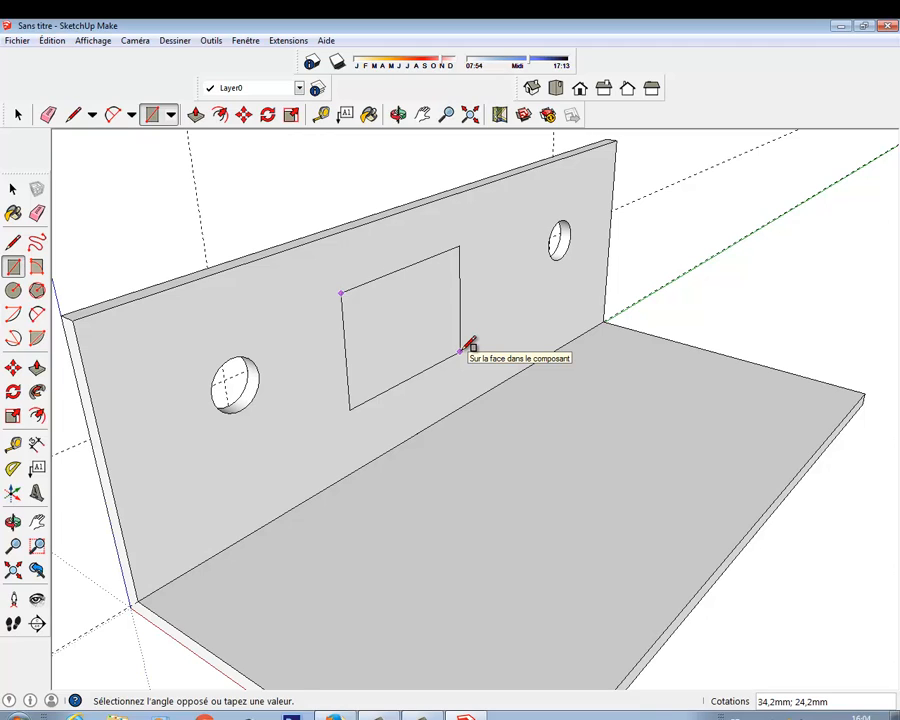
{"action": "left_click", "coordinate": [461, 351]}
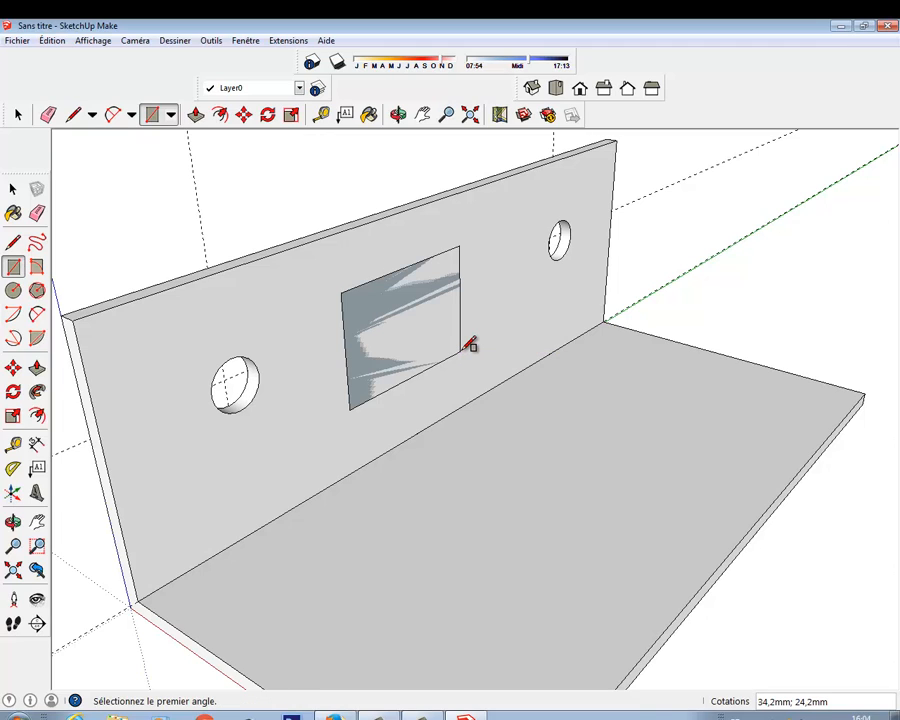
{"action": "type", "text": "25;25"}
{"action": "key", "text": "Return"}
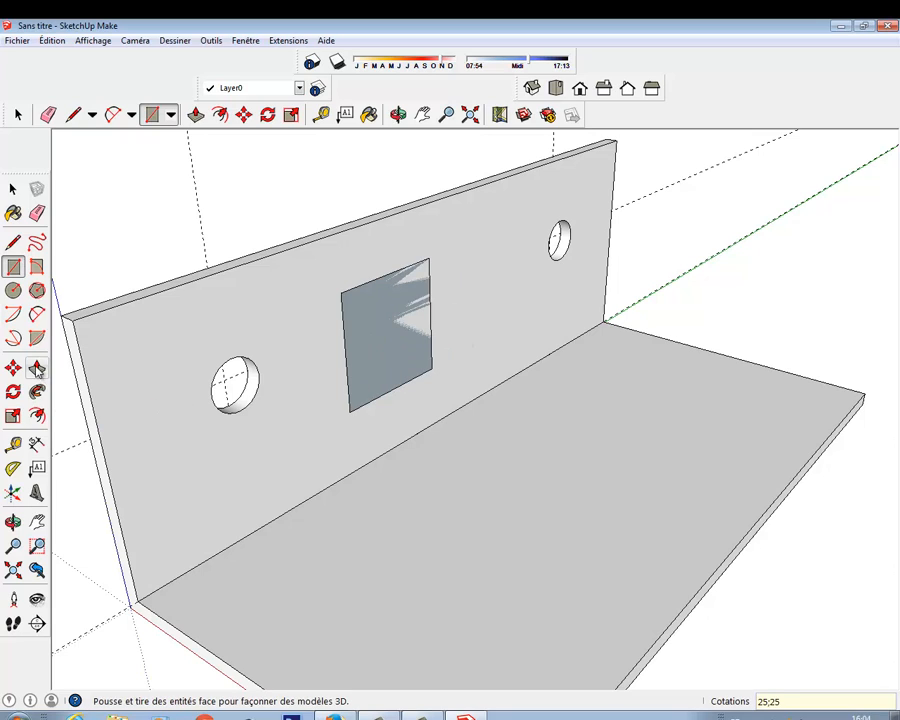
- Push/Pull the 25 mm square 72 mm out from the wall to form a rectangular block
{"action": "left_click", "coordinate": [36, 367]}
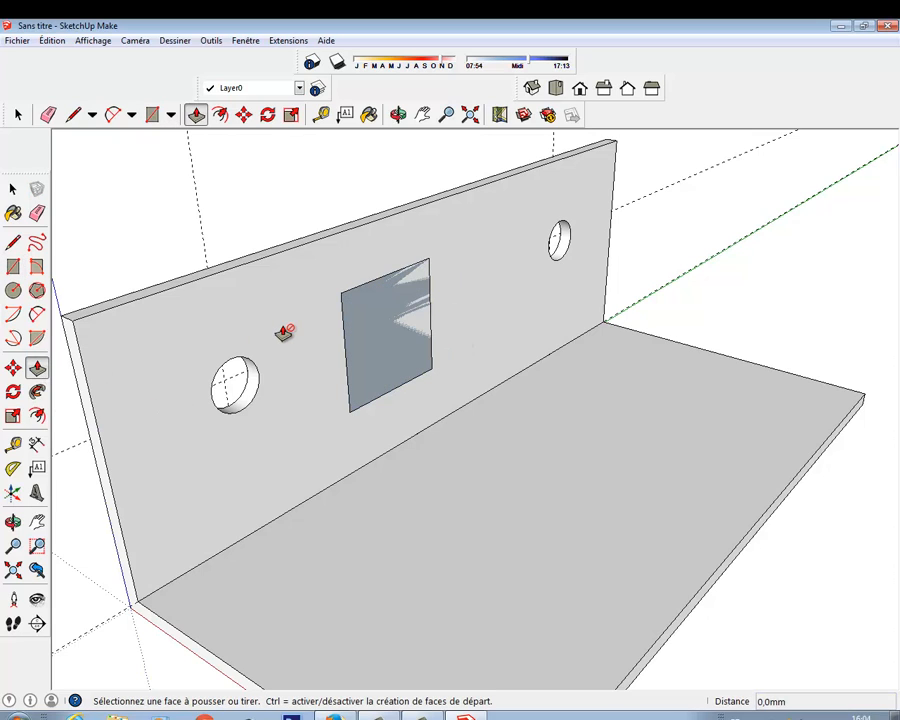
{"action": "scroll", "coordinate": [300, 332], "scroll_direction": "down", "scroll_amount": 1}
{"action": "scroll", "coordinate": [472, 332], "scroll_direction": "up", "scroll_amount": 3}
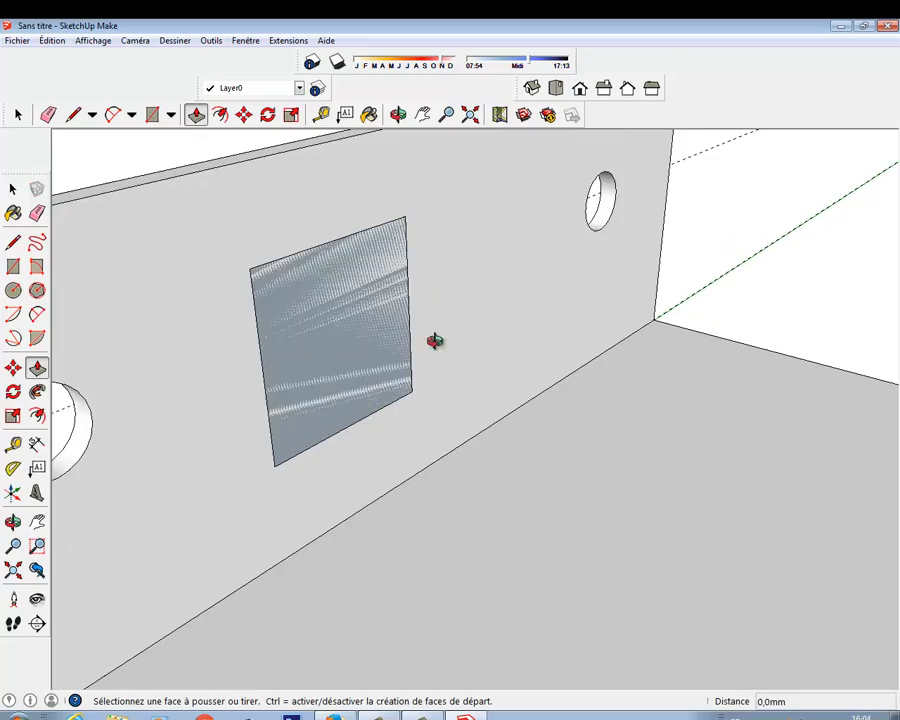
{"action": "middle_click_drag", "start_coordinate": [434, 340], "coordinate": [453, 291]}
{"action": "scroll", "coordinate": [400, 330], "scroll_direction": "up", "scroll_amount": 1}
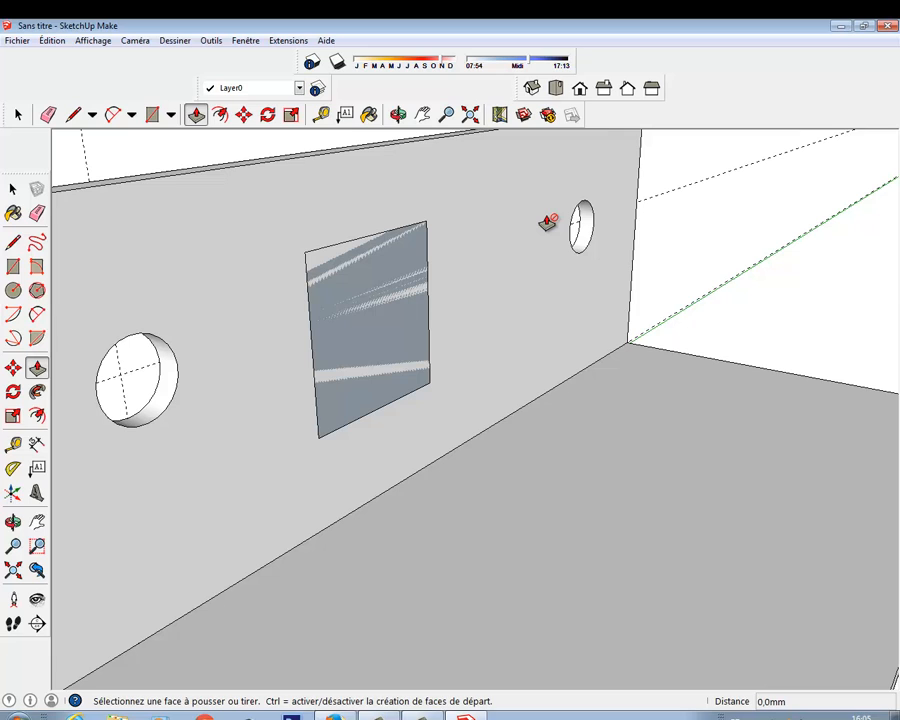
{"action": "scroll", "coordinate": [547, 223], "scroll_direction": "down", "scroll_amount": 2}
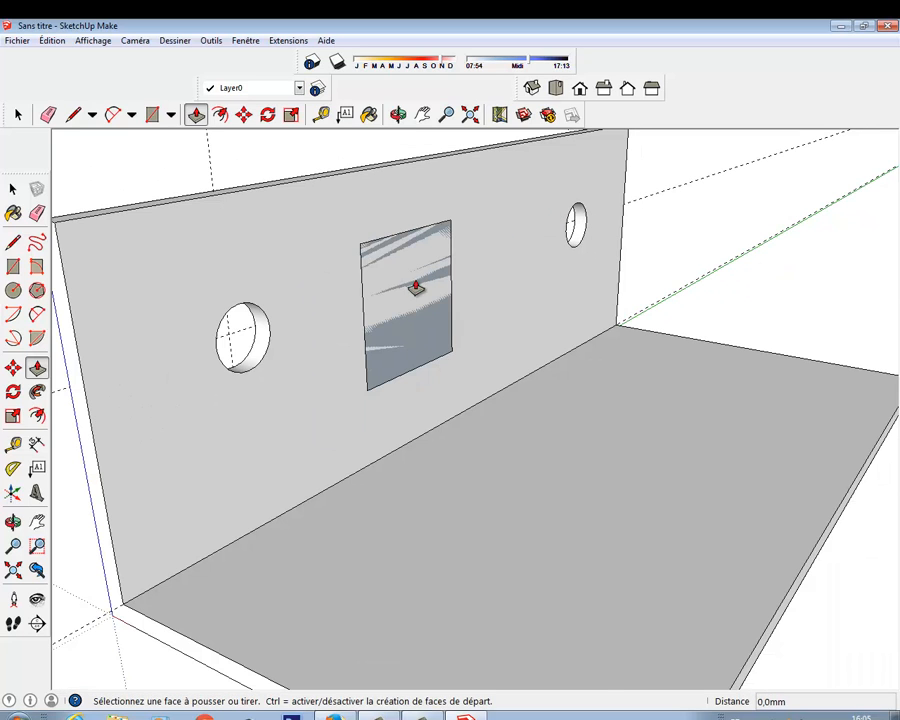
{"action": "left_click", "coordinate": [400, 294]}
{"action": "left_click", "coordinate": [745, 344]}
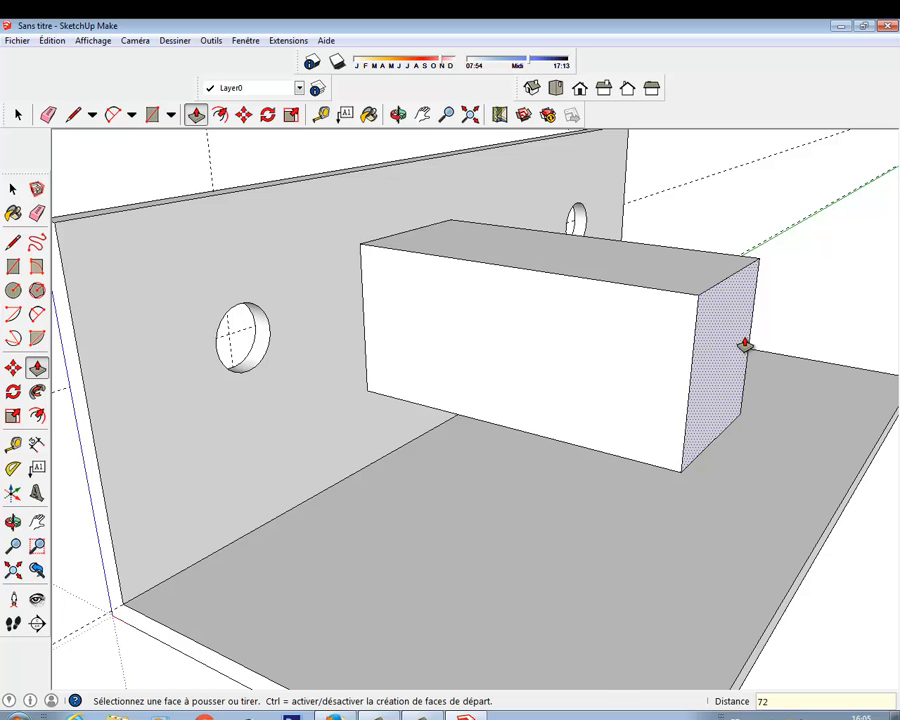
{"action": "type", "text": "72"}
{"action": "key", "text": "Return"}
- Place two diagonal guides corner to corner across the block's front end face to locate its centre
{"action": "middle_click_drag", "start_coordinate": [818, 353], "coordinate": [560, 340]}
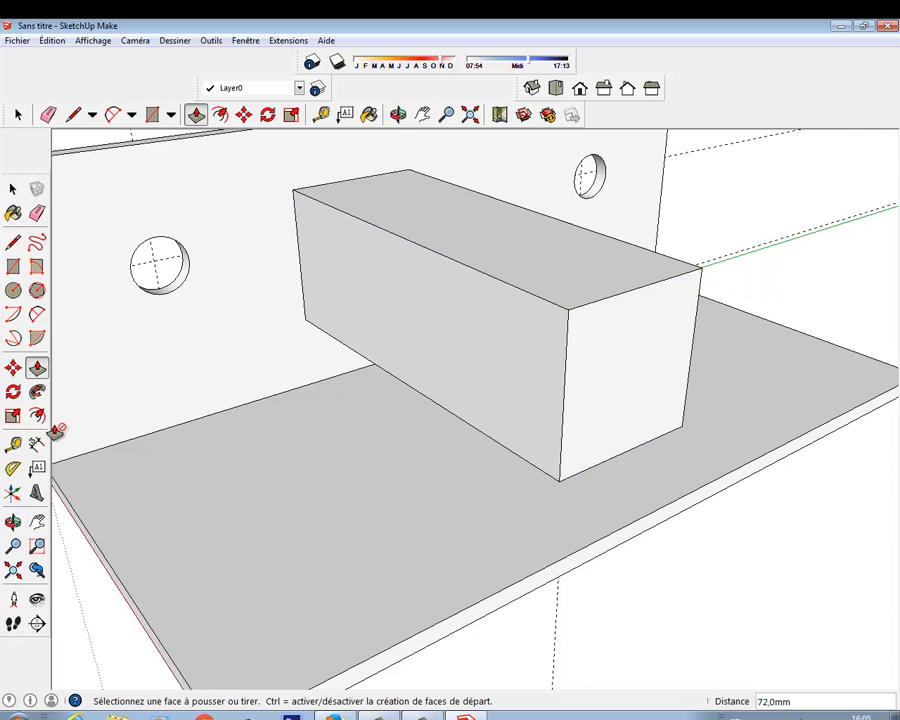
{"action": "left_click", "coordinate": [13, 443]}
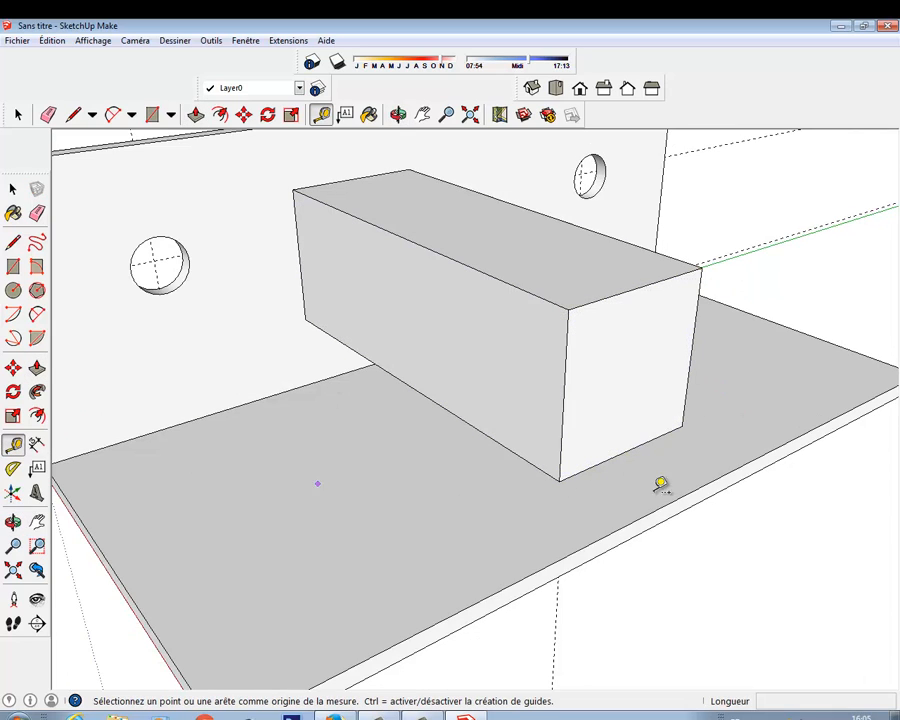
{"action": "left_click", "coordinate": [568, 309]}
{"action": "left_click", "coordinate": [690, 424]}
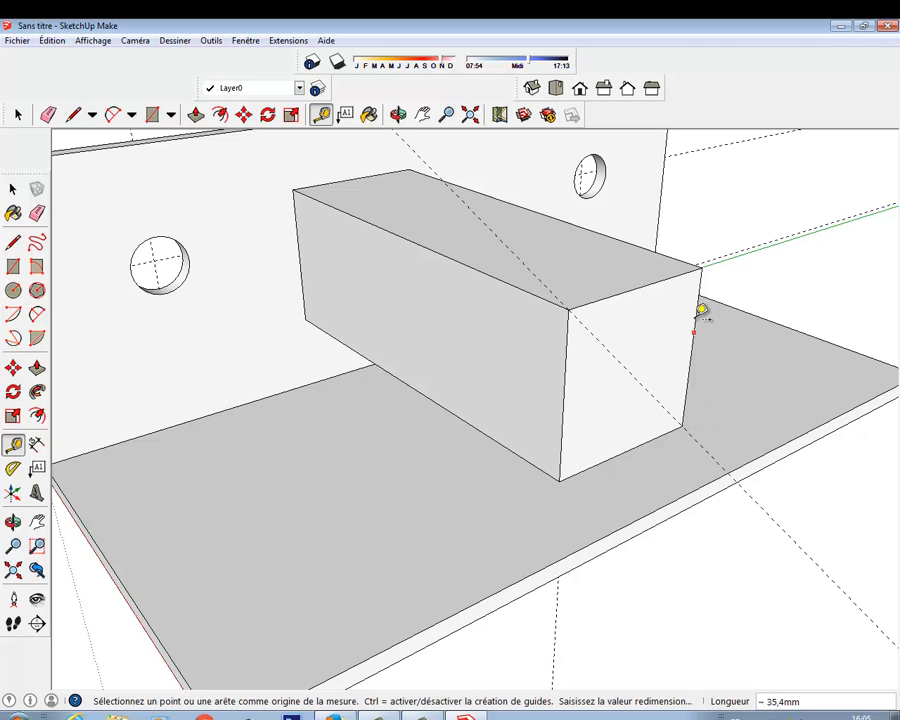
{"action": "left_click", "coordinate": [700, 268]}
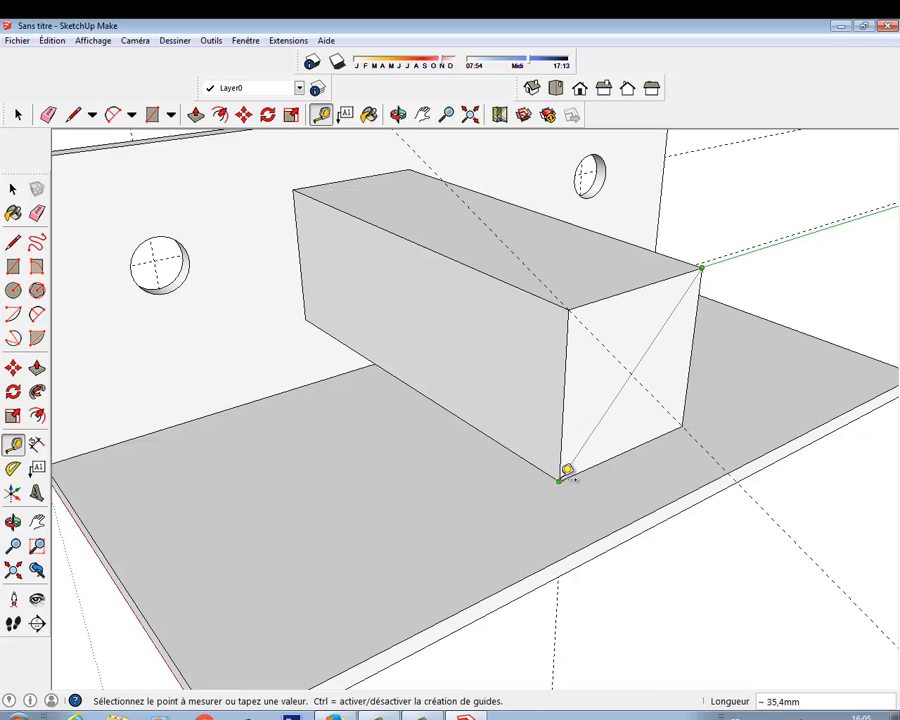
{"action": "left_click", "coordinate": [559, 481]}
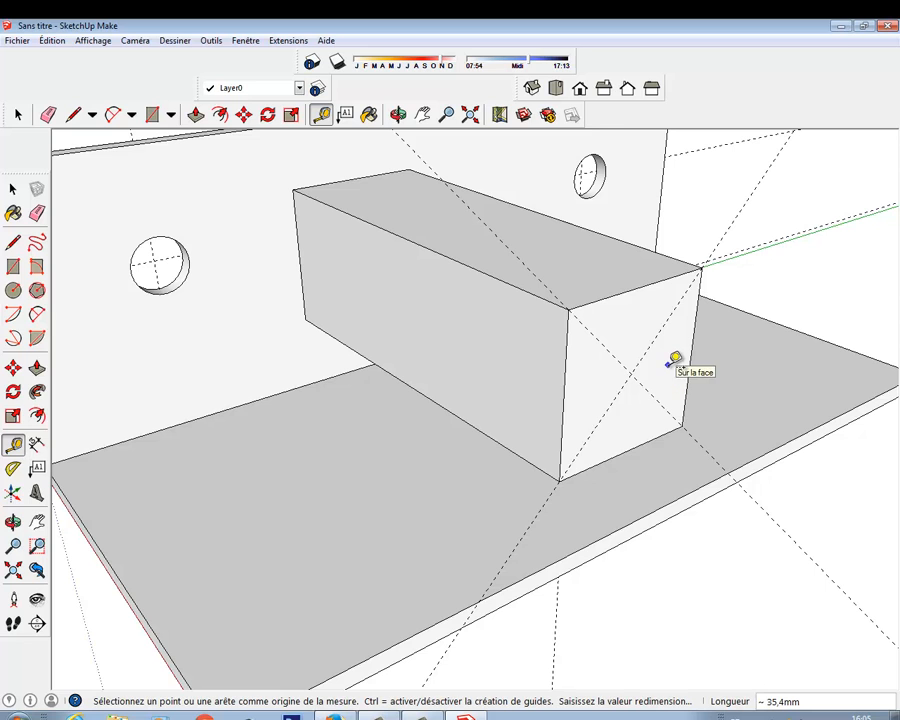
- Paint the L-shaped support component with the brown Couleur_D12 from the Couleurs library and clear the selection
{"action": "middle_click_drag", "start_coordinate": [668, 360], "coordinate": [602, 297]}
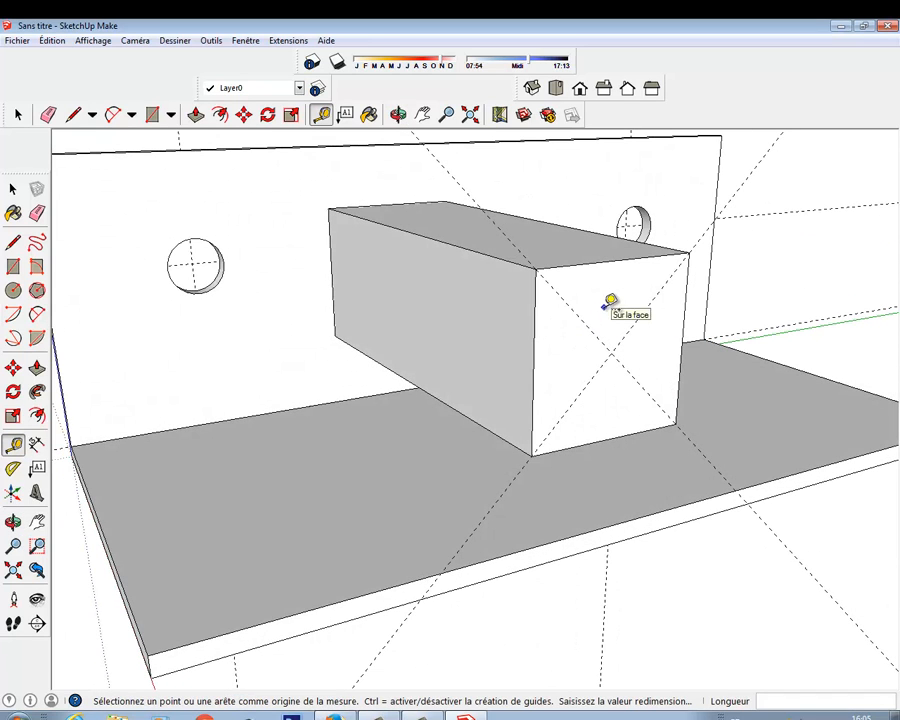
{"action": "left_click", "coordinate": [17, 114]}
{"action": "left_click", "coordinate": [190, 179]}
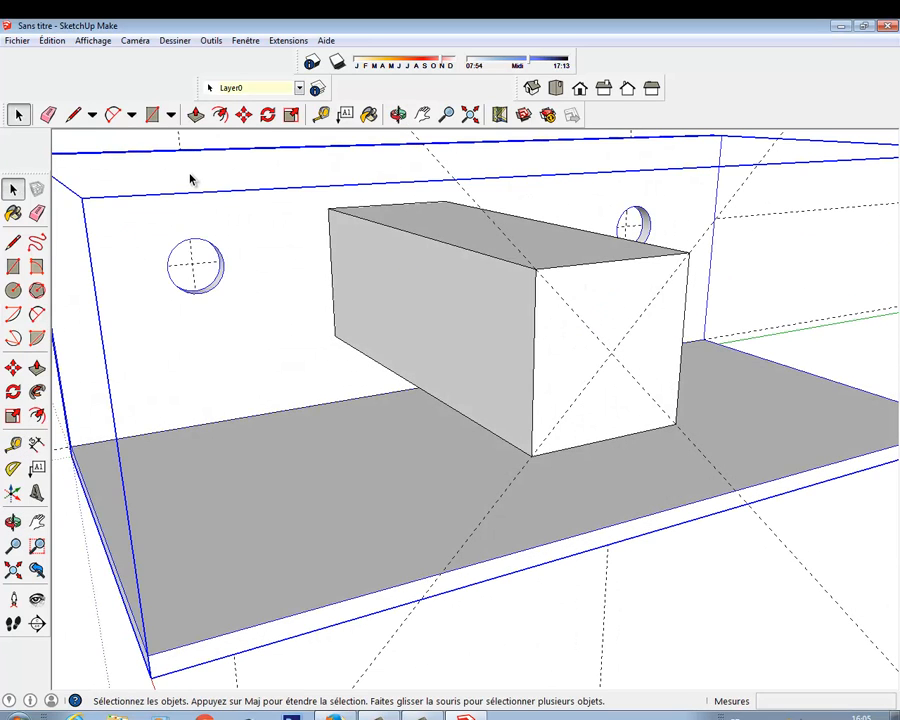
{"action": "left_click", "coordinate": [369, 114]}
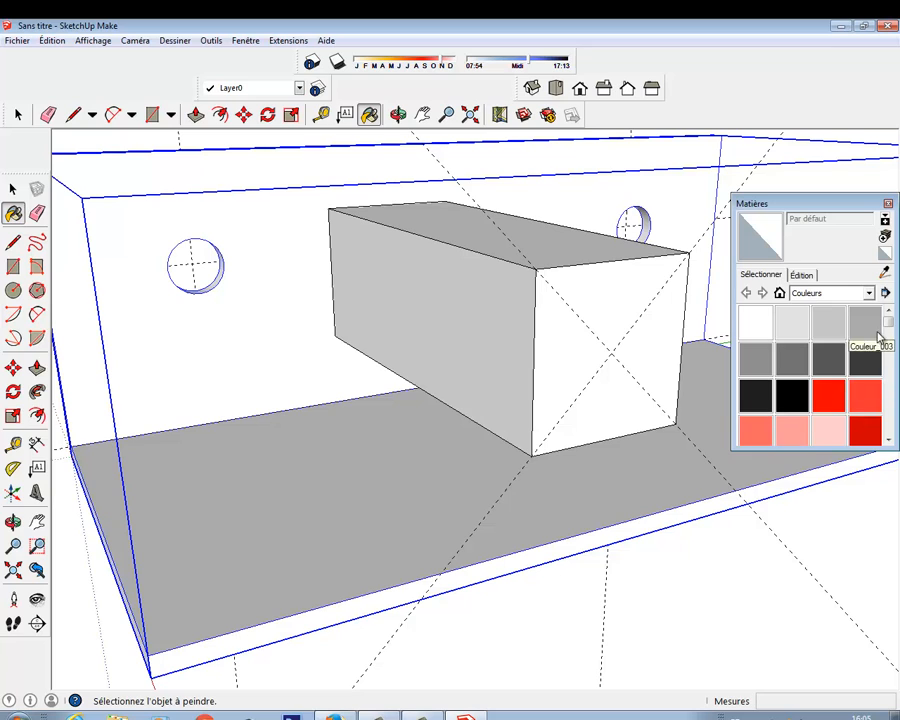
{"action": "scroll", "coordinate": [884, 342], "scroll_direction": "down", "scroll_amount": 5}
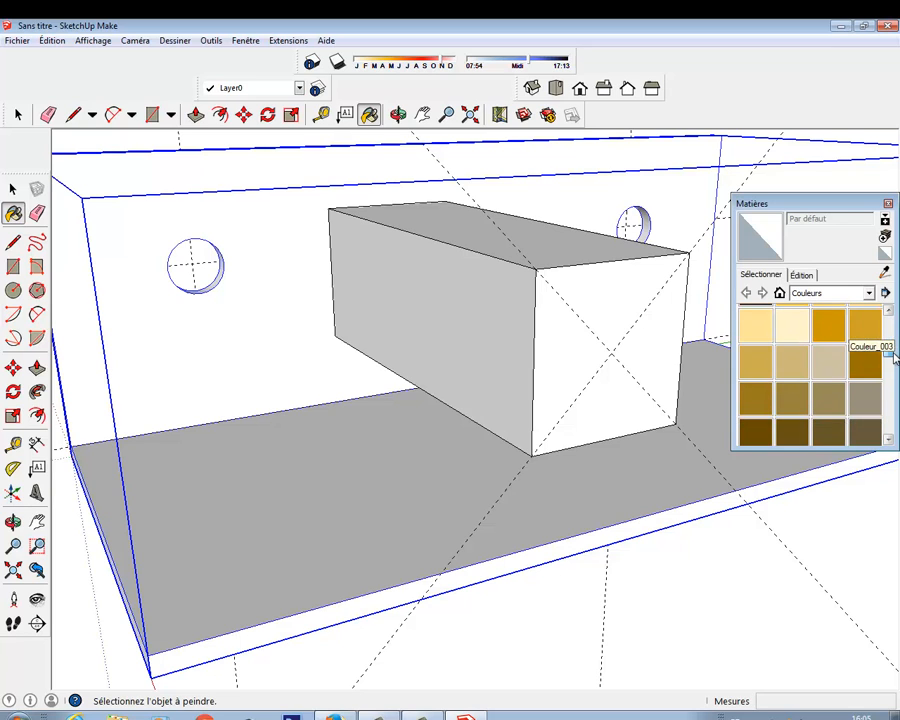
{"action": "left_click", "coordinate": [756, 398]}
{"action": "left_click", "coordinate": [264, 322]}
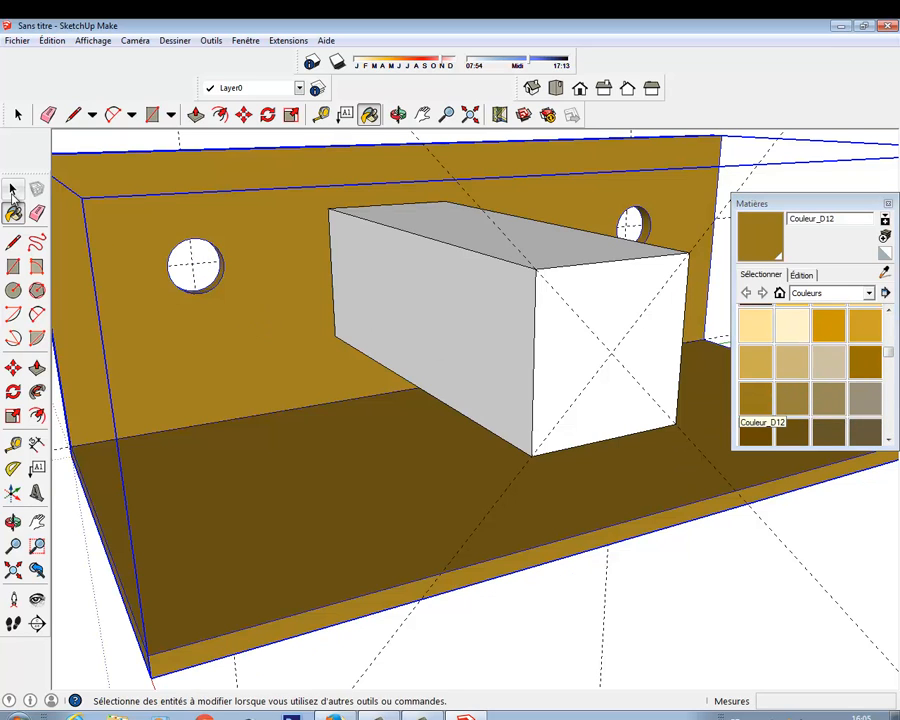
{"action": "left_click", "coordinate": [18, 114]}
{"action": "left_click", "coordinate": [640, 578]}
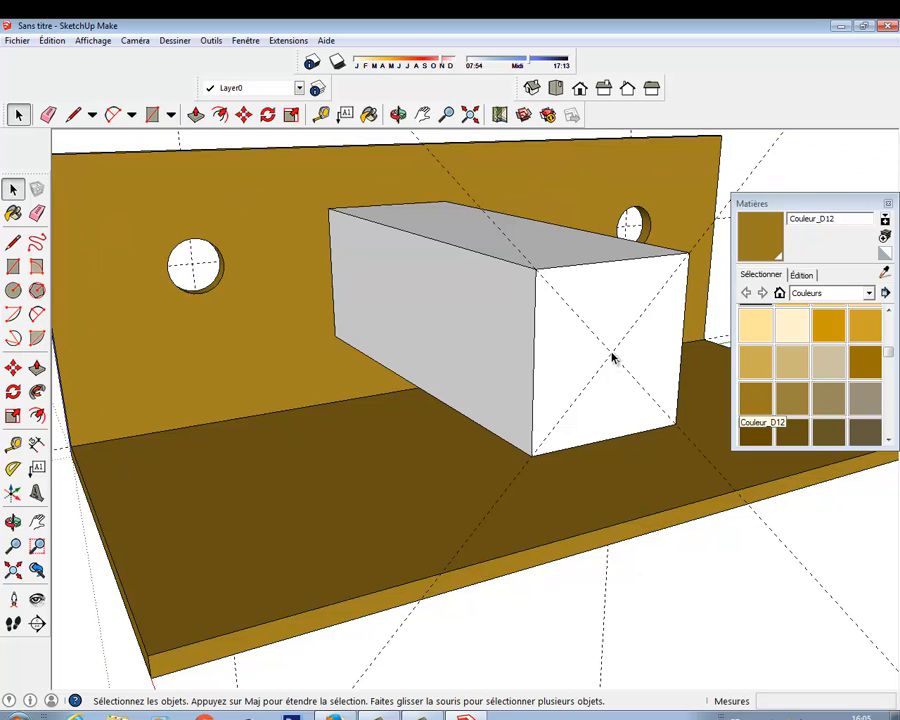
- Draw a circle of 5 mm radius at the guide intersection on the block's front end face
{"action": "left_click", "coordinate": [617, 318]}
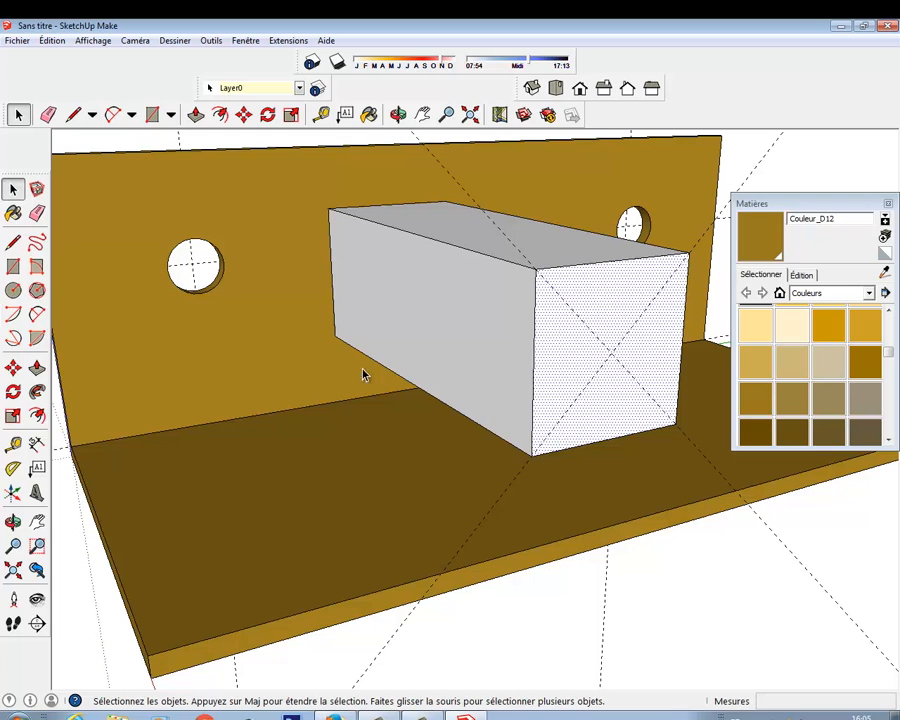
{"action": "left_click", "coordinate": [14, 290]}
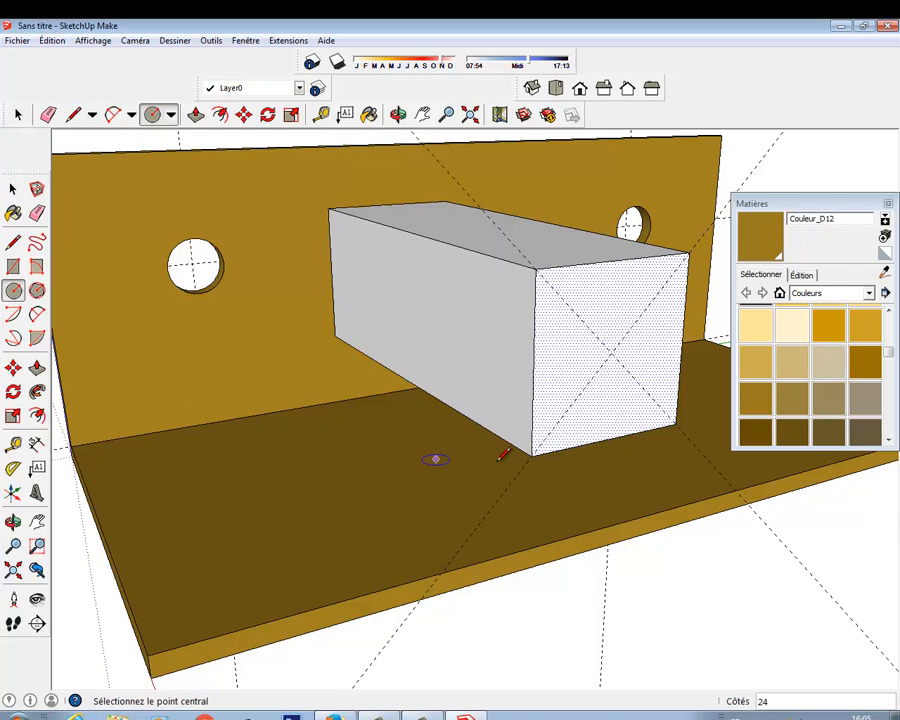
{"action": "left_click", "coordinate": [611, 350]}
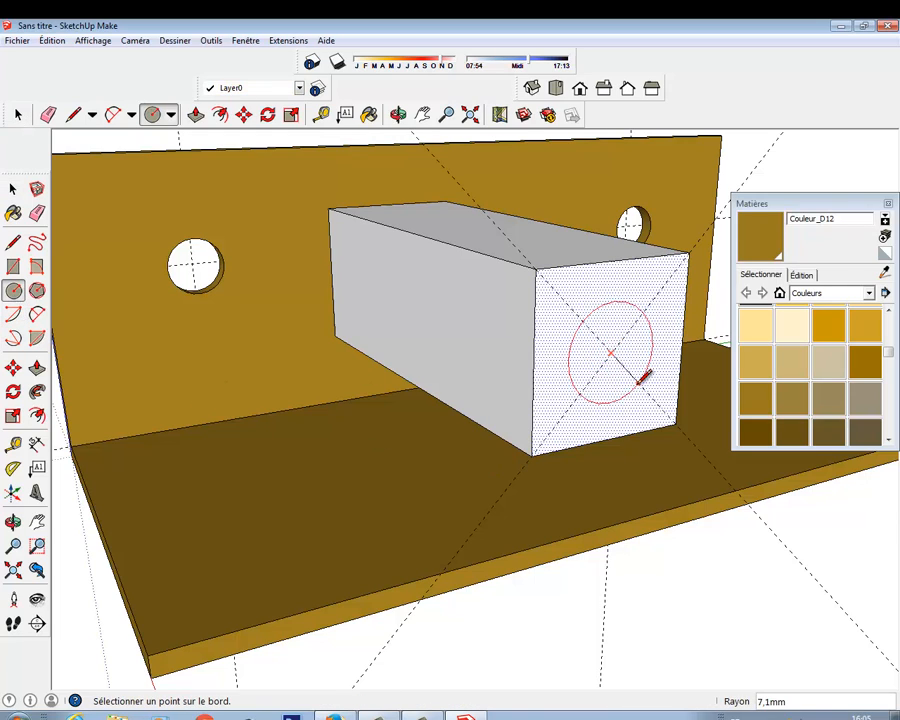
{"action": "left_click", "coordinate": [636, 368]}
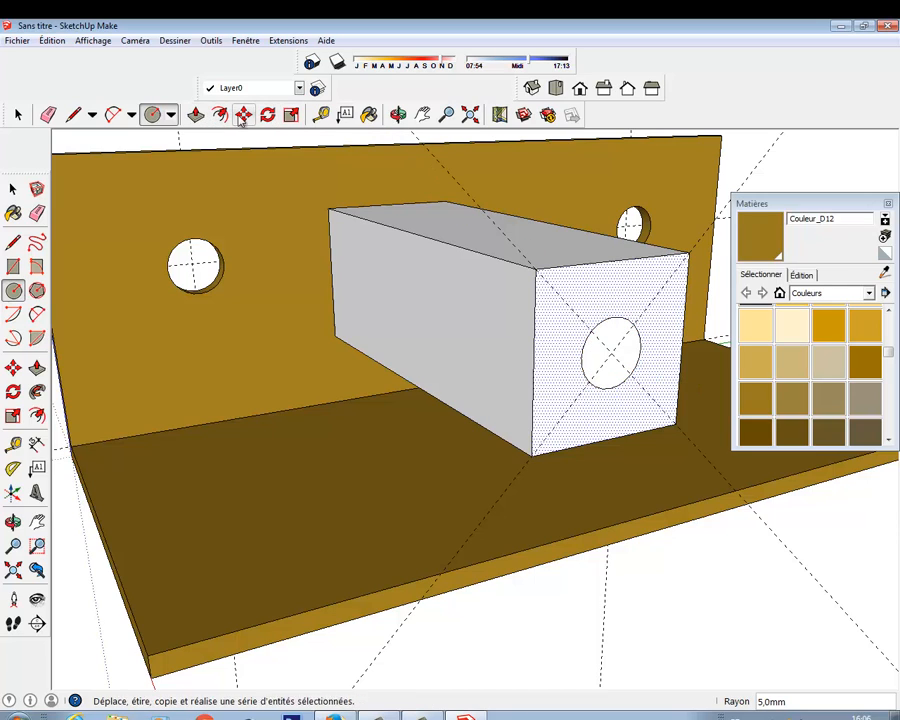
- Push/Pull the circle 72 mm through the block's full length to cut a round bore
{"action": "left_click", "coordinate": [195, 114]}
{"action": "left_click", "coordinate": [601, 376]}
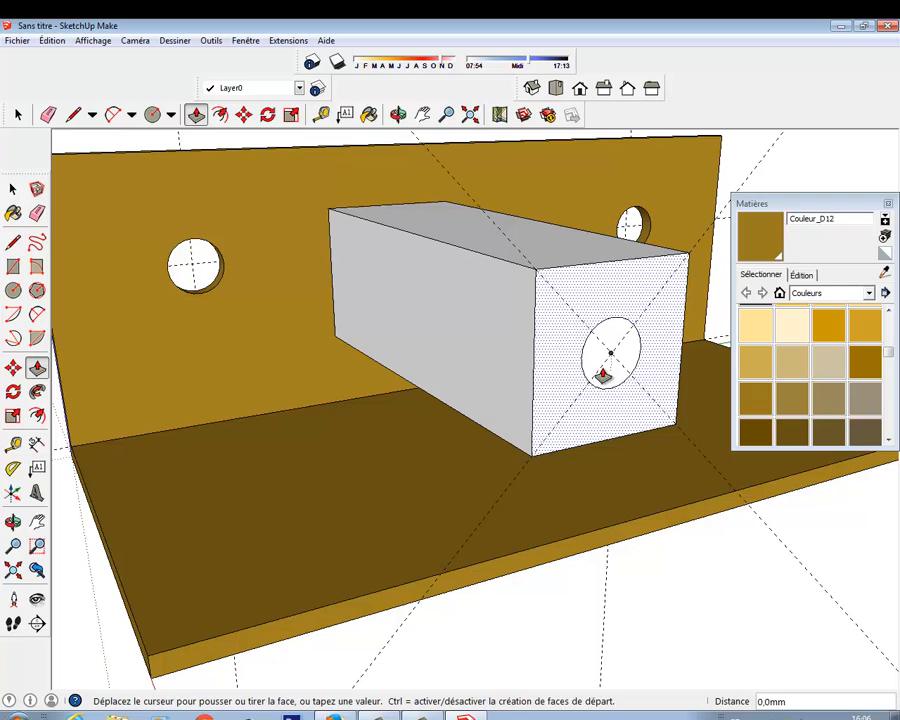
{"action": "left_click", "coordinate": [601, 375]}
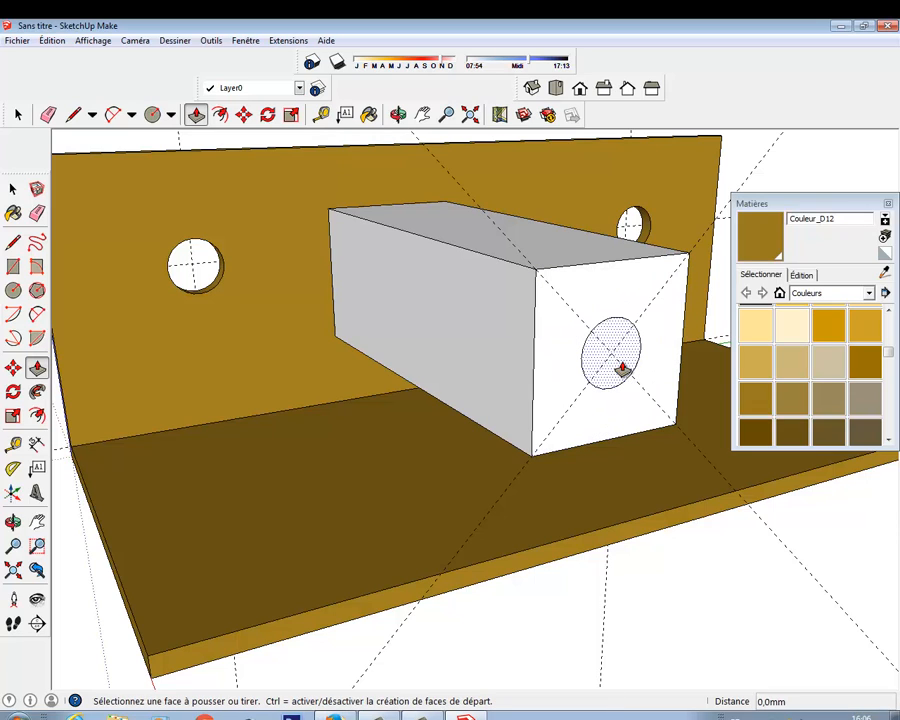
{"action": "left_click", "coordinate": [628, 362]}
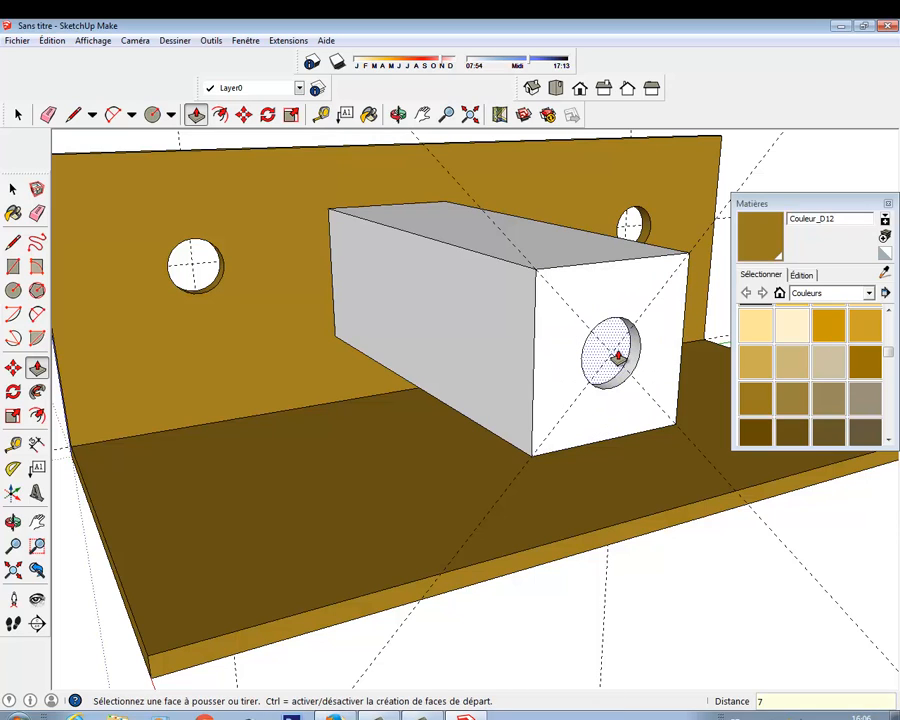
{"action": "type", "text": "2"}
{"action": "key", "text": "Return"}
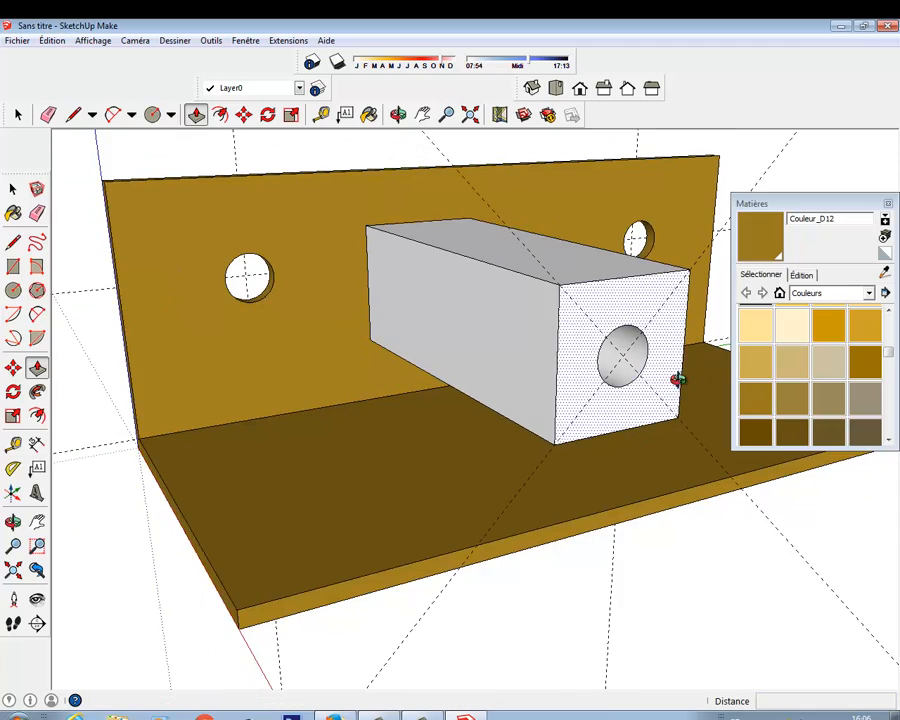
- Select the whole bored block and make it a component
{"action": "middle_click_drag", "start_coordinate": [676, 372], "coordinate": [609, 382]}
{"action": "left_click", "coordinate": [12, 190]}
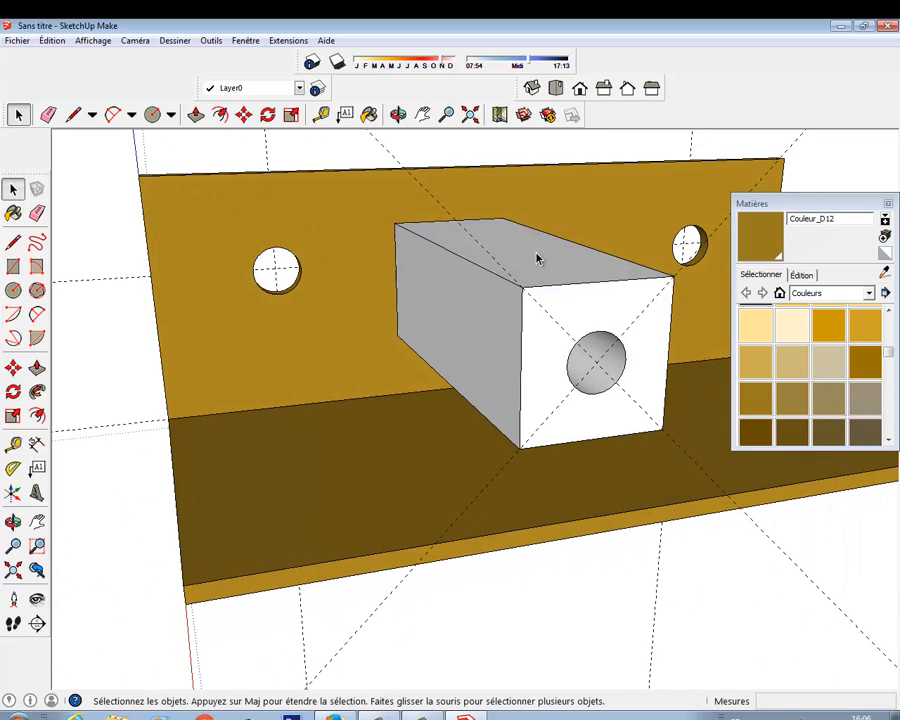
{"action": "triple_click", "coordinate": [600, 308]}
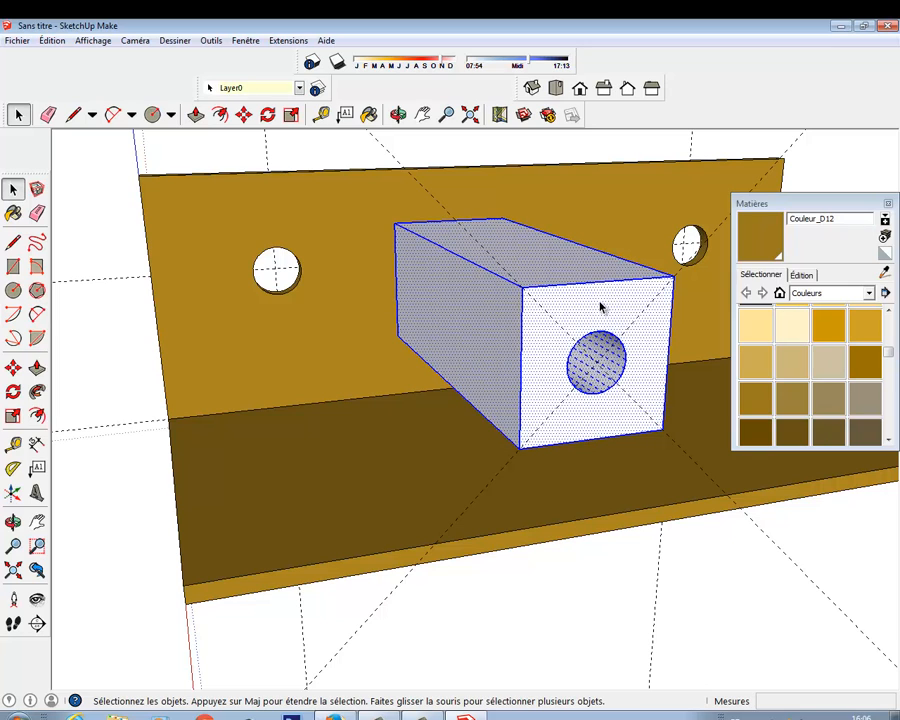
{"action": "right_click", "coordinate": [600, 308]}
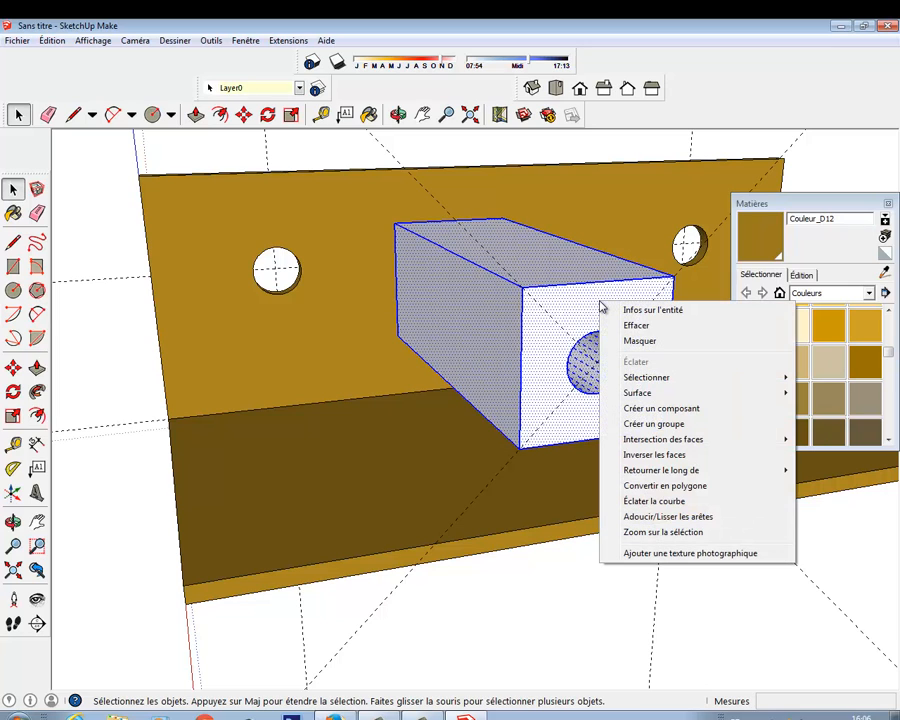
{"action": "left_click", "coordinate": [669, 409]}
{"action": "left_click", "coordinate": [469, 470]}
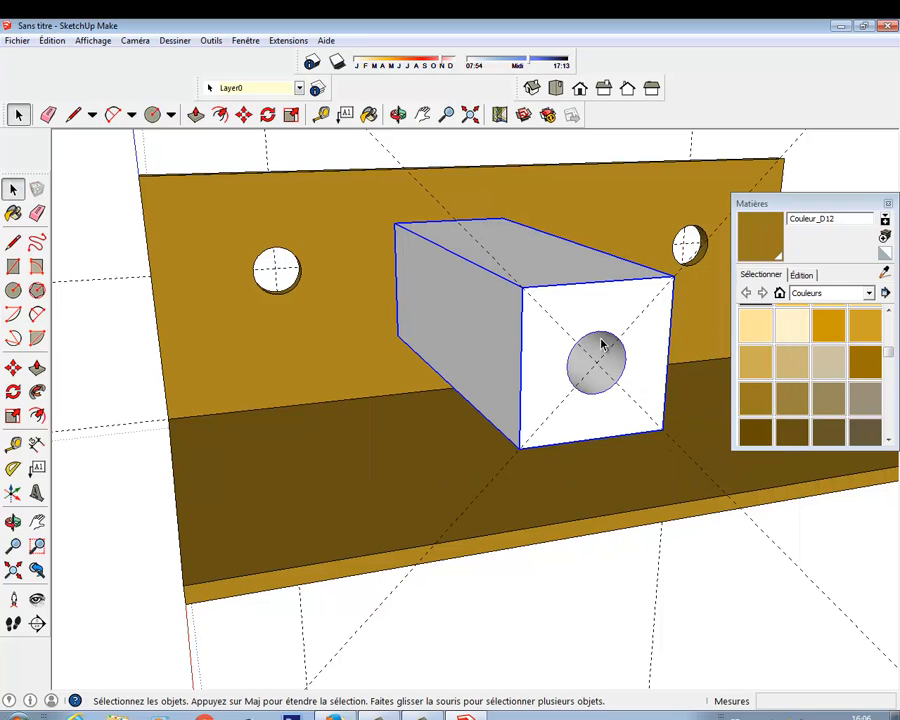
{"action": "left_click", "coordinate": [13, 290]}
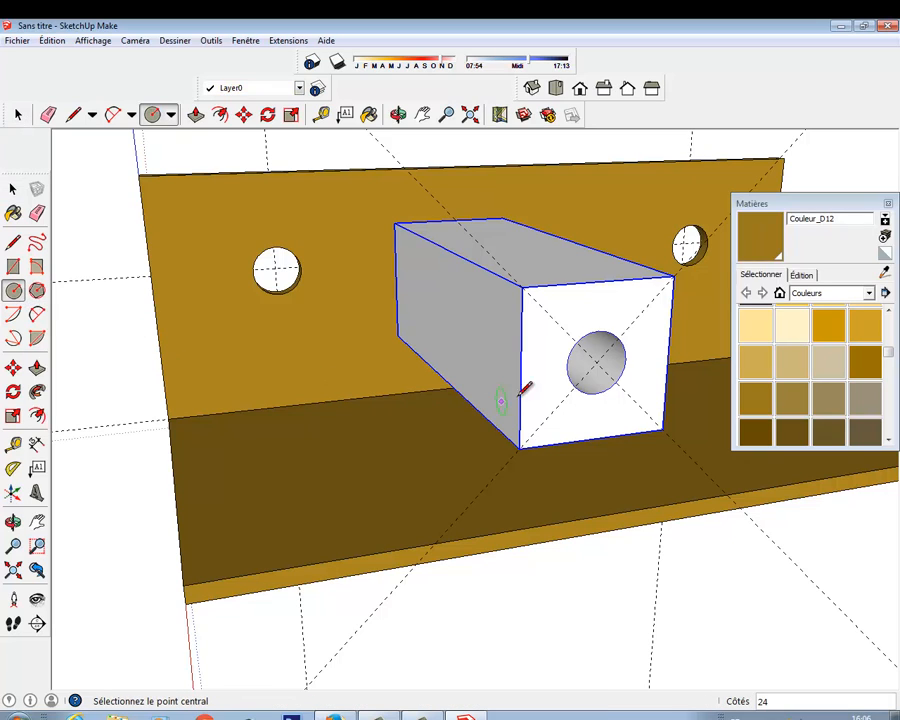
{"action": "left_click", "coordinate": [596, 362]}
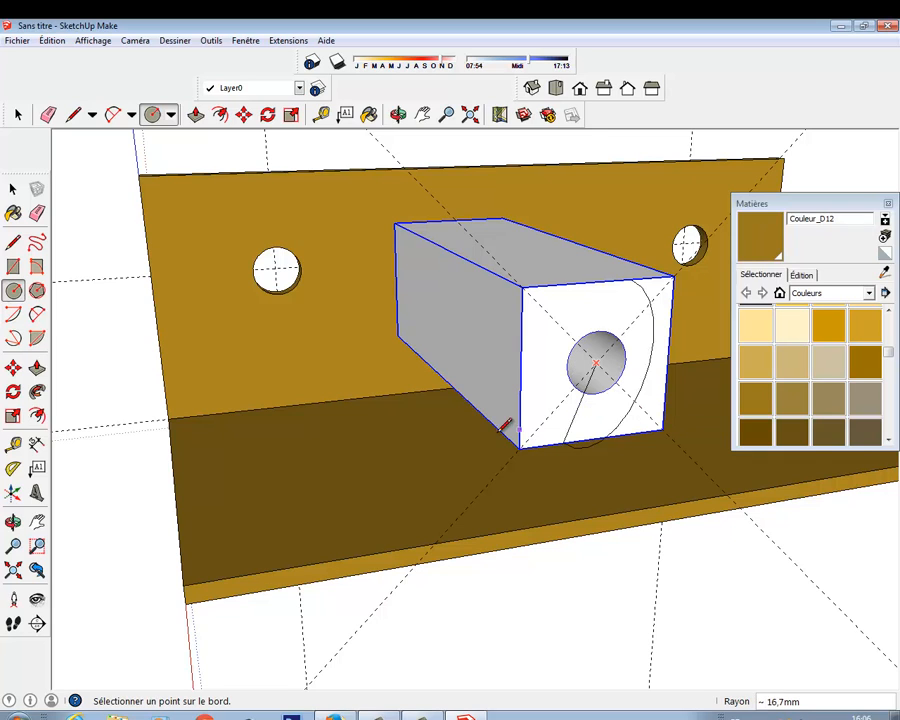
{"action": "key", "text": "Escape"}
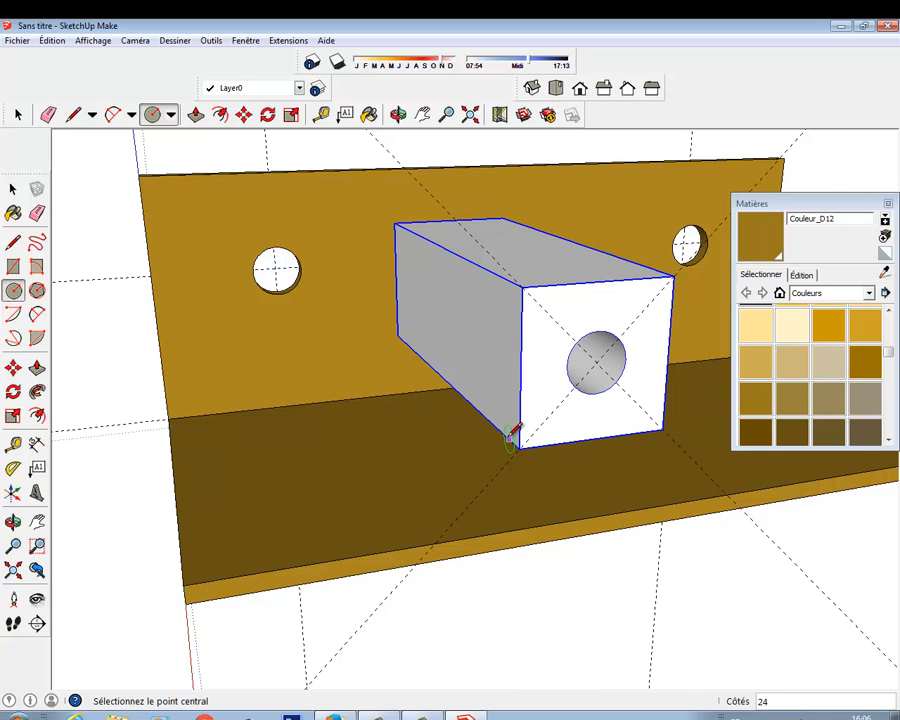
- Draw a circle of 5 mm radius on the wall's inner face below the left hole and Push/Pull it 90 mm into a rod
{"action": "left_click", "coordinate": [275, 340]}
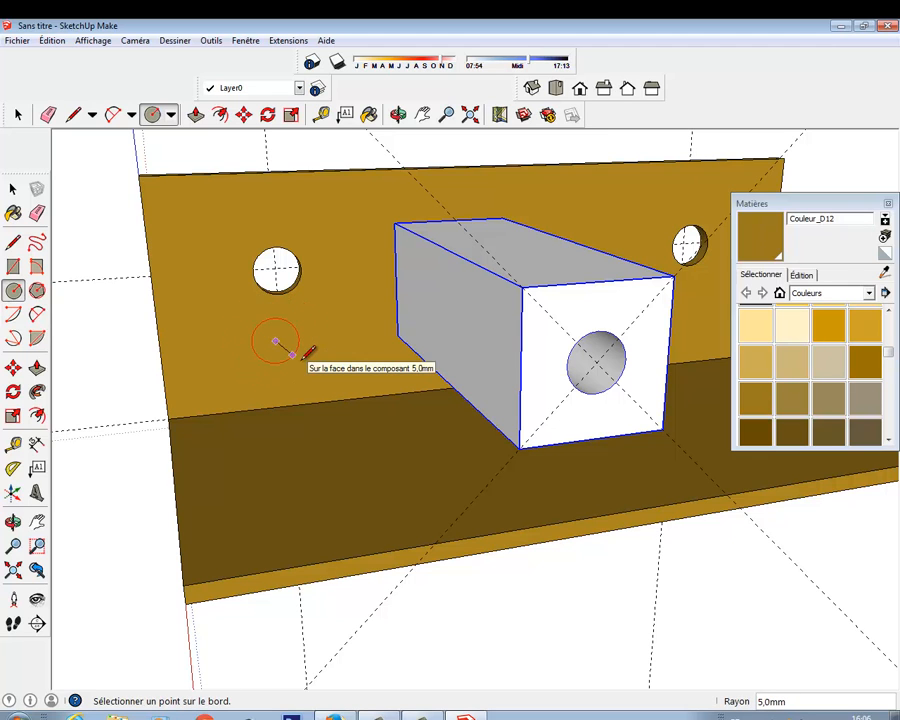
{"action": "left_click", "coordinate": [294, 354]}
{"action": "mouse_move", "coordinate": [172, 376]}
{"action": "middle_mouse_down"}
{"action": "mouse_move", "coordinate": [284, 370]}
{"action": "mouse_move", "coordinate": [308, 378]}
{"action": "mouse_move", "coordinate": [254, 360]}
{"action": "mouse_move", "coordinate": [332, 444]}
{"action": "mouse_move", "coordinate": [271, 446]}
{"action": "mouse_move", "coordinate": [272, 430]}
{"action": "middle_mouse_up"}
{"action": "scroll", "coordinate": [258, 360], "scroll_direction": "up", "scroll_amount": 5}
{"action": "scroll", "coordinate": [272, 424], "scroll_direction": "down", "scroll_amount": 3}
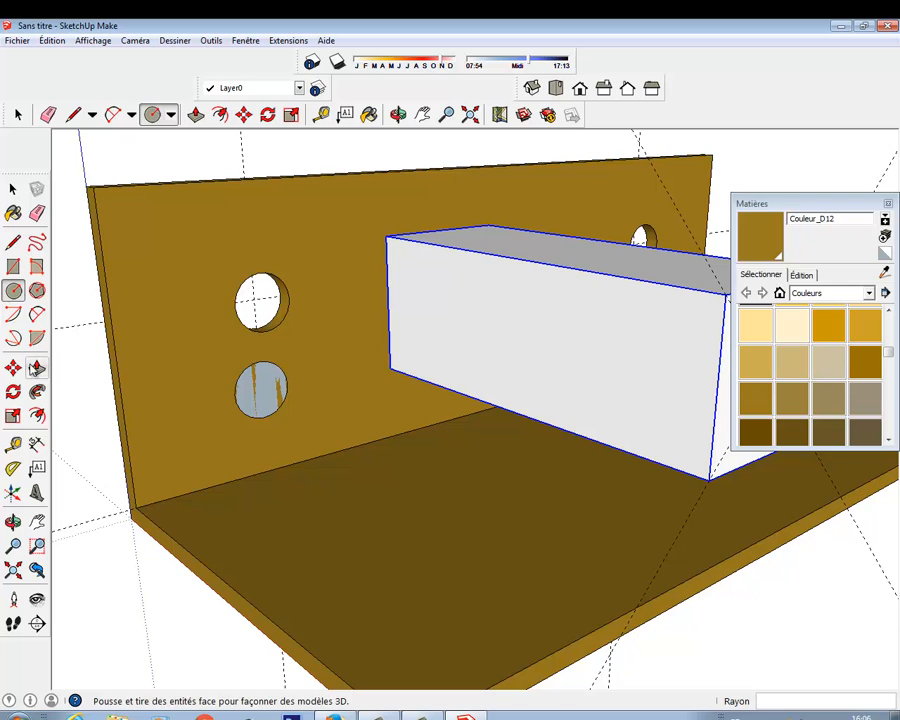
{"action": "left_click", "coordinate": [36, 367]}
{"action": "left_click", "coordinate": [274, 386]}
{"action": "left_click", "coordinate": [502, 488]}
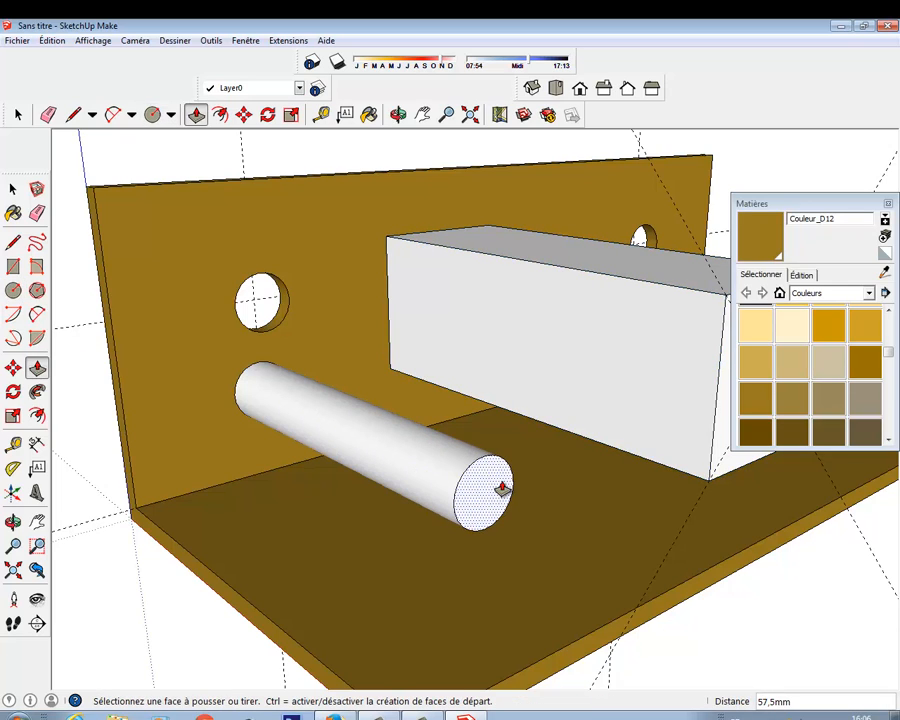
{"action": "key", "text": "Return"}
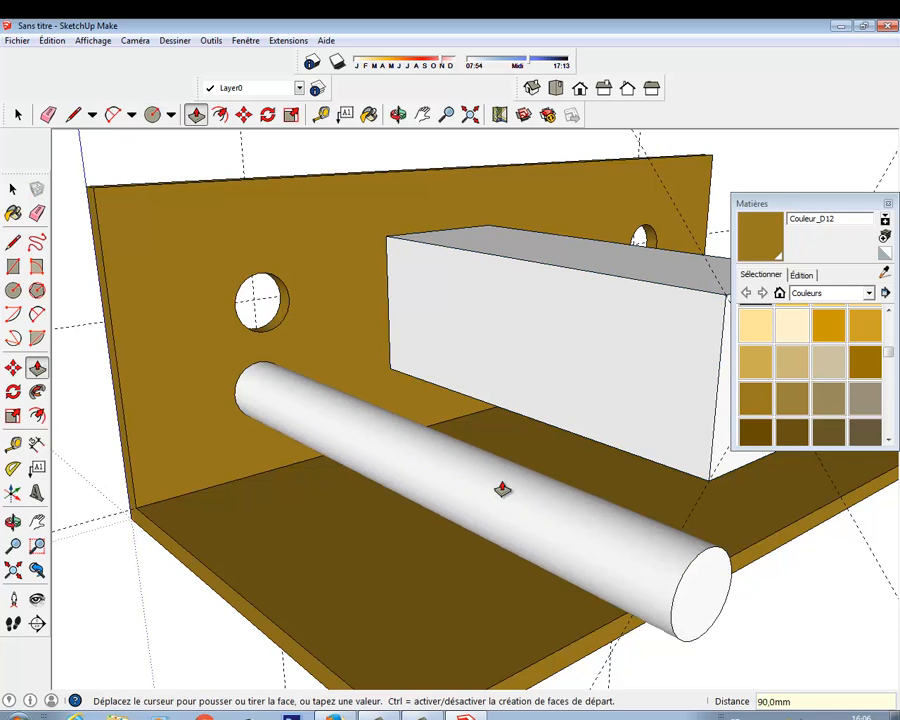
- Select the whole 90 mm rod and make it a component named "ax"
{"action": "left_click", "coordinate": [16, 118]}
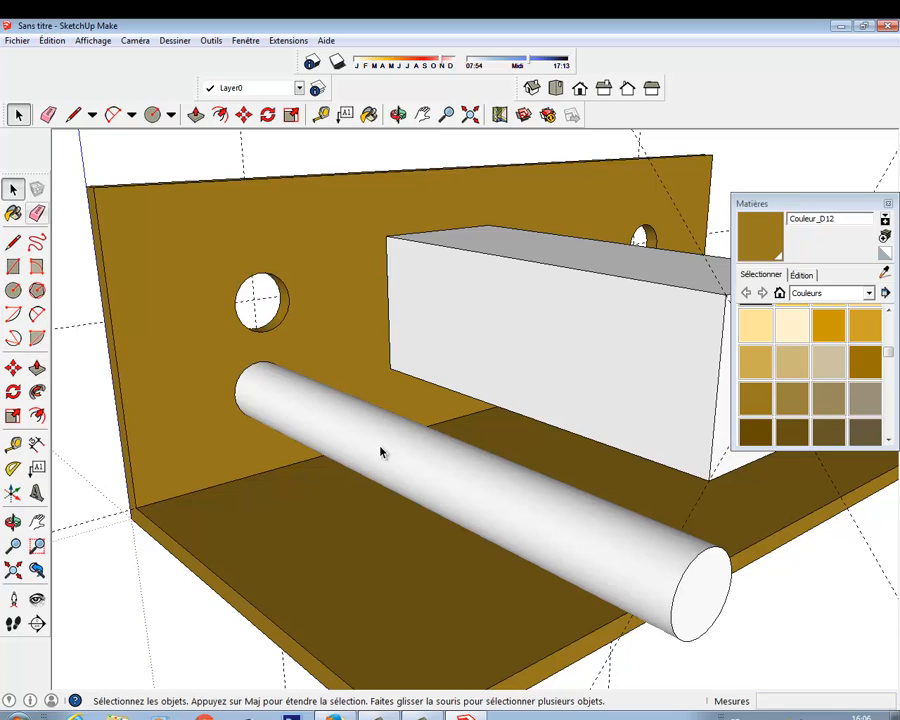
{"action": "triple_click", "coordinate": [491, 491]}
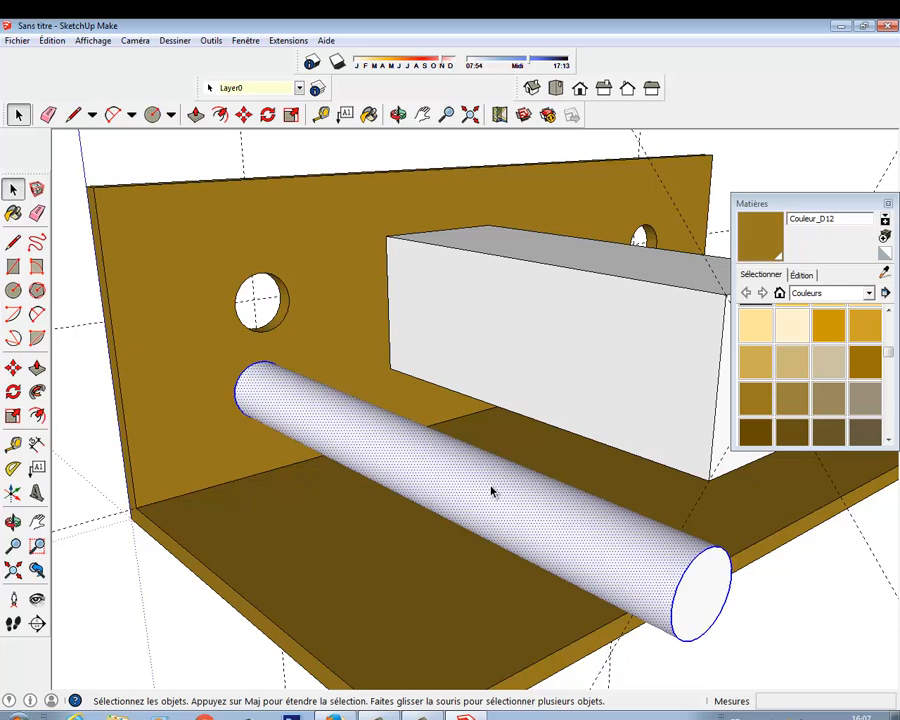
{"action": "right_click", "coordinate": [491, 491]}
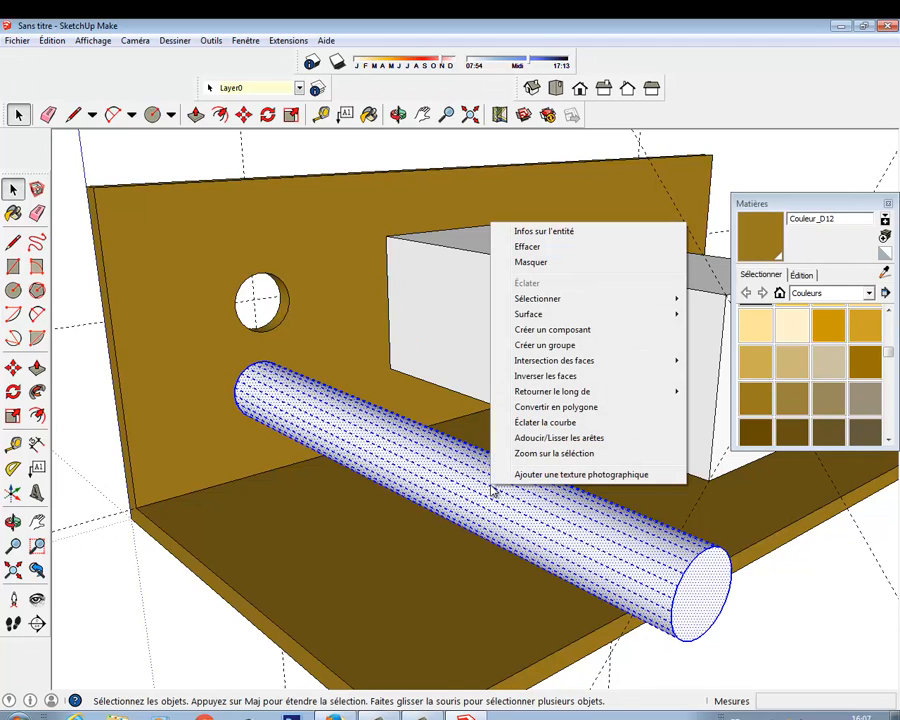
{"action": "left_click", "coordinate": [546, 331]}
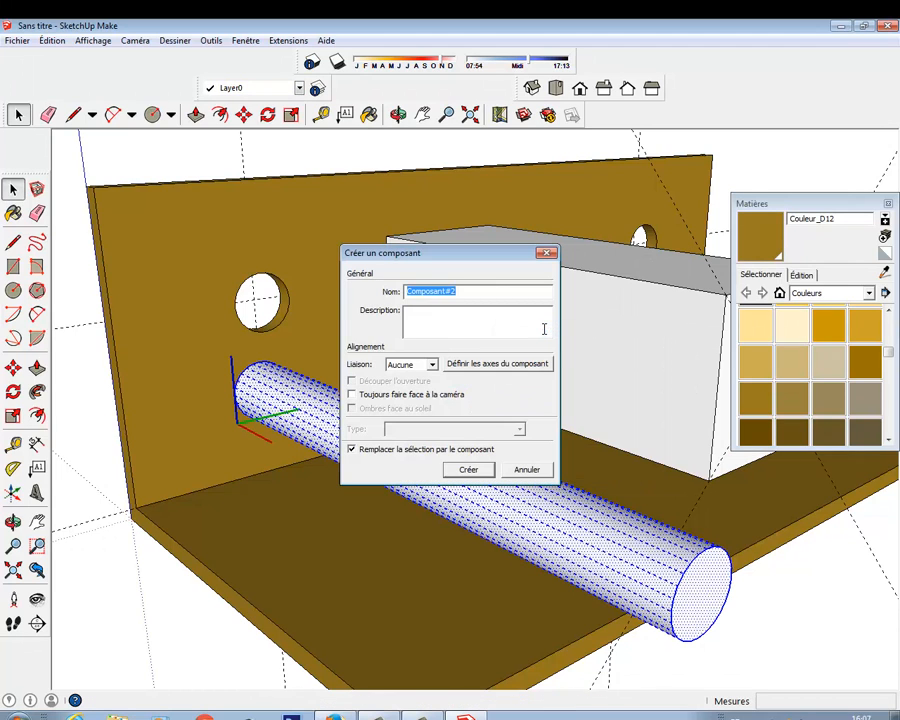
{"action": "type", "text": "ax"}
{"action": "key", "text": "Return"}
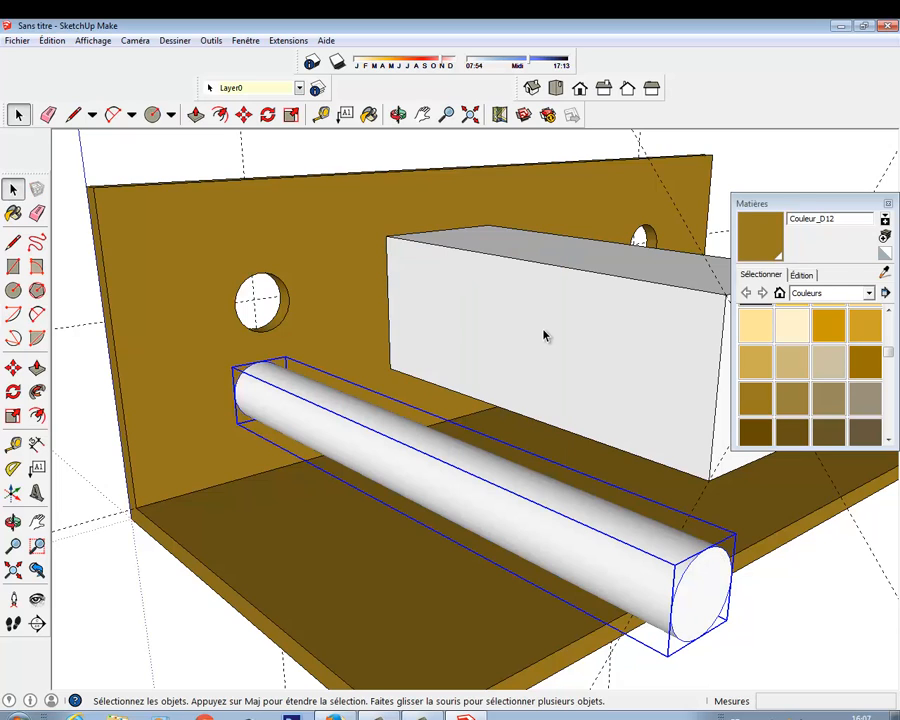
- Move the rod component across to the bore on the block's front end face
{"action": "middle_click_drag", "start_coordinate": [544, 334], "coordinate": [517, 395]}
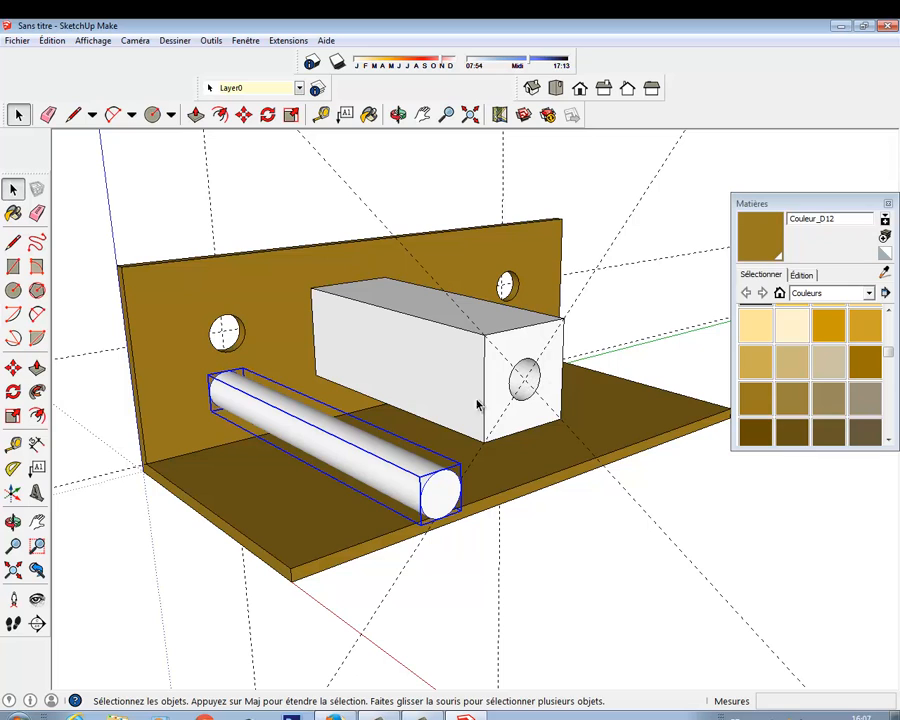
{"action": "left_click", "coordinate": [13, 367]}
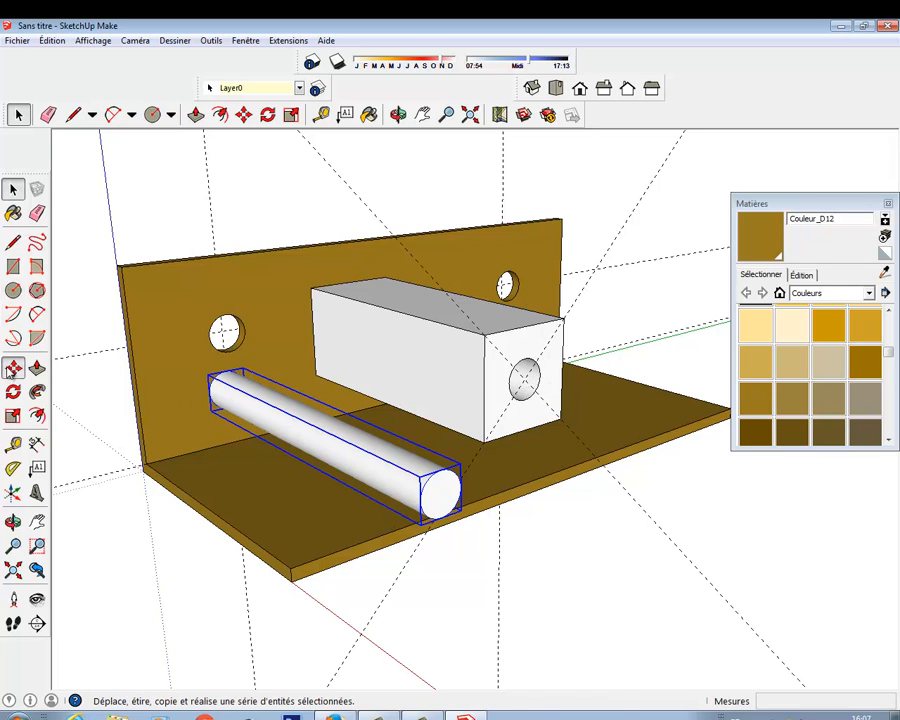
{"action": "left_click", "coordinate": [308, 450]}
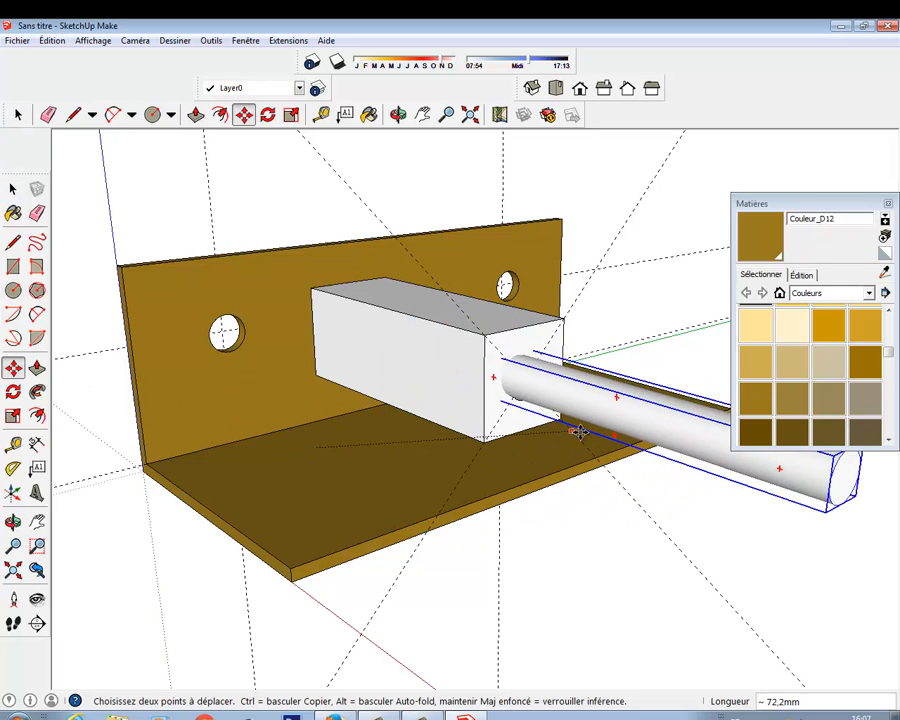
{"action": "left_click", "coordinate": [537, 392]}
{"action": "scroll", "coordinate": [545, 378], "scroll_direction": "up", "scroll_amount": 3}
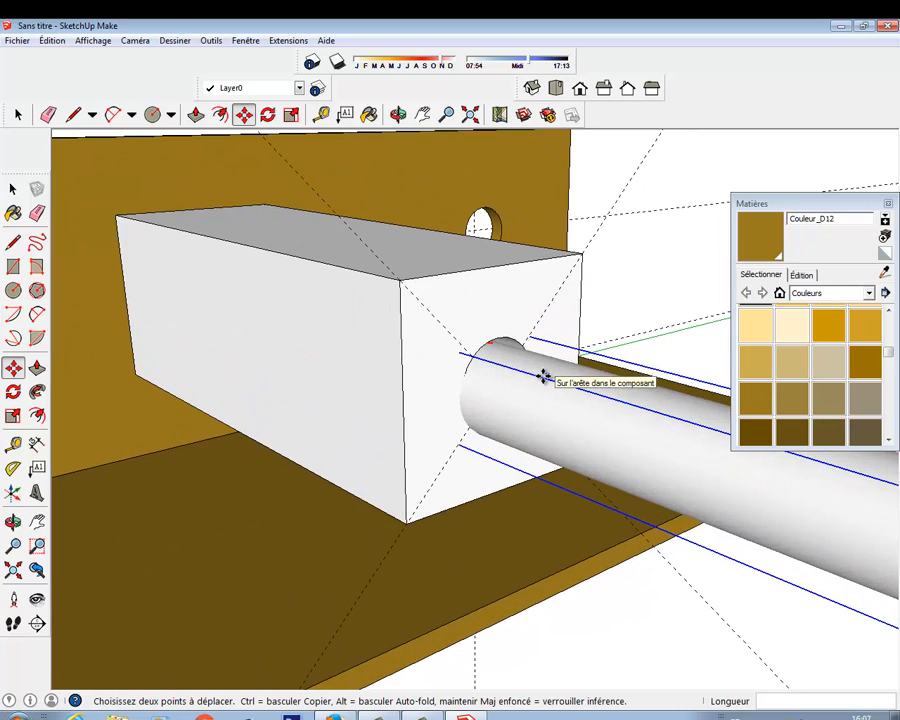
{"action": "scroll", "coordinate": [543, 376], "scroll_direction": "up", "scroll_amount": 2}
- Slide the rod about 64 mm lengthwise into the block's bore
{"action": "middle_click_drag", "start_coordinate": [562, 437], "coordinate": [438, 390]}
{"action": "scroll", "coordinate": [438, 390], "scroll_direction": "down", "scroll_amount": 5}
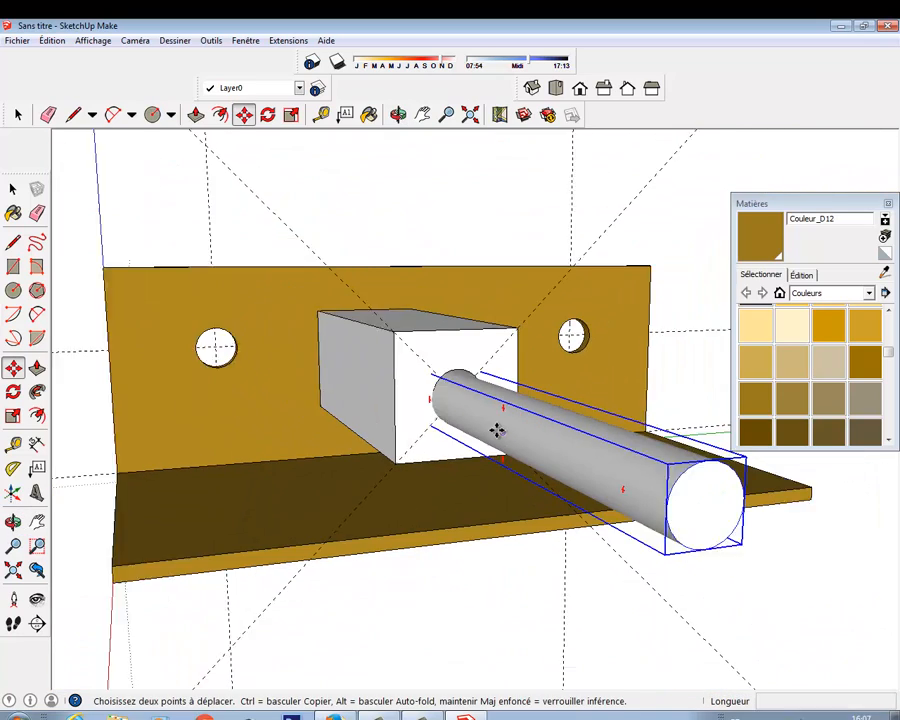
{"action": "scroll", "coordinate": [497, 430], "scroll_direction": "down", "scroll_amount": 1}
{"action": "left_click", "coordinate": [581, 452]}
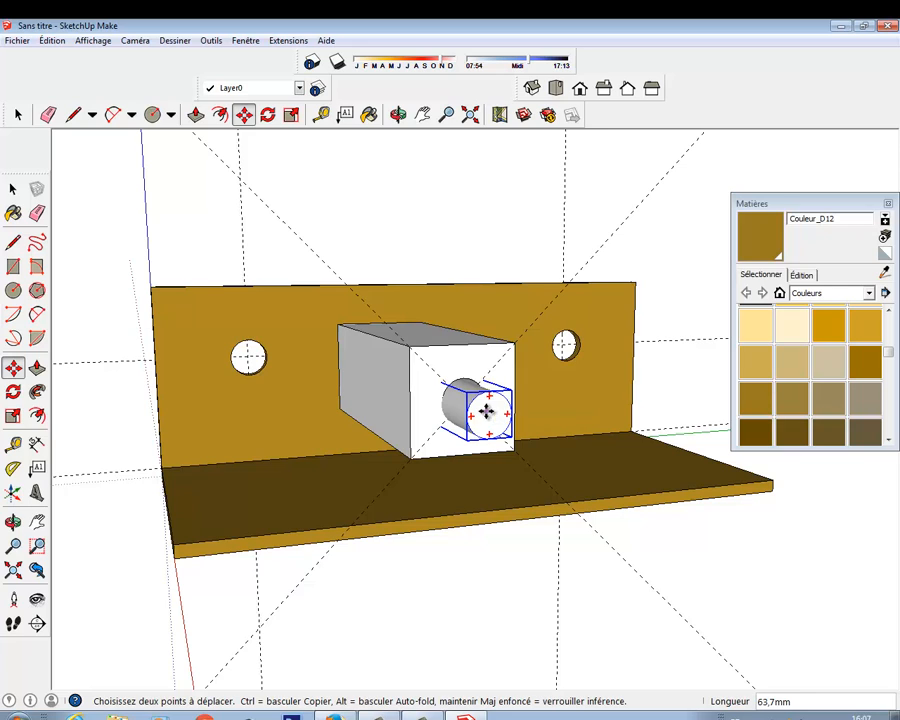
- Try to align the rod's end with the bore, nudging it about 0.7 mm and moving it about 16.5 mm into the block
{"action": "scroll", "coordinate": [490, 410], "scroll_direction": "up", "scroll_amount": 2}
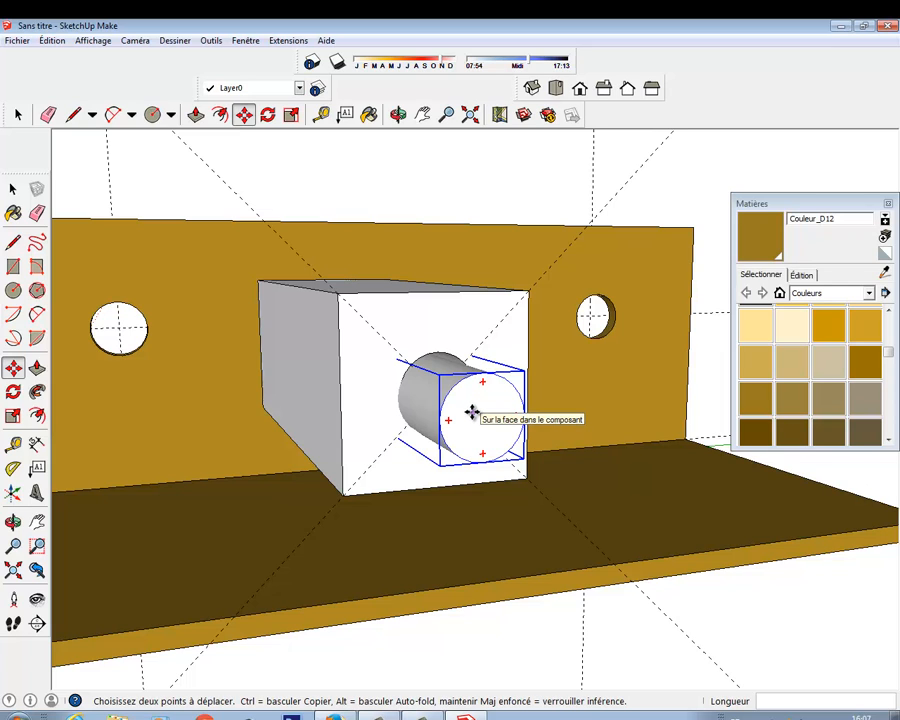
{"action": "left_click", "coordinate": [472, 412]}
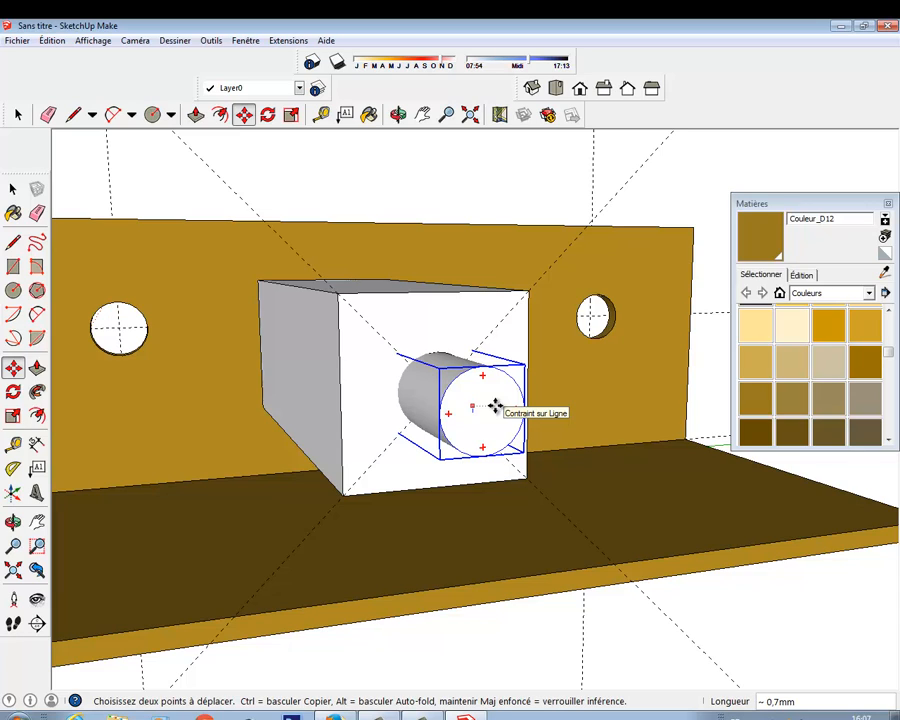
{"action": "left_click", "coordinate": [495, 404]}
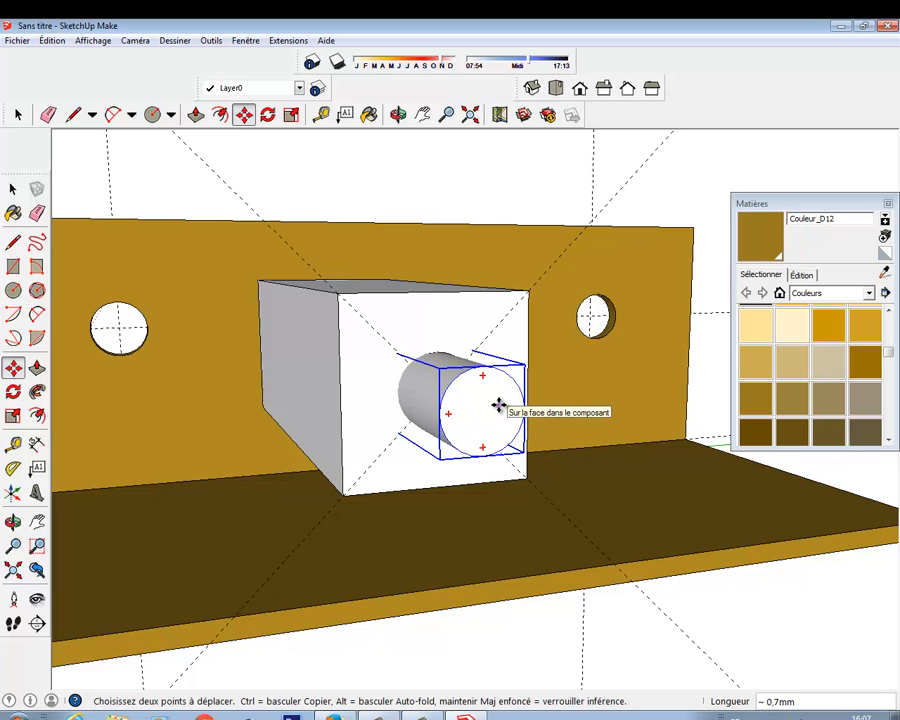
{"action": "left_click", "coordinate": [497, 404]}
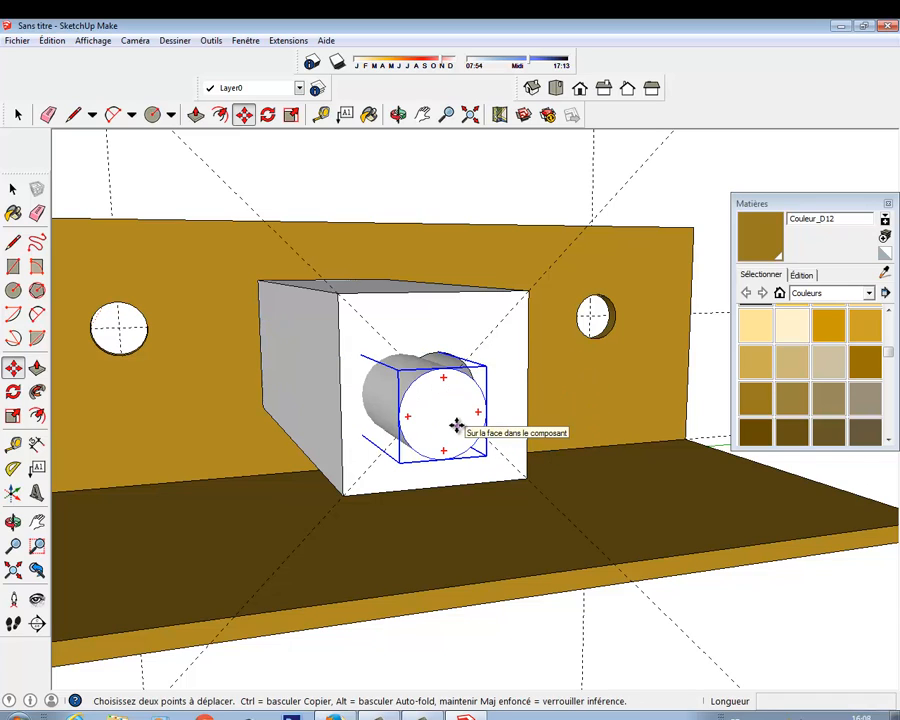
{"action": "left_click", "coordinate": [510, 443]}
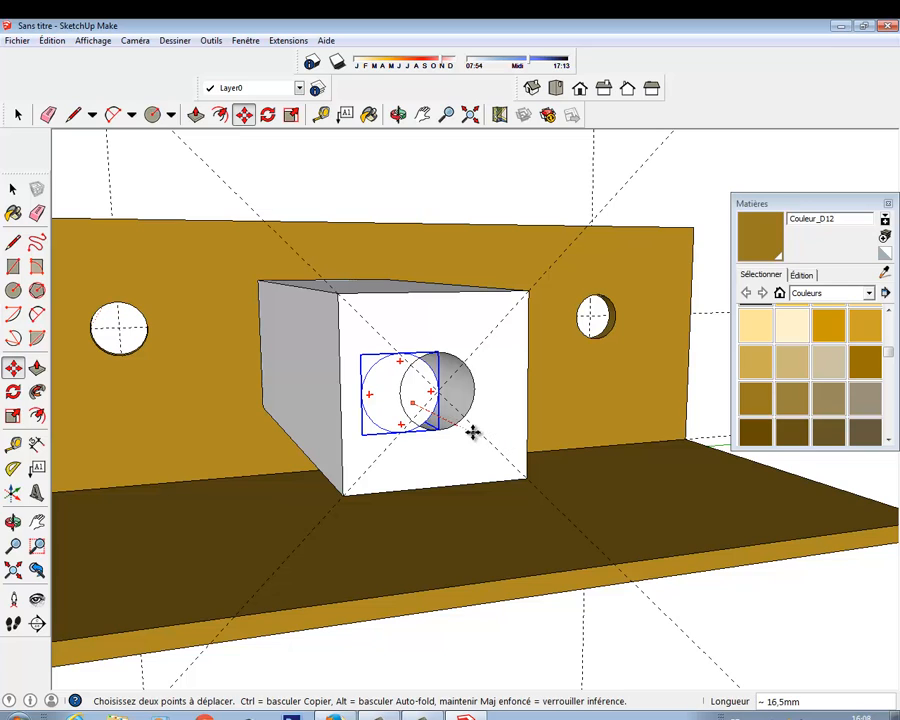
- Move the rod 5 mm along the green axis to align it with the bore, then slide it about 10 mm out of the front face
{"action": "left_click", "coordinate": [389, 383]}
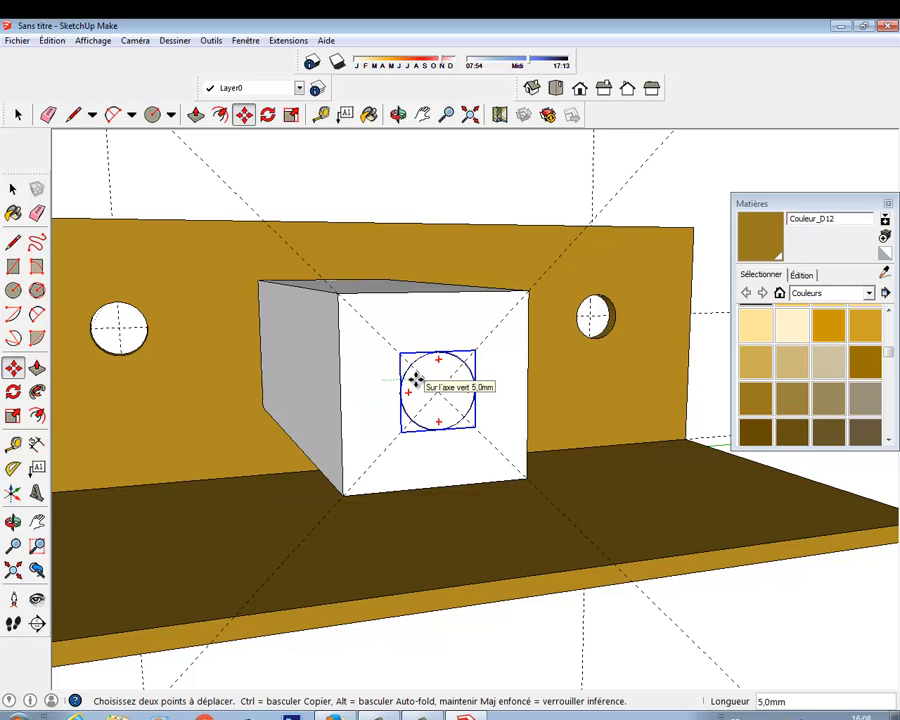
{"action": "left_click", "coordinate": [415, 378]}
{"action": "scroll", "coordinate": [415, 378], "scroll_direction": "up", "scroll_amount": 3}
{"action": "scroll", "coordinate": [416, 378], "scroll_direction": "down", "scroll_amount": 3}
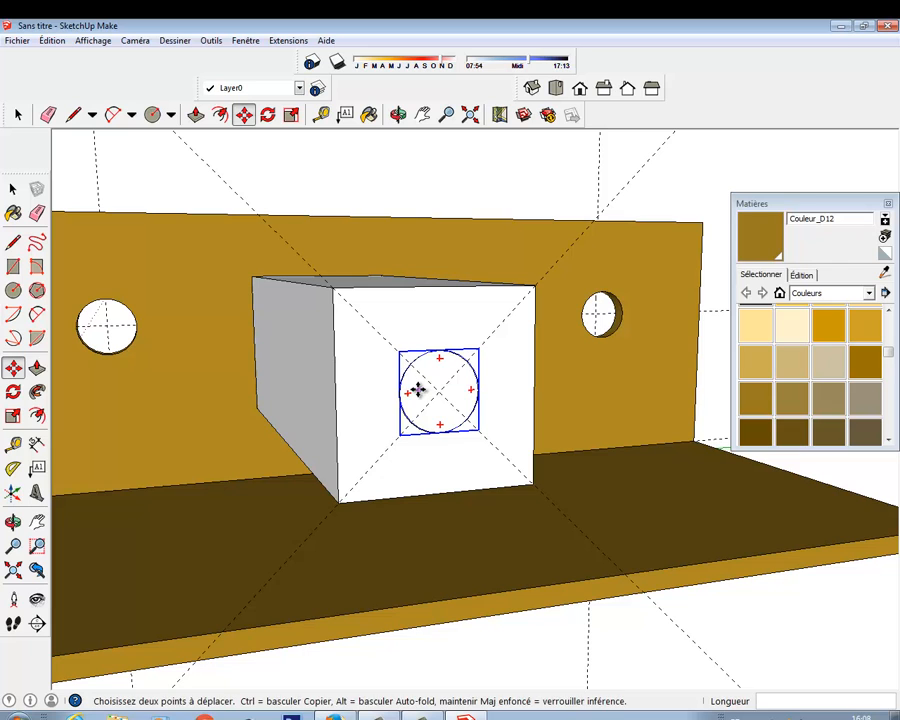
{"action": "middle_click_drag", "start_coordinate": [415, 390], "coordinate": [476, 400]}
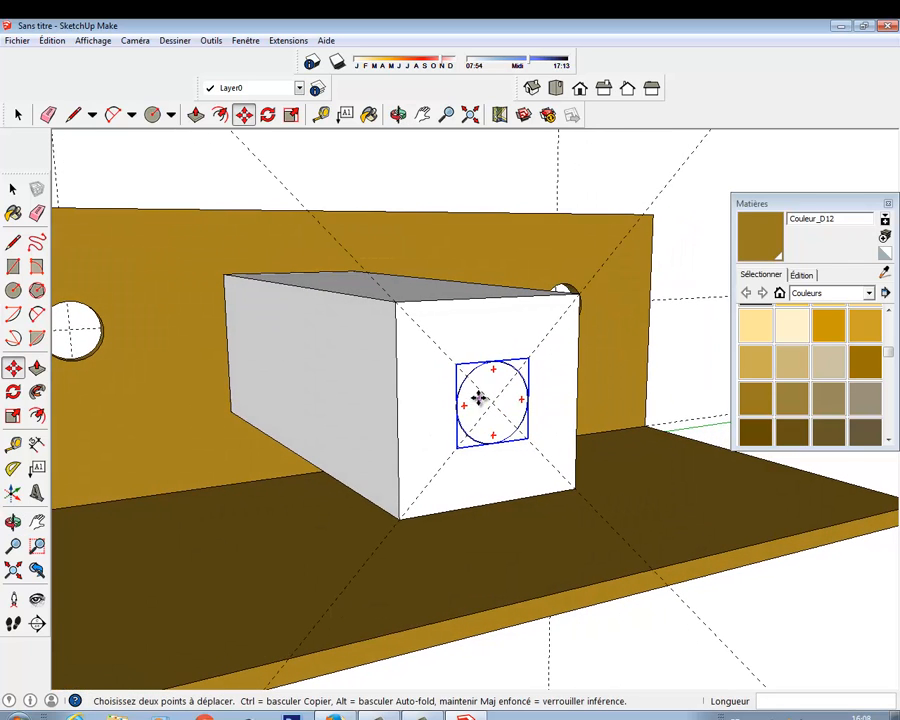
{"action": "left_click", "coordinate": [480, 397]}
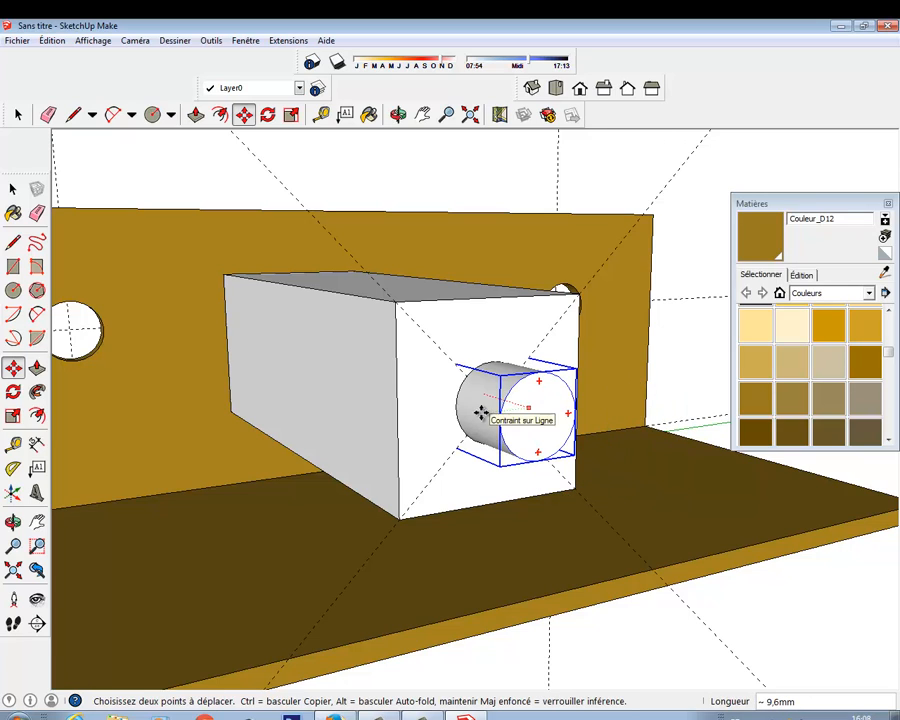
{"action": "left_click", "coordinate": [482, 410]}
- Undo the rod's moves, the rod itself, the block component and the bore, back to the solid block with its guides
{"action": "left_click", "coordinate": [14, 190]}
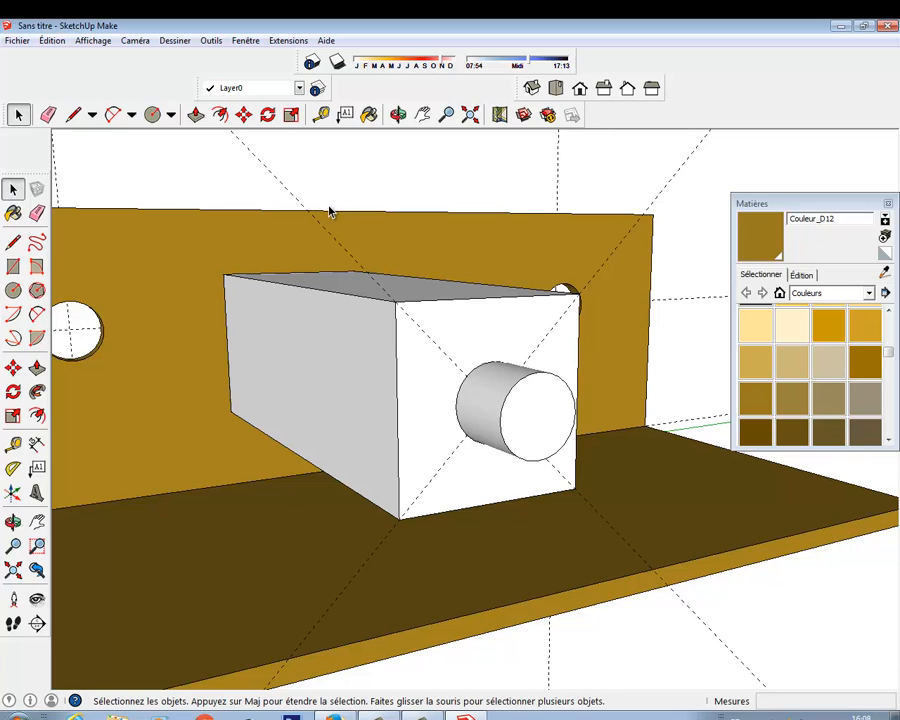
{"action": "key", "text": "ctrl+z"}
{"action": "key", "text": "ctrl+z"}
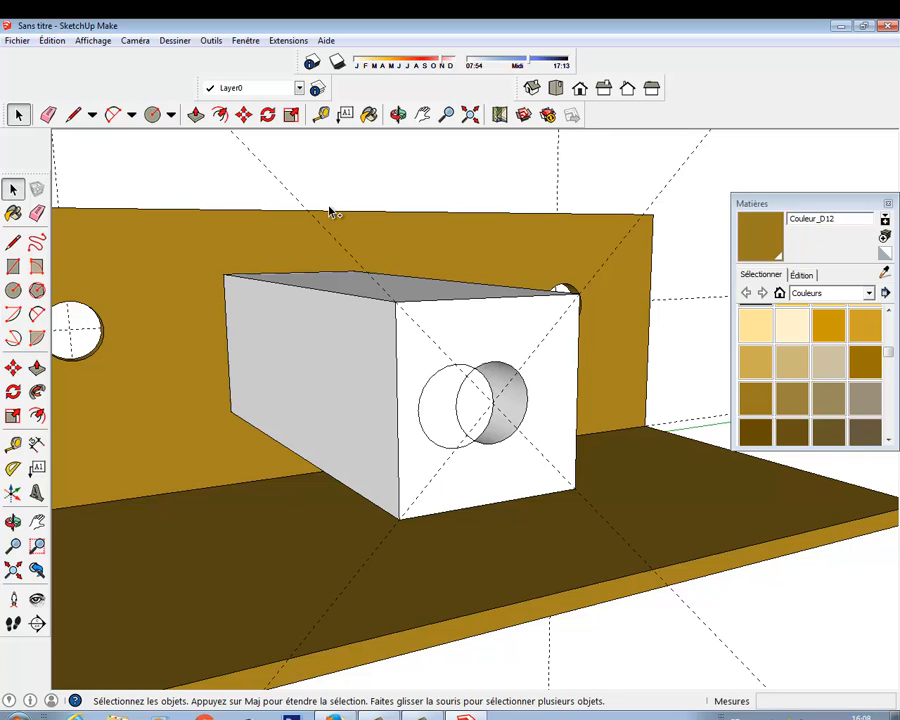
{"action": "key", "text": "ctrl+z"}
{"action": "key", "text": "ctrl+z"}
{"action": "key", "text": "ctrl+z"}
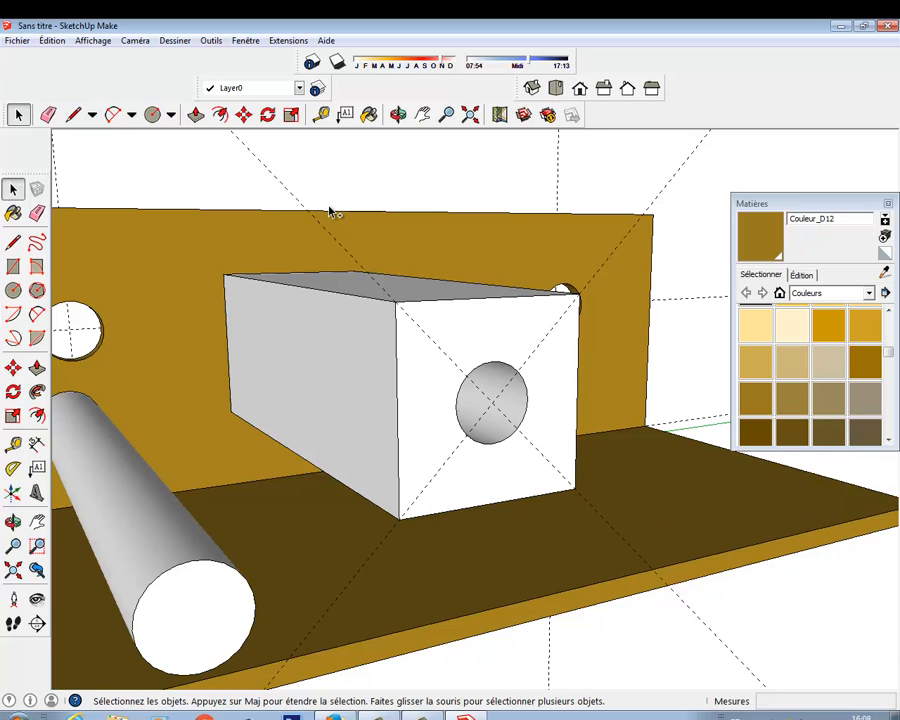
{"action": "key", "text": "ctrl+z"}
{"action": "key", "text": "ctrl+z"}
{"action": "key", "text": "ctrl+z"}
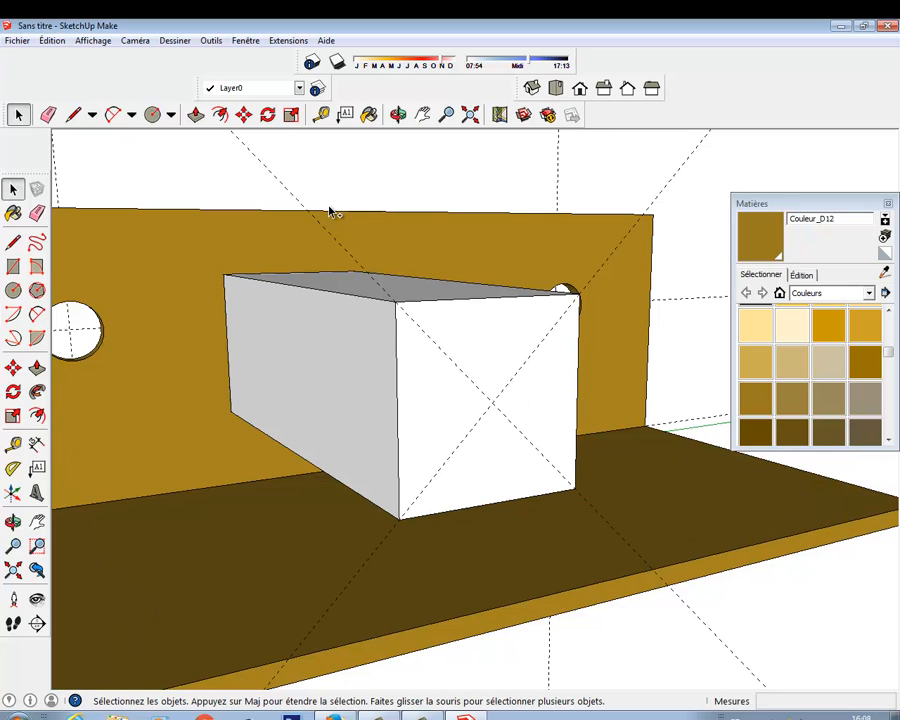
- Select the whole solid block and make it a component with the default name
{"action": "left_click", "coordinate": [475, 340]}
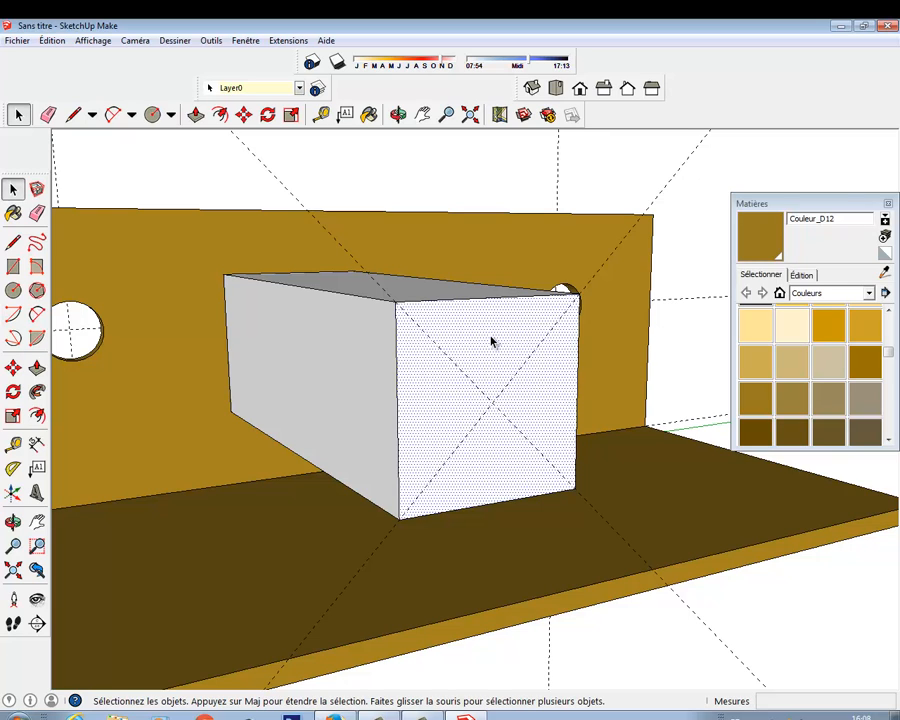
{"action": "triple_click", "coordinate": [491, 342]}
{"action": "right_click", "coordinate": [490, 341]}
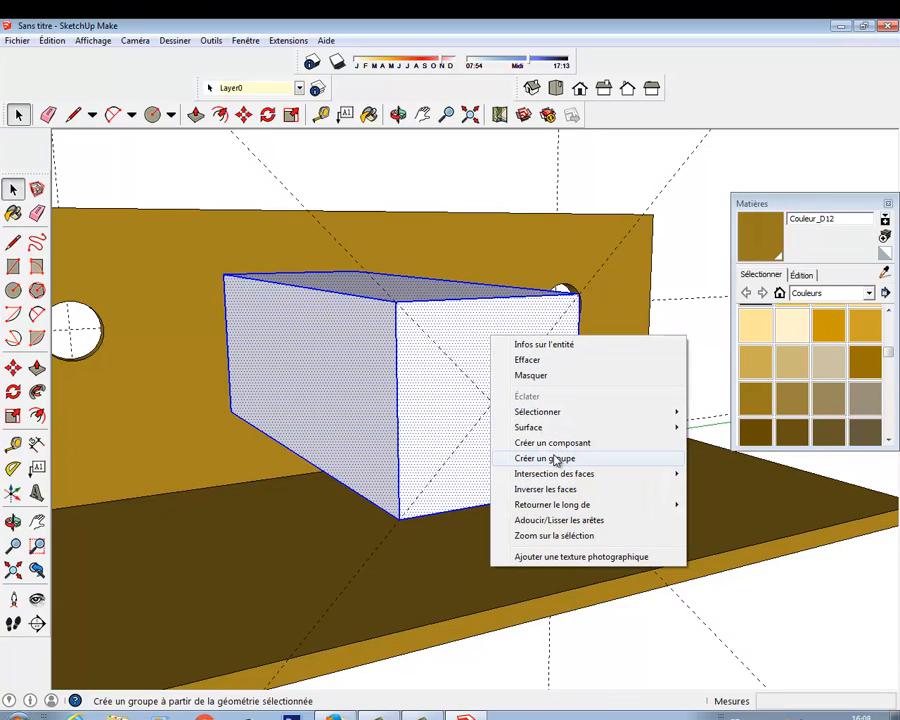
{"action": "left_click", "coordinate": [553, 443]}
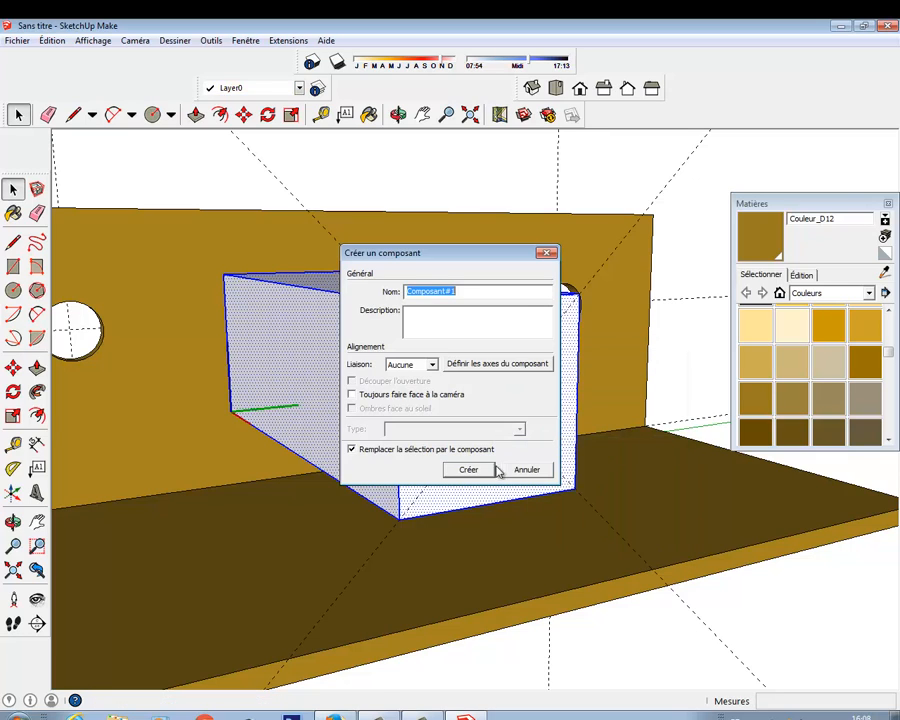
{"action": "left_click", "coordinate": [468, 470]}
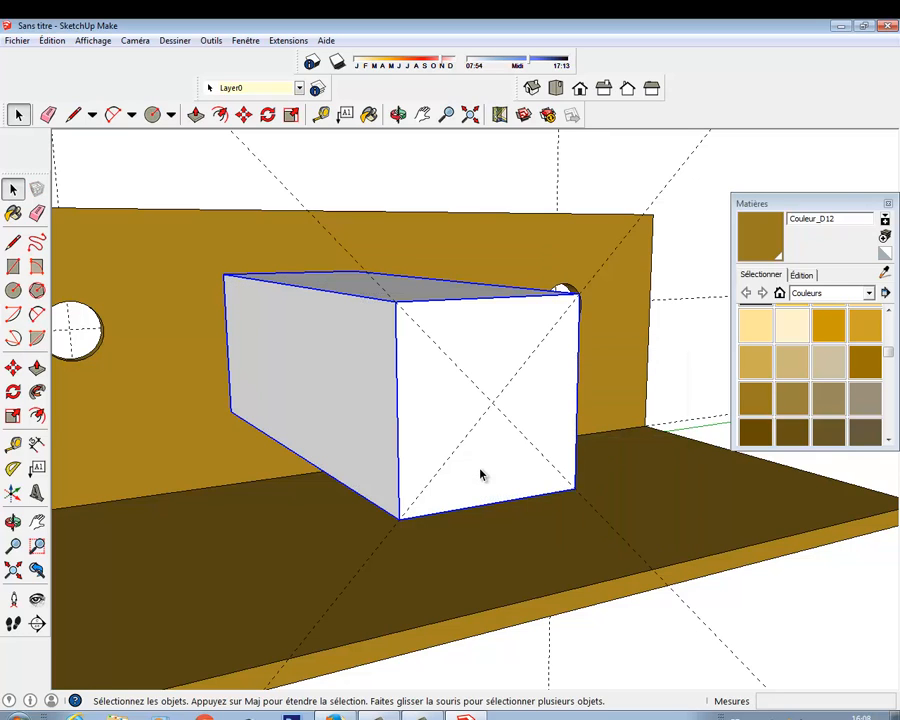
- Draw a circle of 5 mm radius at the guide intersection on the block's front end face
{"action": "left_click", "coordinate": [13, 290]}
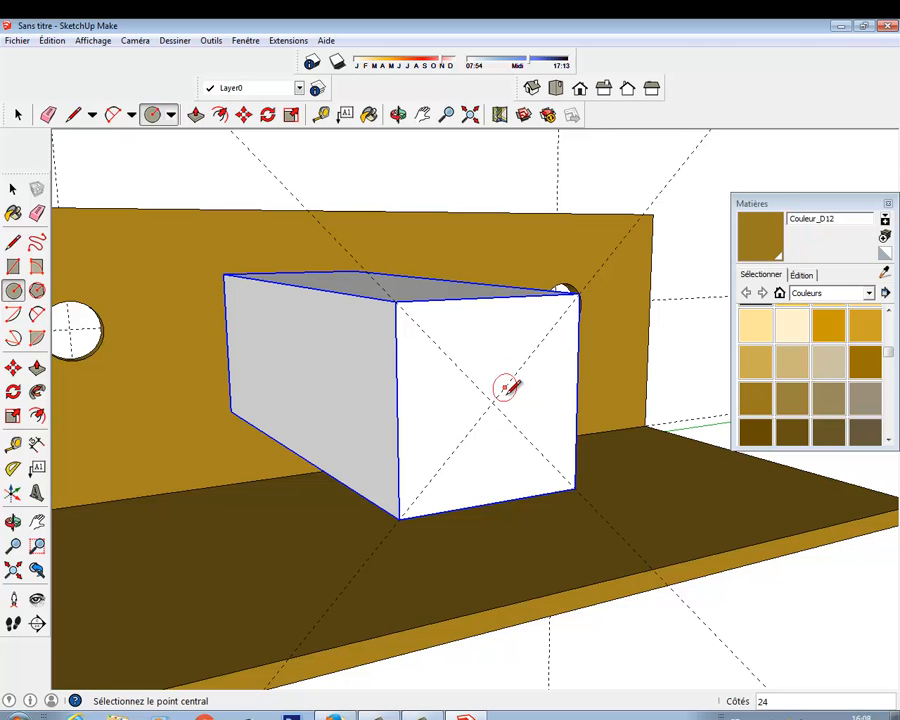
{"action": "left_click", "coordinate": [492, 402]}
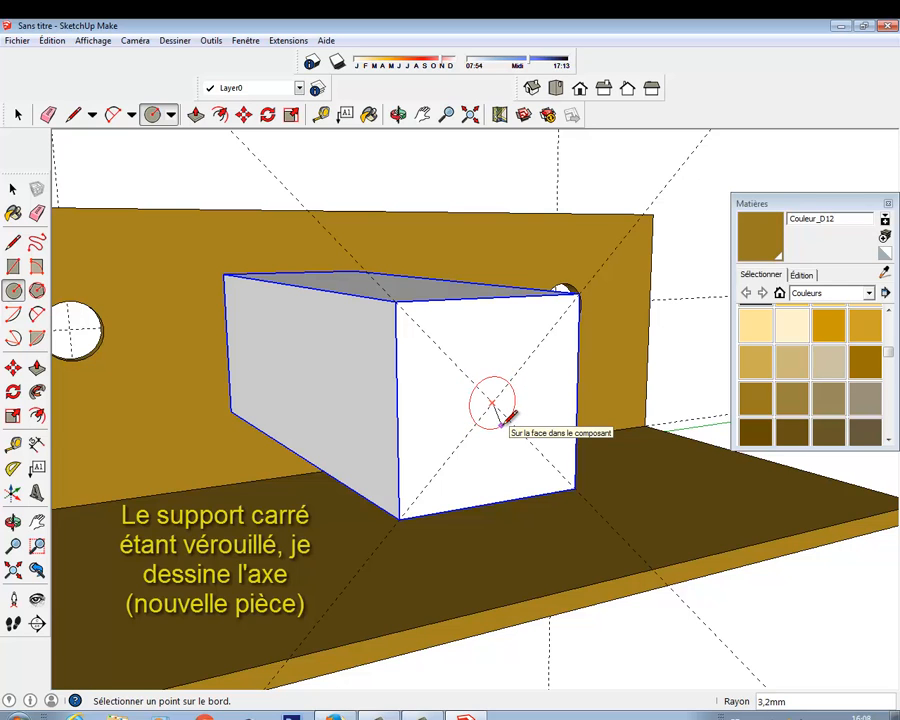
{"action": "type", "text": "5"}
{"action": "key", "text": "Return"}
{"action": "middle_click_drag", "start_coordinate": [510, 418], "coordinate": [525, 434]}
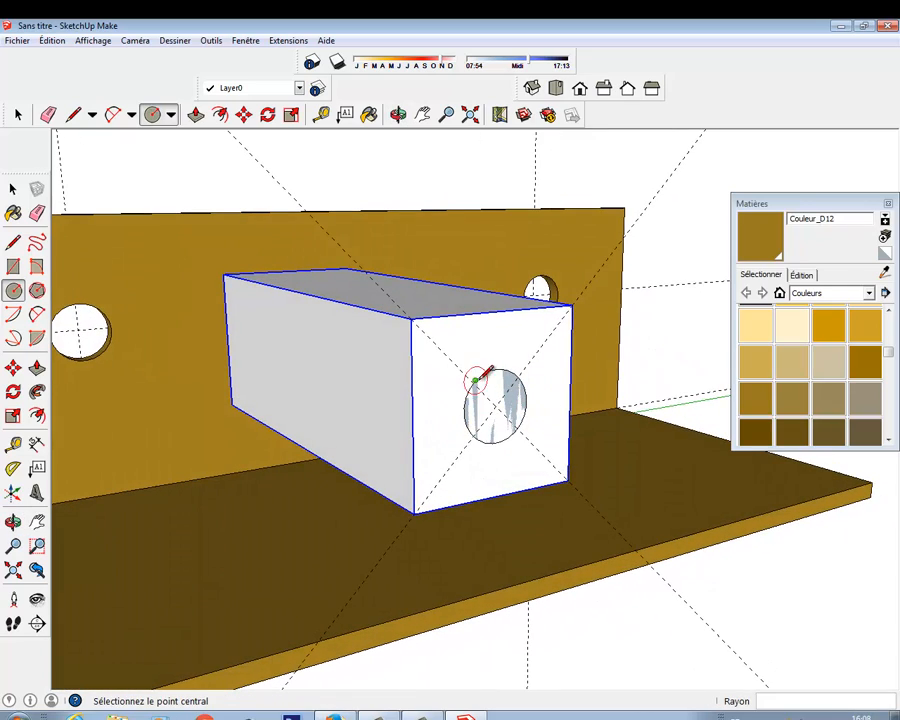
{"action": "middle_click_drag", "start_coordinate": [487, 405], "coordinate": [506, 428]}
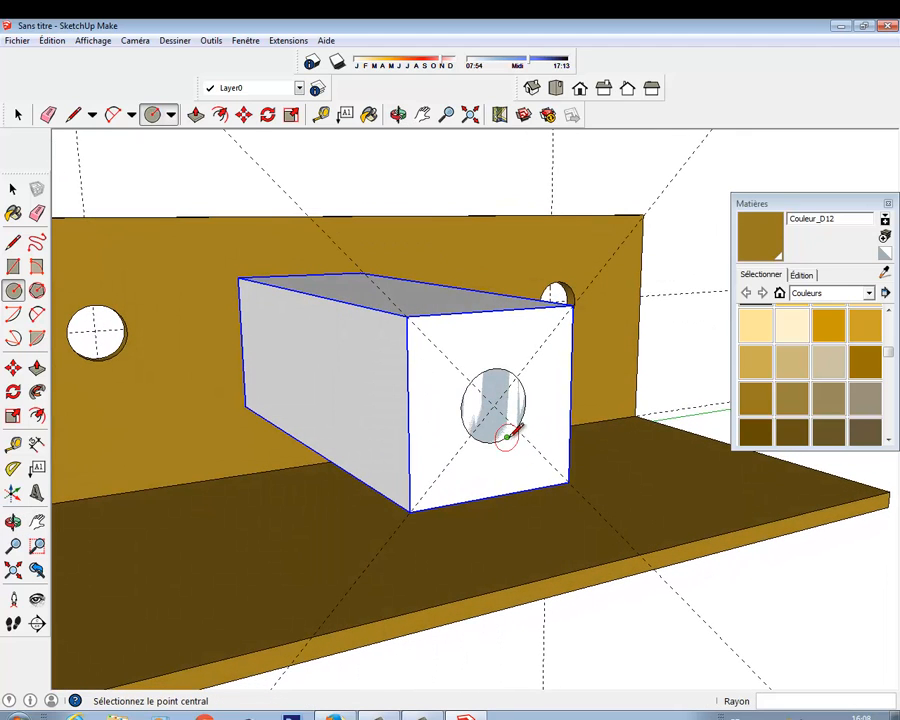
- Push/Pull the circle 90 mm outward from the block's front face to form a rod
{"action": "left_click", "coordinate": [37, 367]}
{"action": "left_click_drag", "start_coordinate": [498, 440], "coordinate": [733, 540]}
{"action": "type", "text": "90"}
{"action": "key", "text": "Return"}
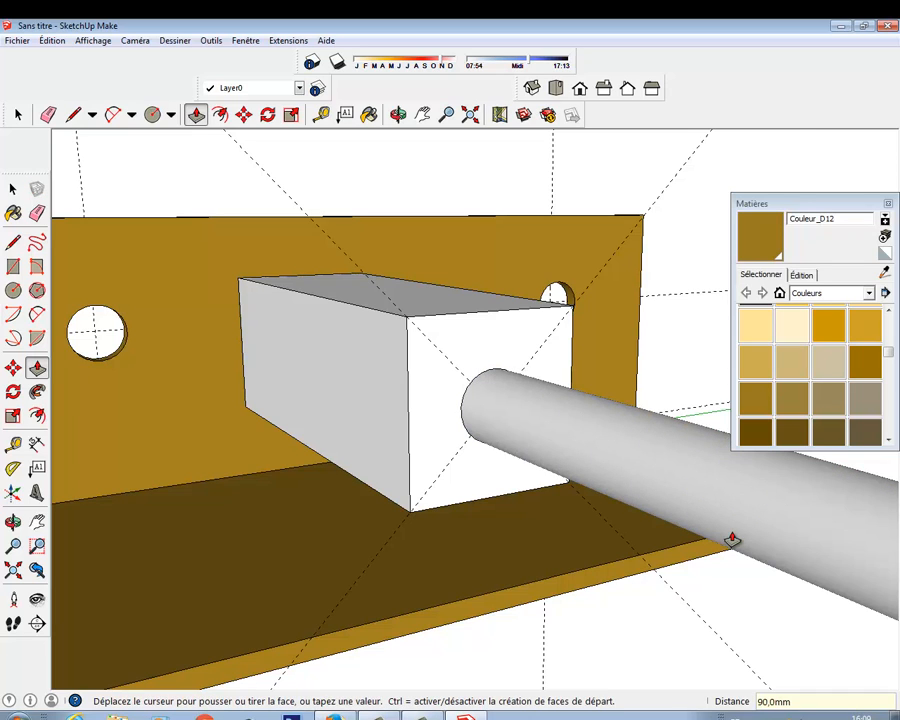
{"action": "scroll", "coordinate": [733, 540], "scroll_direction": "down", "scroll_amount": 3}
- Select the whole rod and make it a component named axe
{"action": "left_click", "coordinate": [18, 114]}
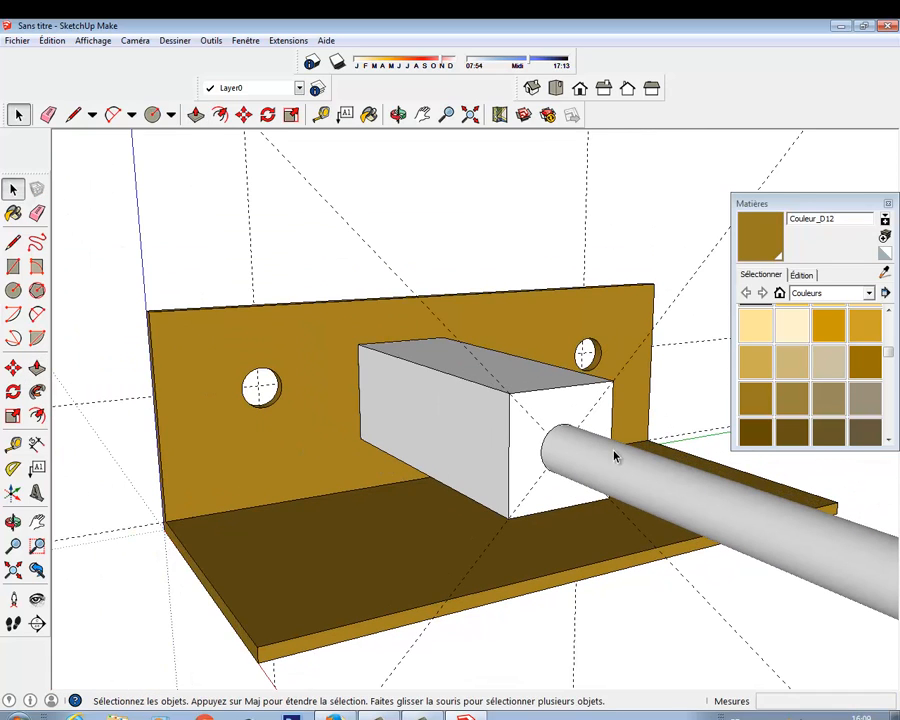
{"action": "left_click", "coordinate": [662, 483]}
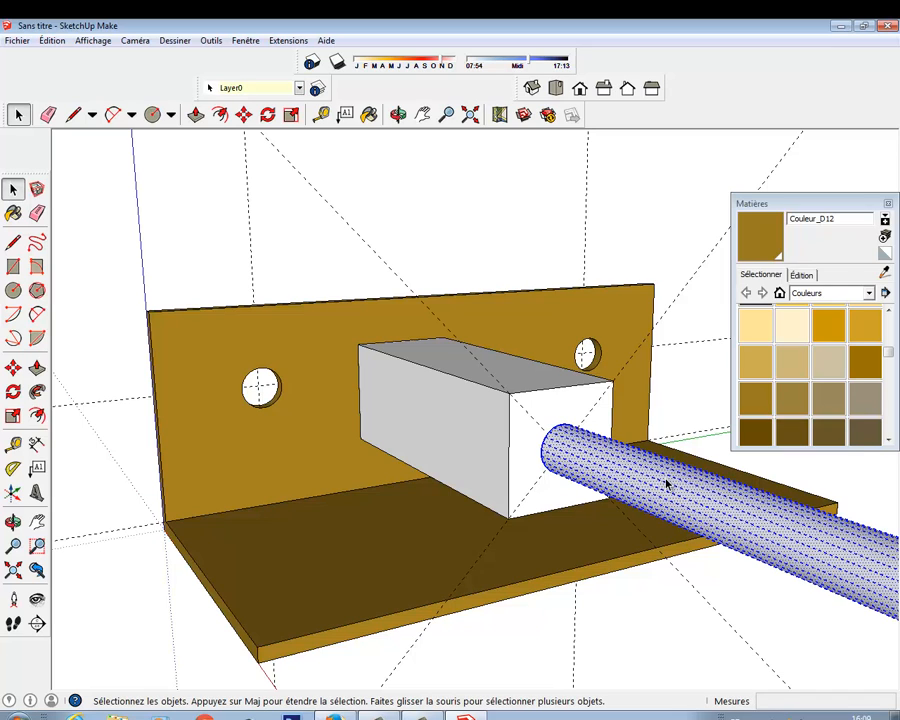
{"action": "right_click", "coordinate": [667, 484]}
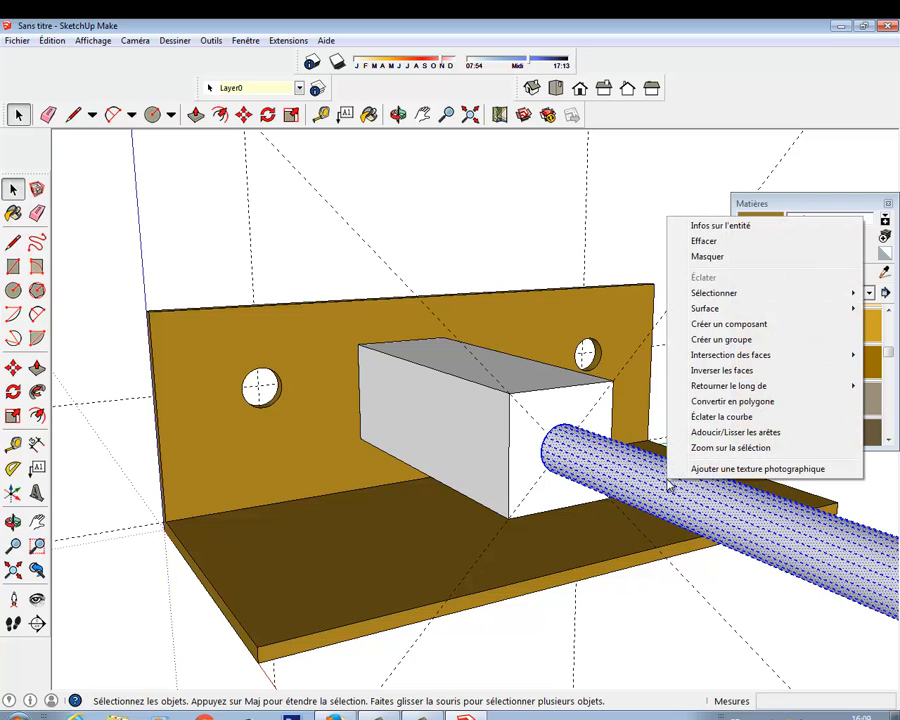
{"action": "left_click", "coordinate": [717, 326]}
{"action": "type", "text": "axe"}
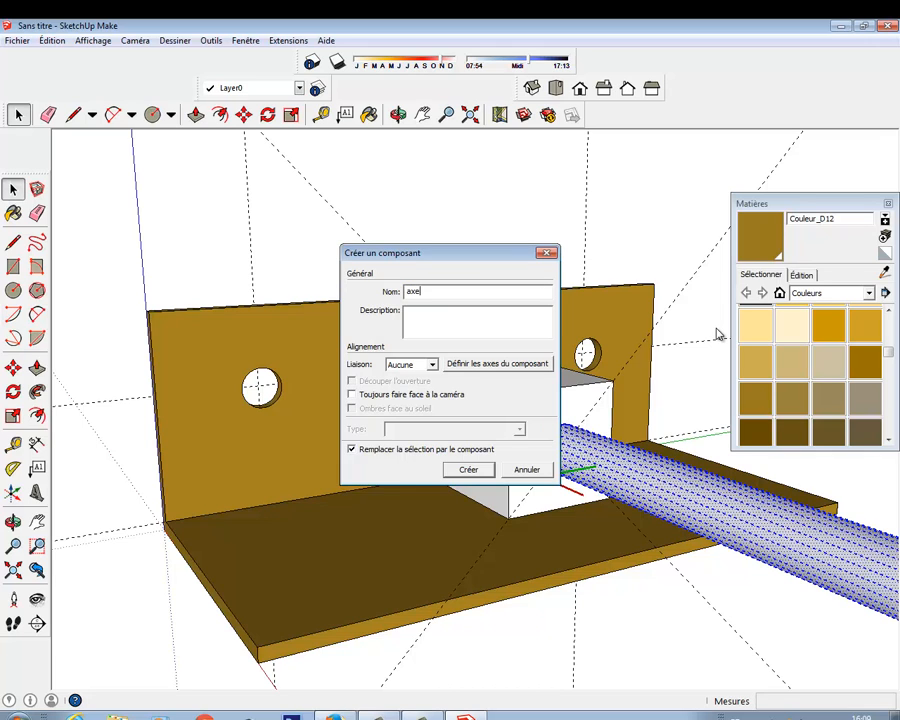
{"action": "key", "text": "Return"}
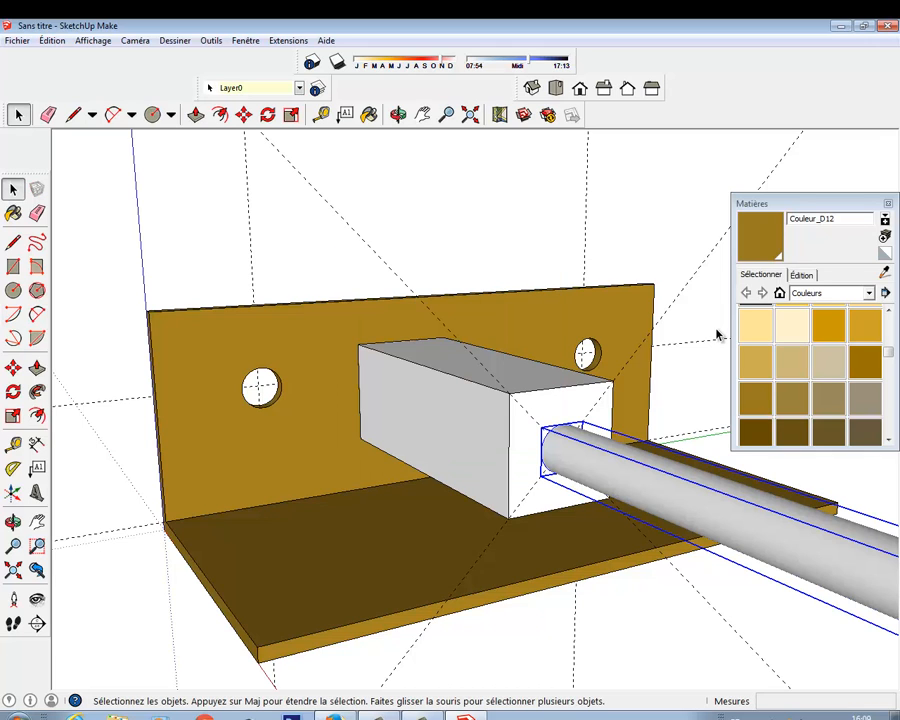
- Hide the axe rod component so the block's front end face is clear
{"action": "scroll", "coordinate": [650, 495], "scroll_direction": "down", "scroll_amount": 2}
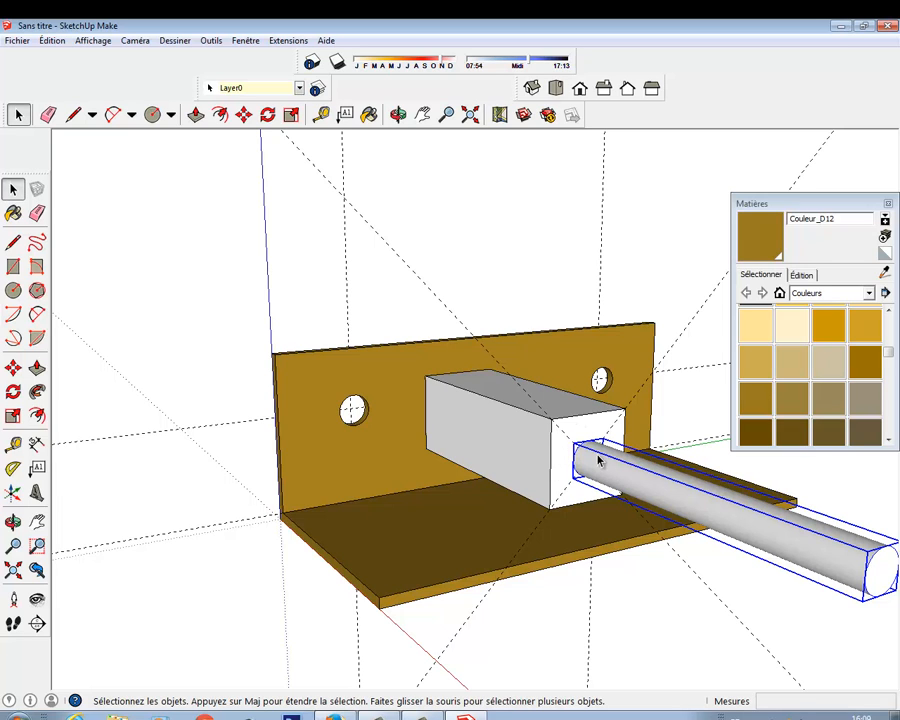
{"action": "middle_click_drag", "start_coordinate": [622, 481], "coordinate": [418, 437]}
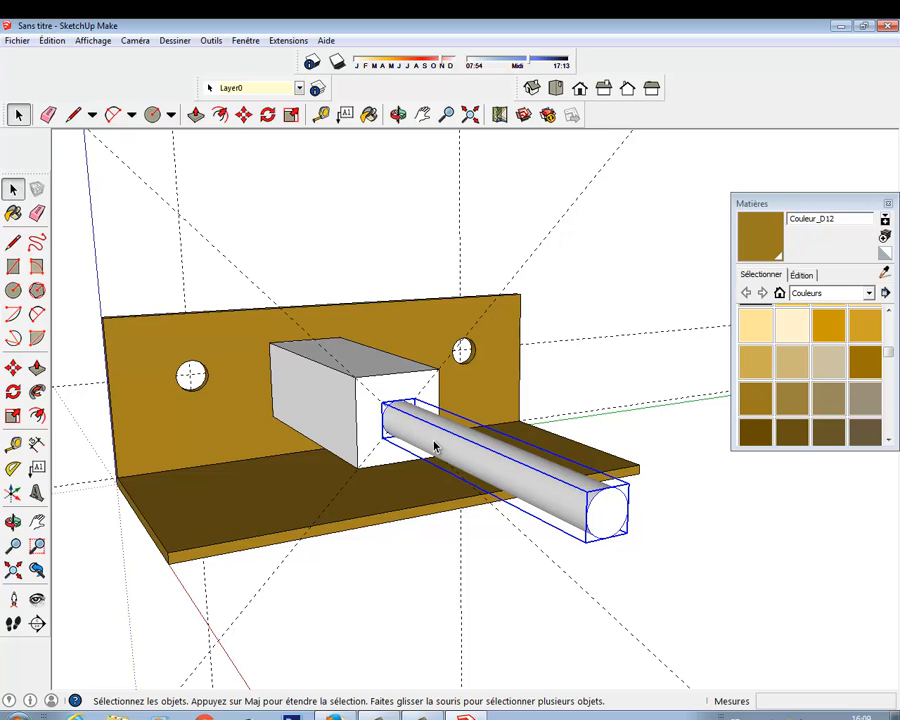
{"action": "right_click", "coordinate": [434, 447]}
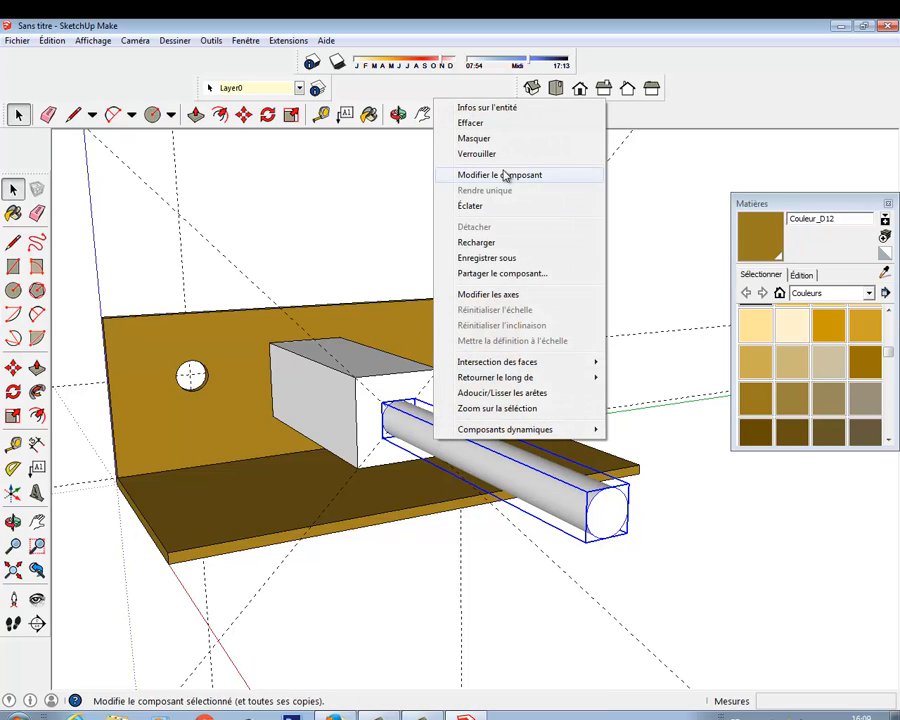
{"action": "left_click", "coordinate": [488, 140]}
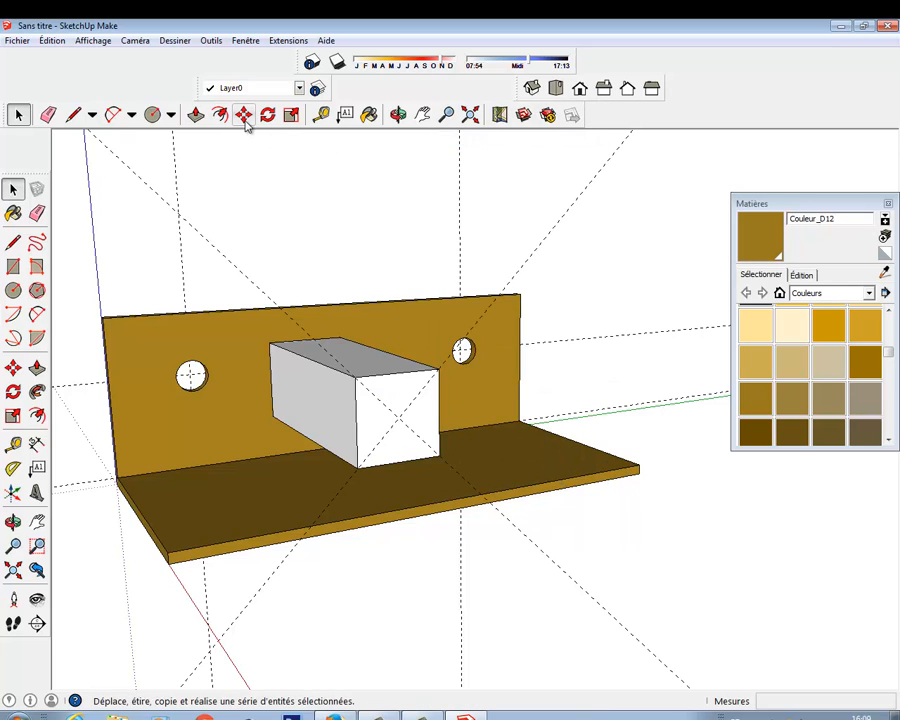
{"action": "left_click", "coordinate": [48, 41]}
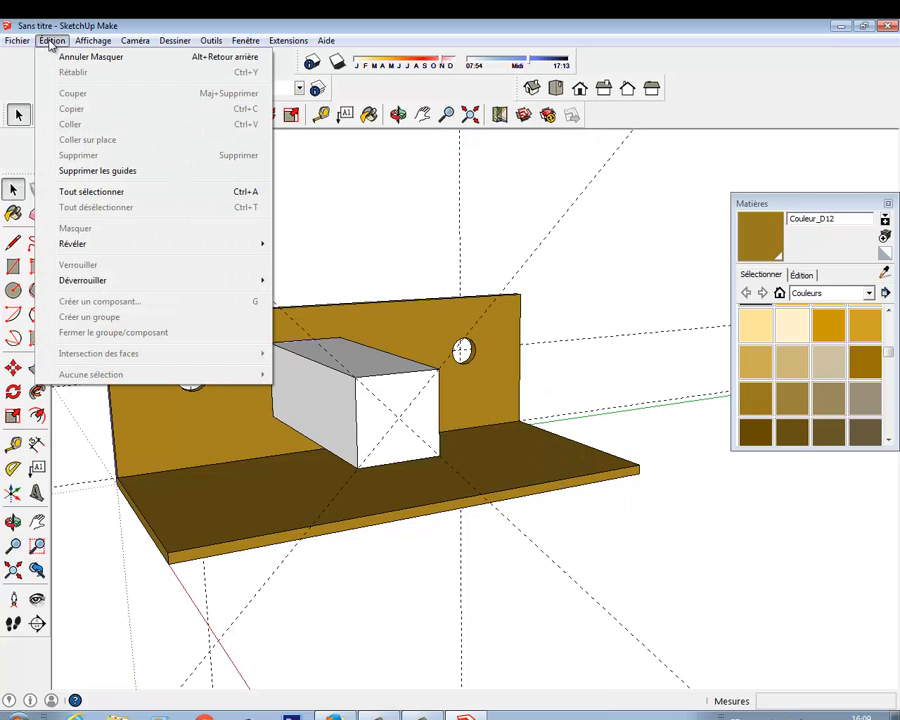
{"action": "mouse_move", "coordinate": [95, 245]}
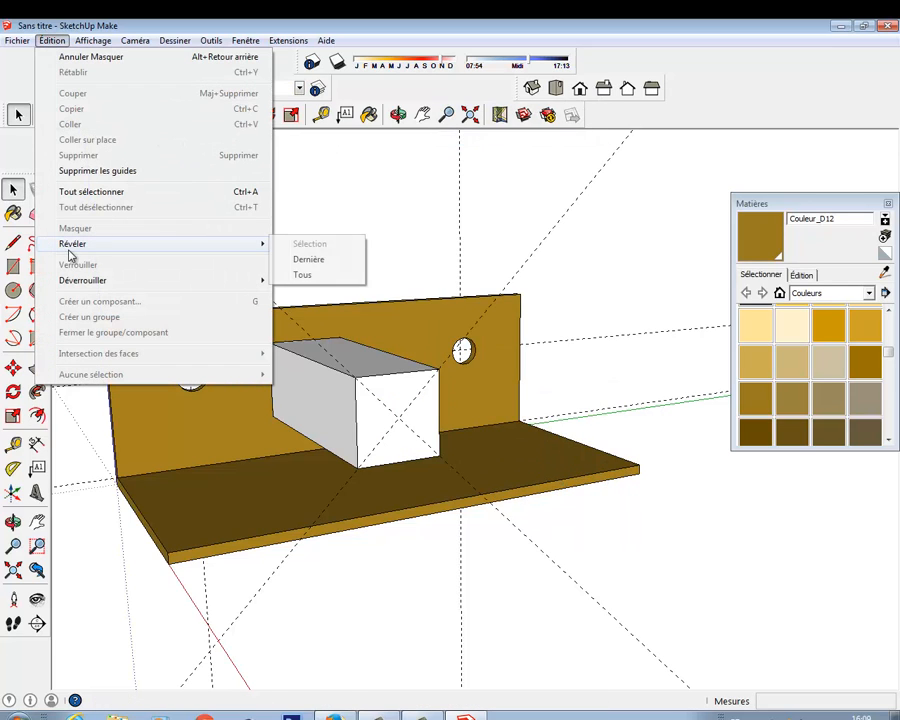
{"action": "left_click", "coordinate": [300, 275]}
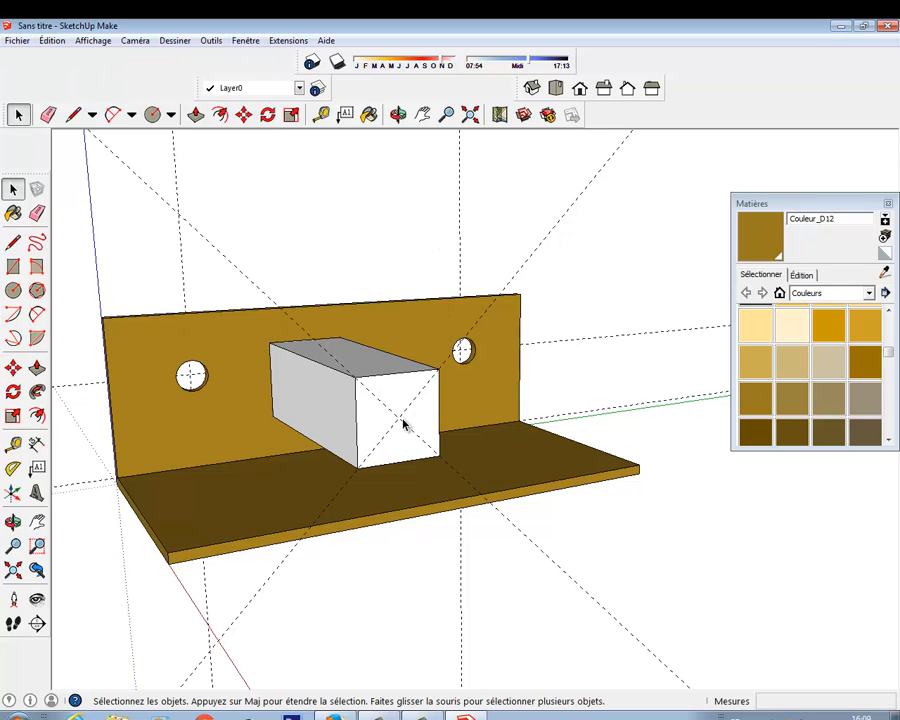
- Open the block component for editing and select its front end face
{"action": "scroll", "coordinate": [405, 425], "scroll_direction": "up", "scroll_amount": 2}
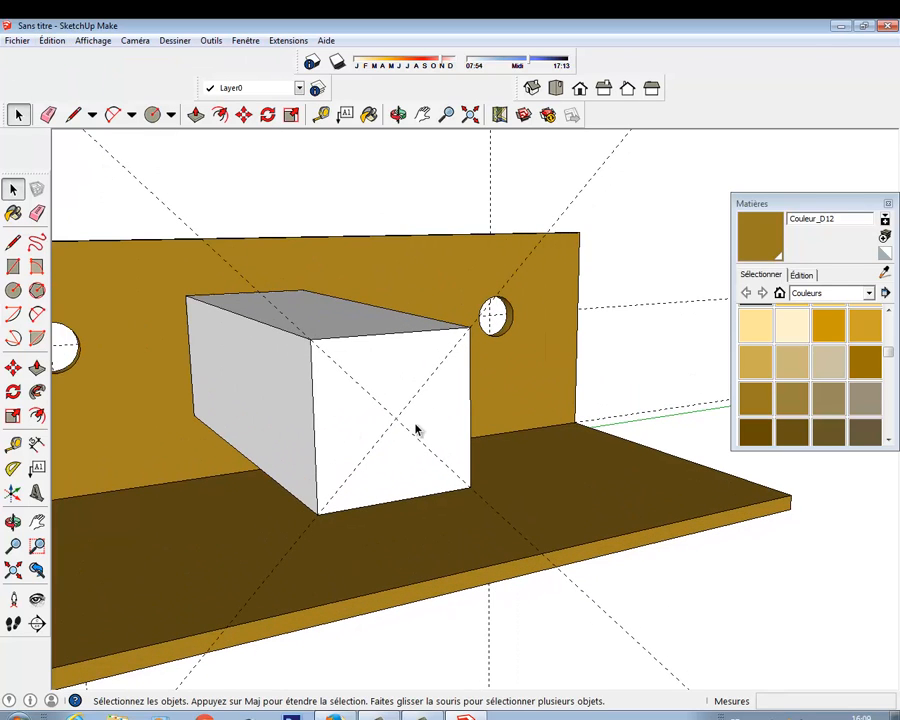
{"action": "left_click", "coordinate": [386, 372]}
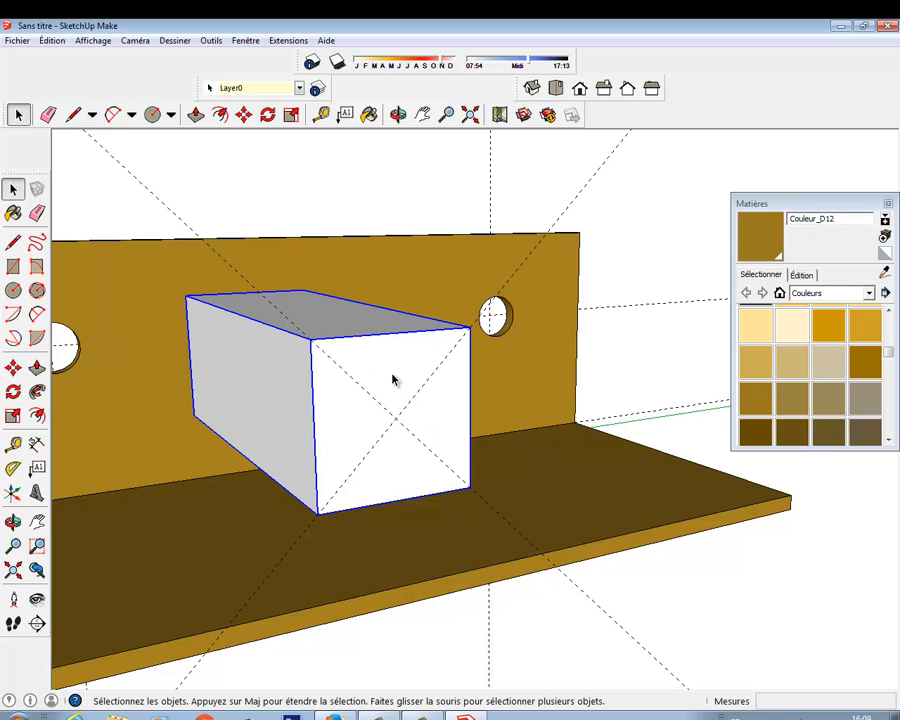
{"action": "double_click", "coordinate": [393, 379]}
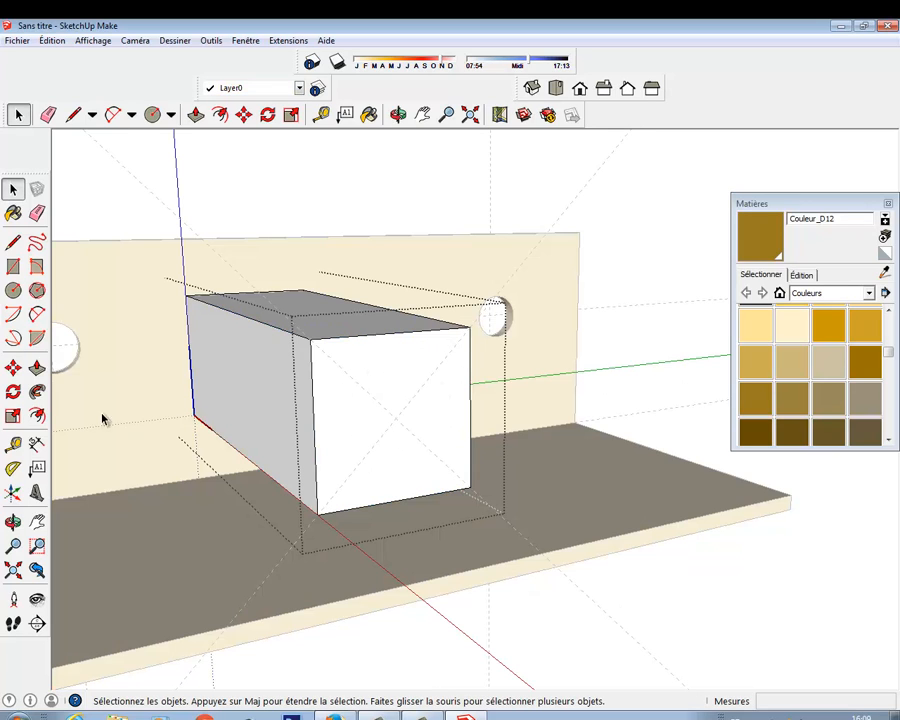
{"action": "left_click", "coordinate": [13, 290]}
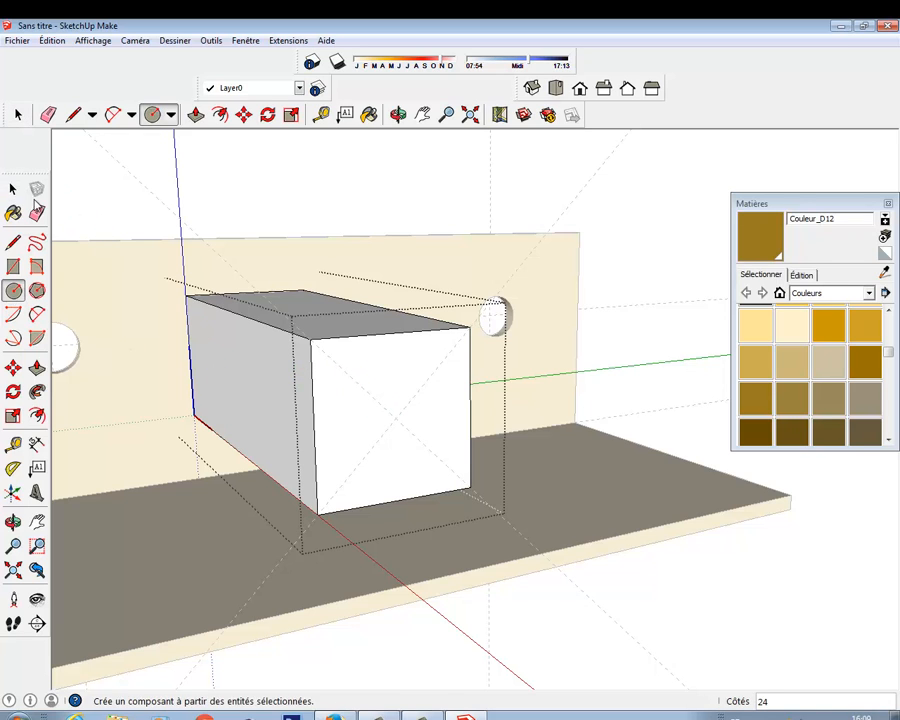
{"action": "left_click", "coordinate": [13, 189]}
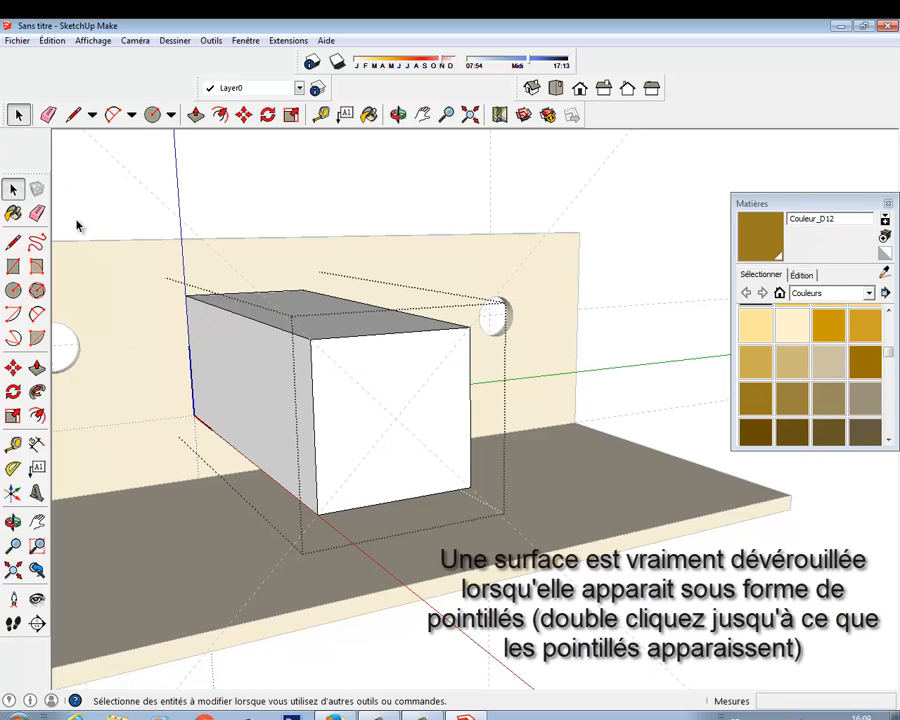
{"action": "left_click", "coordinate": [400, 375]}
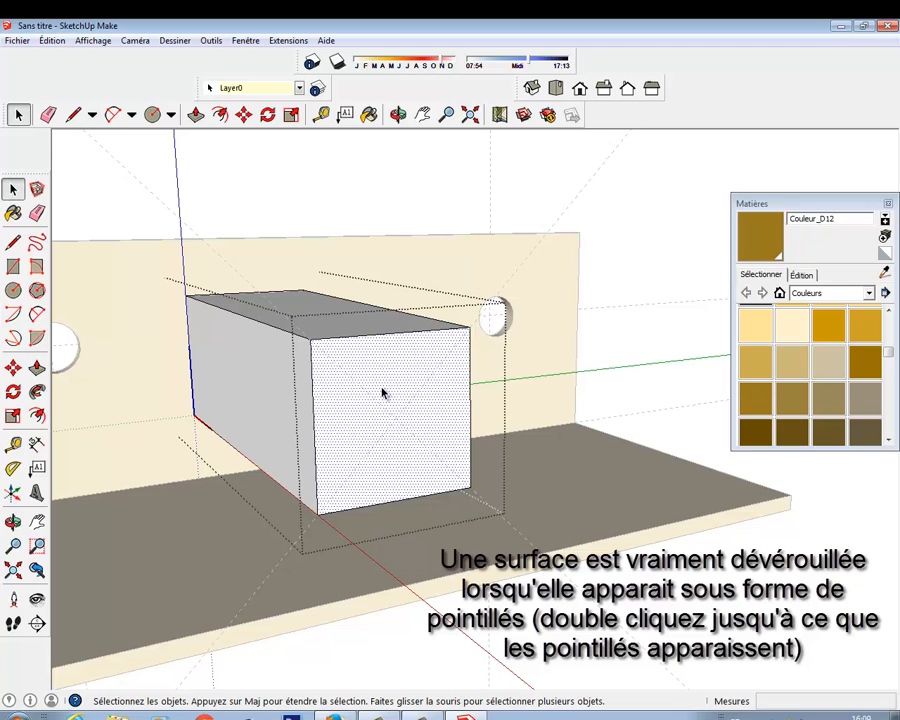
{"action": "key", "text": "a"}
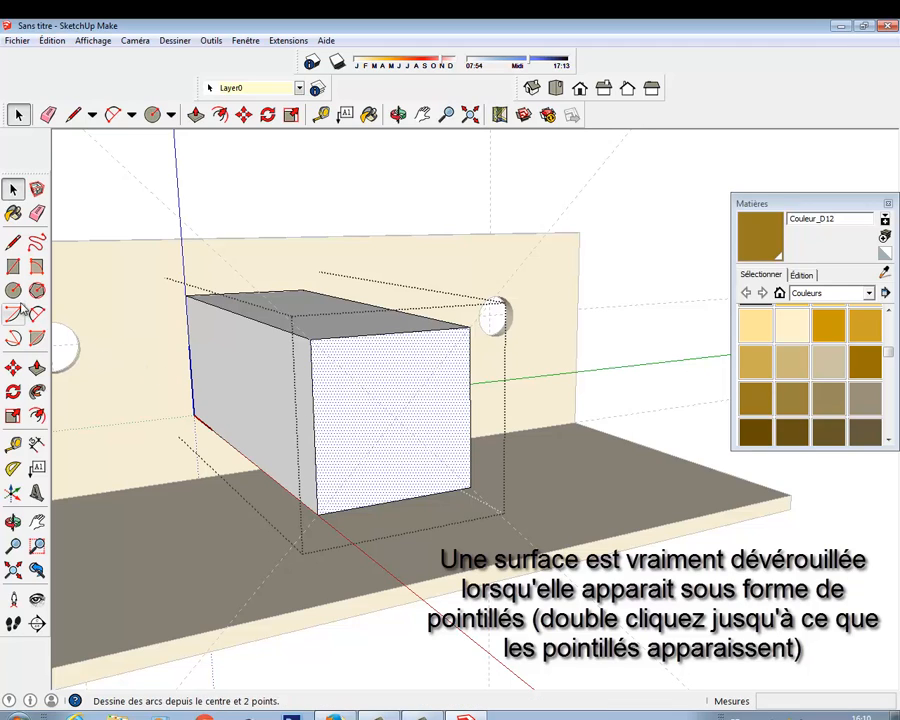
- Draw a circle of 5 mm radius on the block's front end face, centred on the guide intersection
{"action": "key", "text": "c"}
{"action": "left_click", "coordinate": [396, 418]}
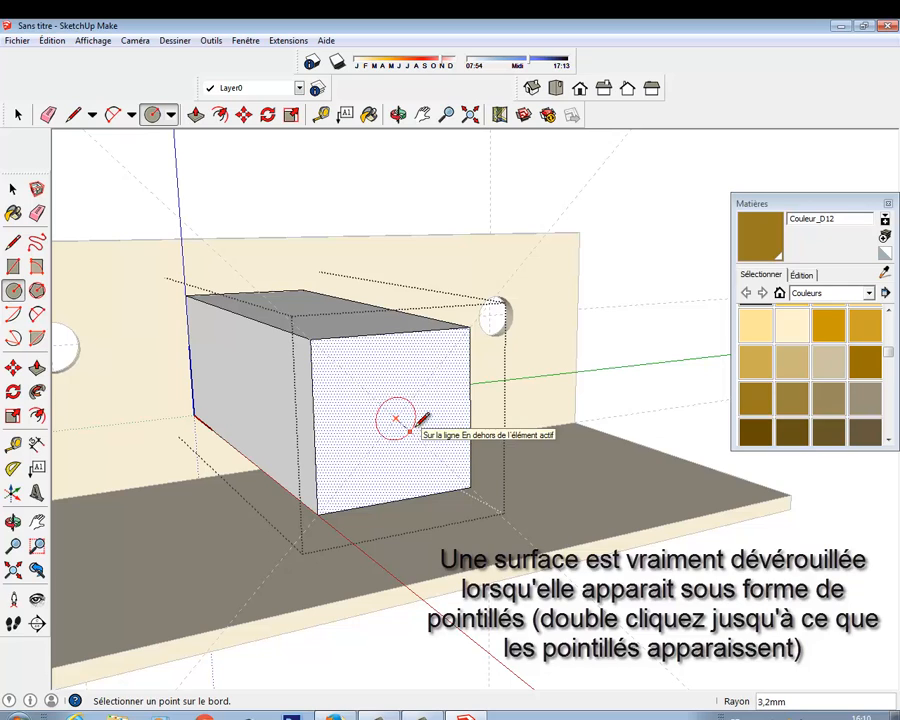
{"action": "left_click", "coordinate": [426, 421]}
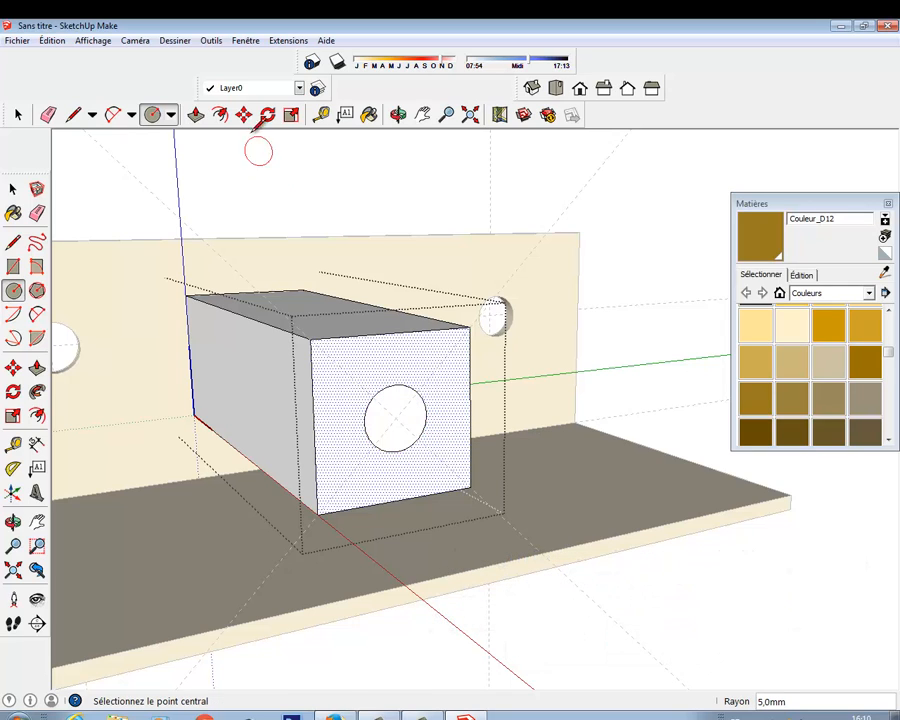
- Push/Pull the circle 72 mm into the block to bore a hole through its full length
{"action": "left_click", "coordinate": [196, 114]}
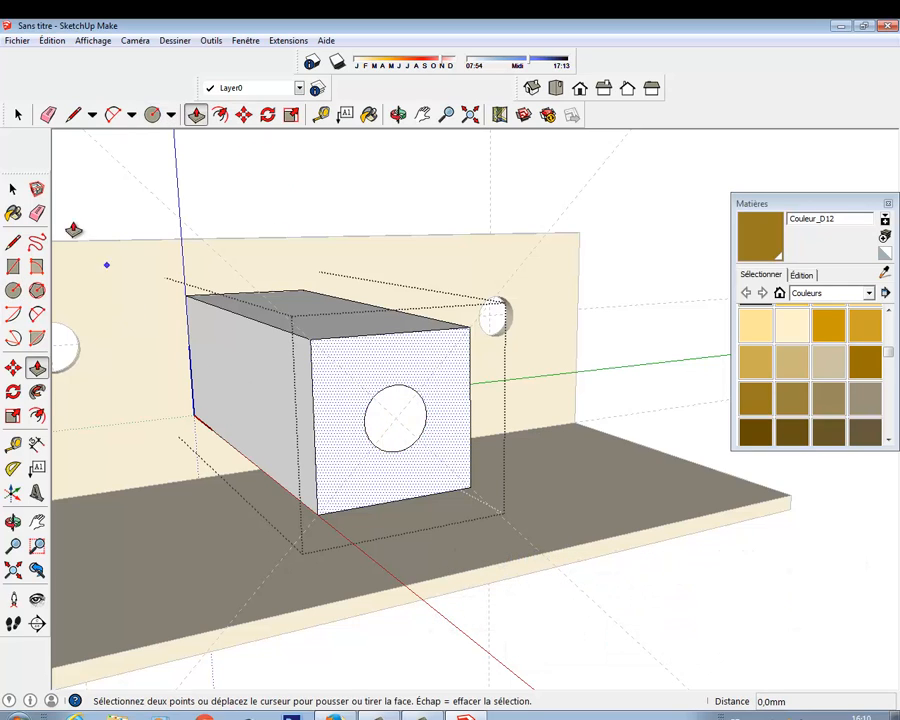
{"action": "left_click", "coordinate": [13, 188]}
{"action": "left_click", "coordinate": [393, 433]}
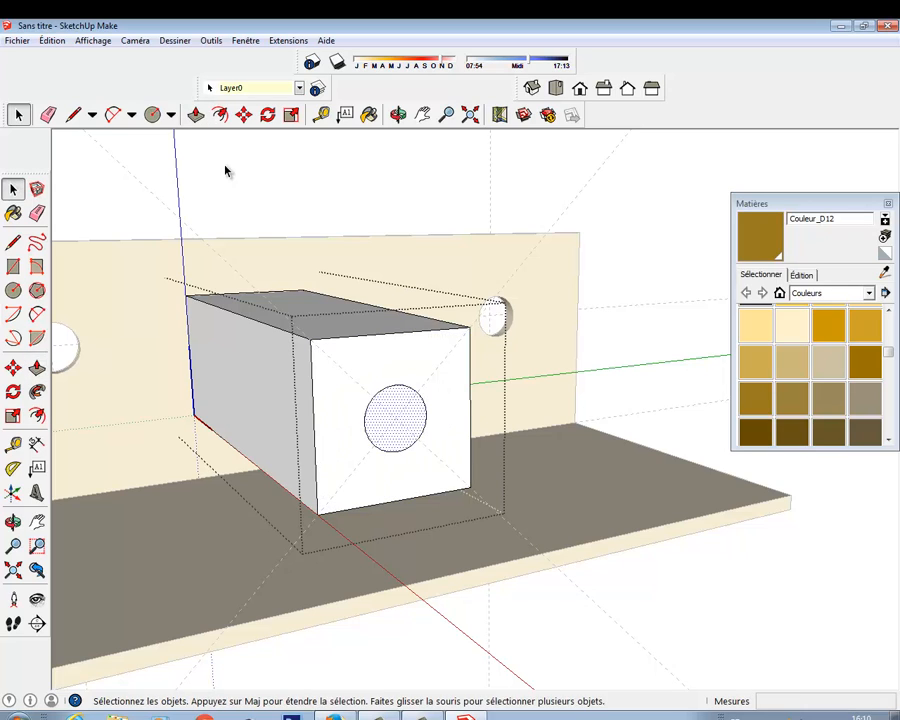
{"action": "left_click", "coordinate": [196, 114]}
{"action": "left_click", "coordinate": [396, 428]}
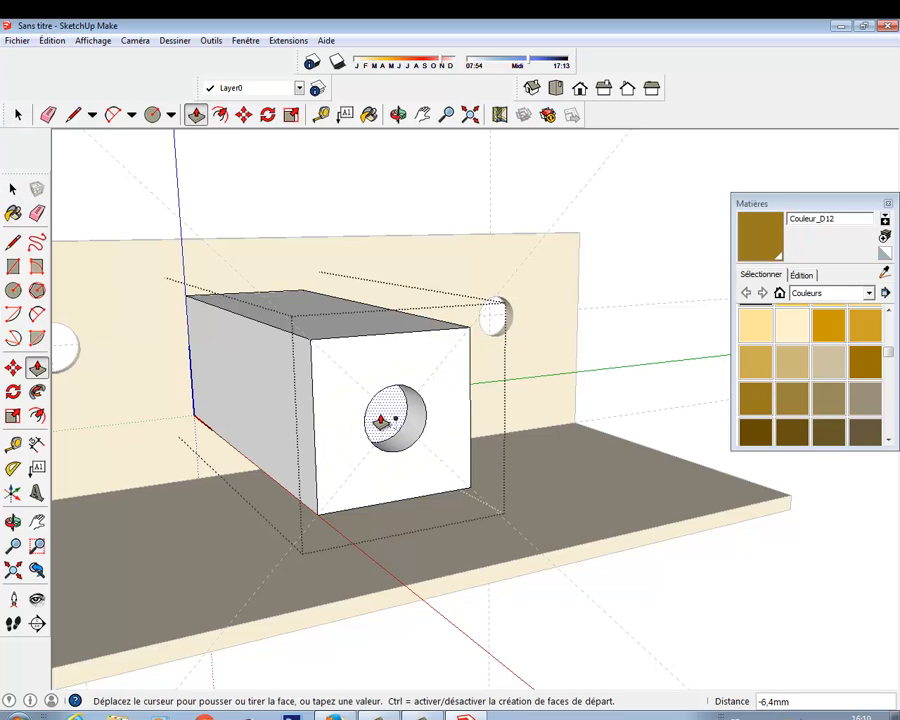
{"action": "left_click", "coordinate": [381, 421]}
{"action": "left_click", "coordinate": [381, 421]}
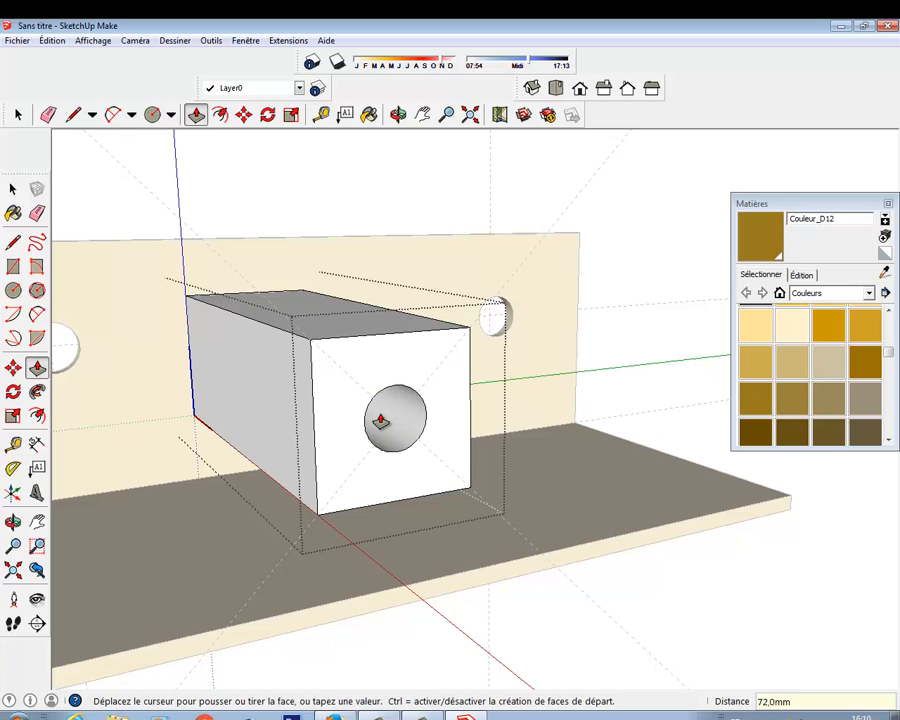
{"action": "mouse_move", "coordinate": [428, 416]}
{"action": "middle_mouse_down"}
{"action": "mouse_move", "coordinate": [458, 426]}
{"action": "mouse_move", "coordinate": [323, 368]}
{"action": "mouse_move", "coordinate": [362, 382]}
{"action": "mouse_move", "coordinate": [434, 436]}
{"action": "middle_mouse_up"}
{"action": "left_click", "coordinate": [434, 436]}
- Close the block component and return to editing the whole model
{"action": "left_click", "coordinate": [17, 114]}
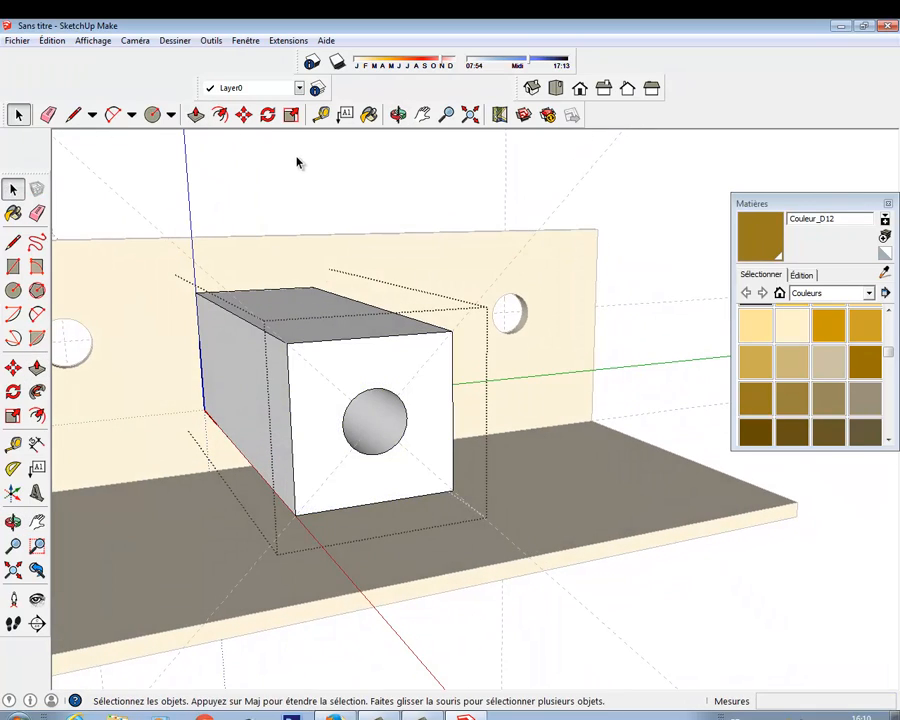
{"action": "middle_click_drag", "start_coordinate": [339, 171], "coordinate": [455, 415]}
{"action": "scroll", "coordinate": [450, 364], "scroll_direction": "down", "scroll_amount": 2}
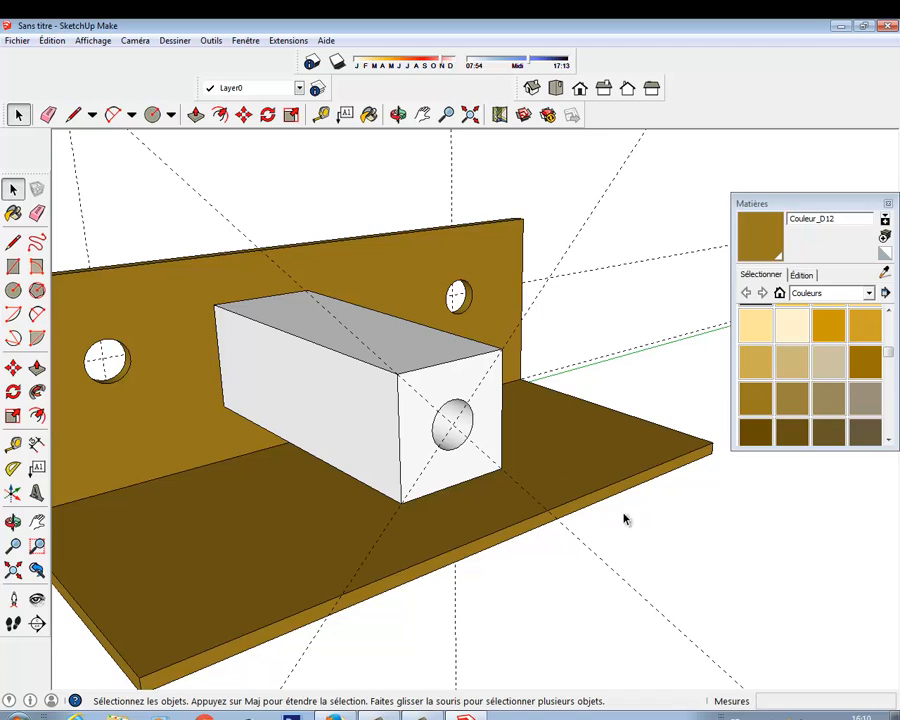
- Unhide all hidden objects to bring back the rod in front of the bored block
{"action": "left_click", "coordinate": [55, 44]}
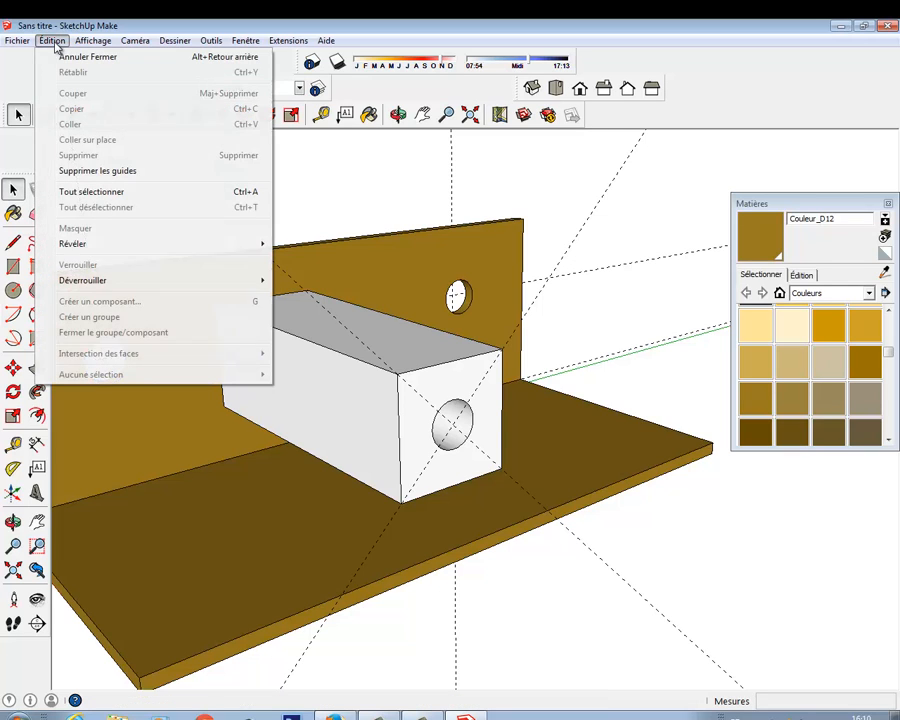
{"action": "mouse_move", "coordinate": [242, 248]}
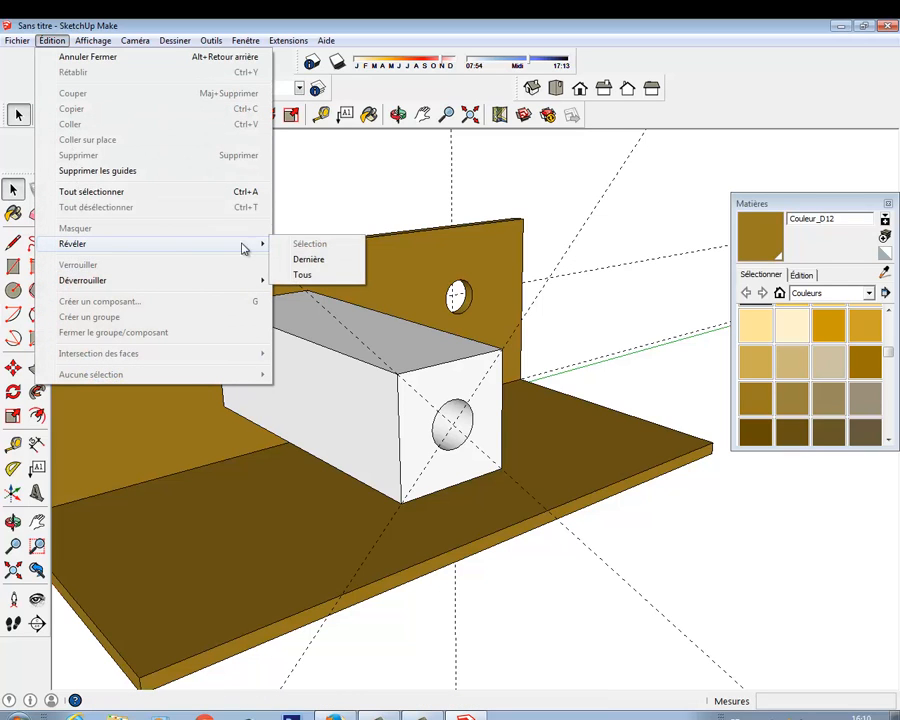
{"action": "left_click", "coordinate": [301, 275]}
{"action": "scroll", "coordinate": [455, 400], "scroll_direction": "down", "scroll_amount": 3}
{"action": "scroll", "coordinate": [451, 402], "scroll_direction": "down", "scroll_amount": 2}
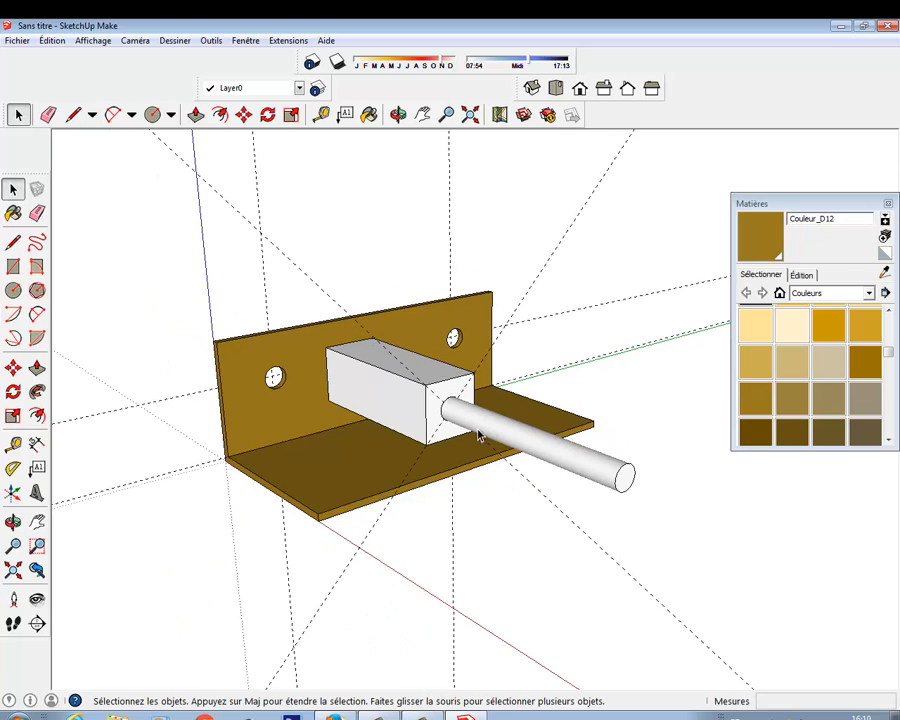
- Paint the axe rod component with the light blue-violet Couleur_I04
{"action": "left_click", "coordinate": [515, 427]}
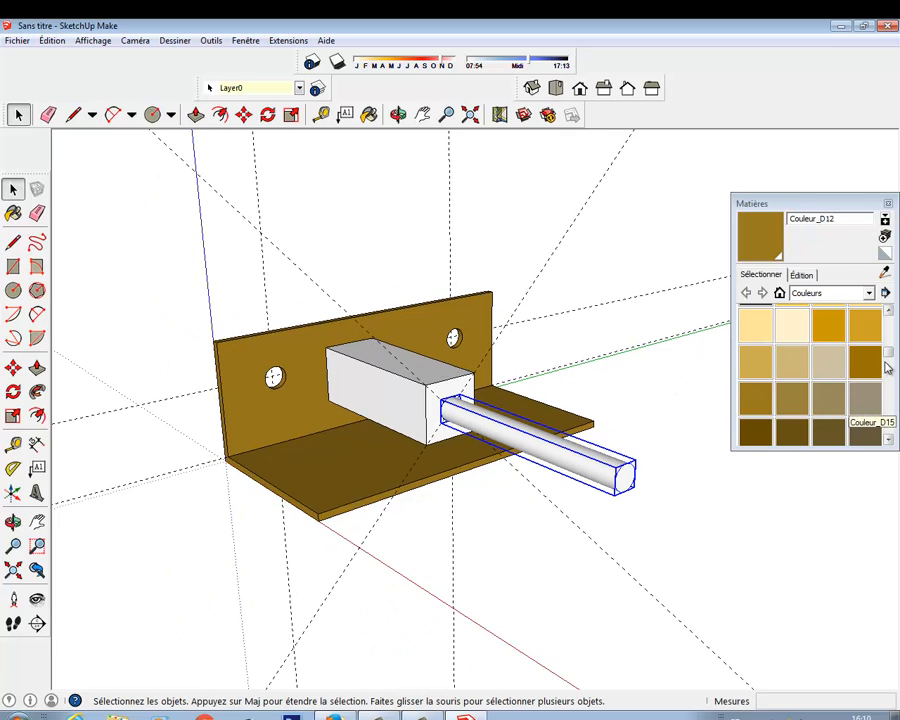
{"action": "left_click_drag", "start_coordinate": [889, 356], "coordinate": [888, 398]}
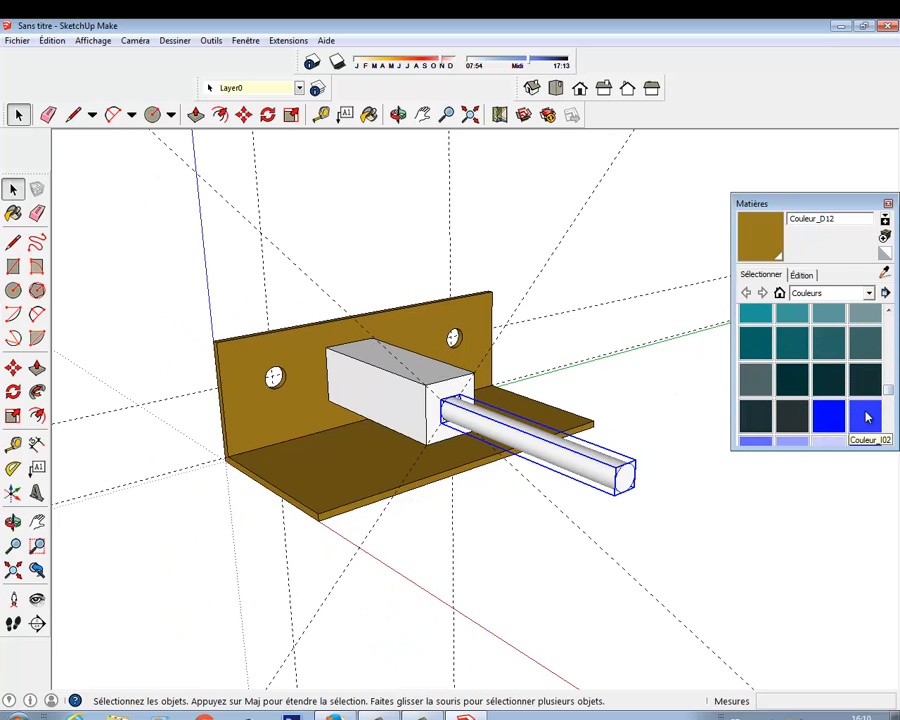
{"action": "left_click", "coordinate": [795, 442]}
{"action": "left_click", "coordinate": [610, 465]}
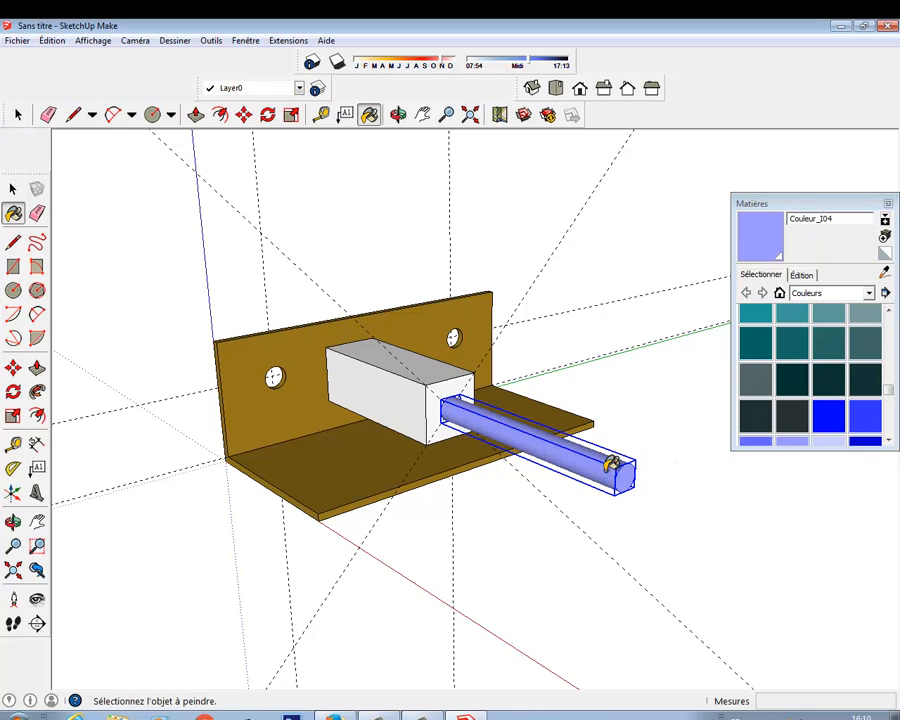
- Paint the bored block component with the teal Couleur_H12
{"action": "left_click", "coordinate": [14, 190]}
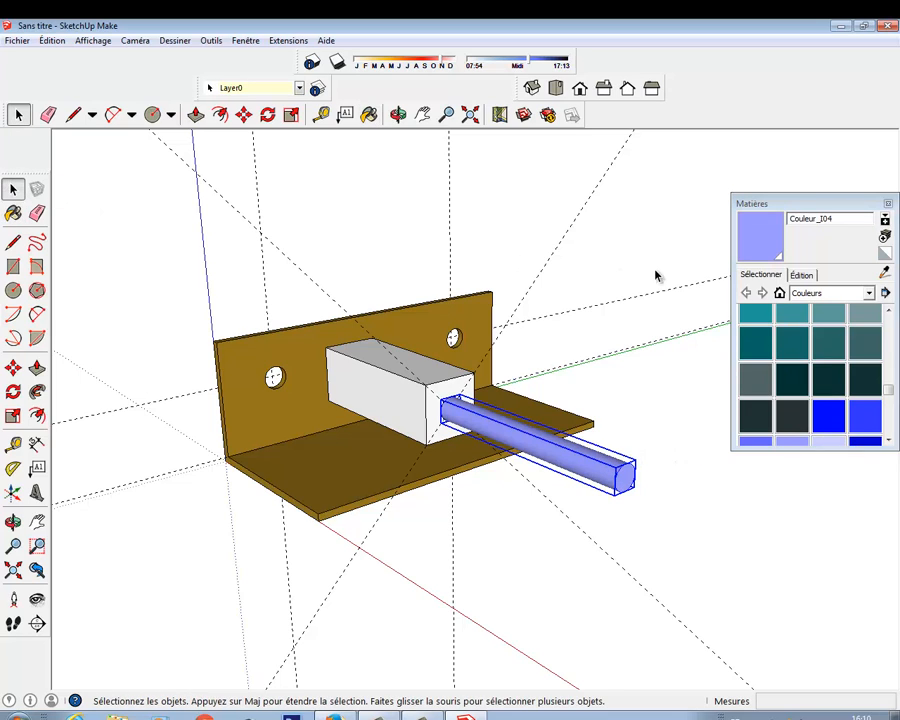
{"action": "left_click", "coordinate": [756, 314]}
{"action": "left_click", "coordinate": [415, 360]}
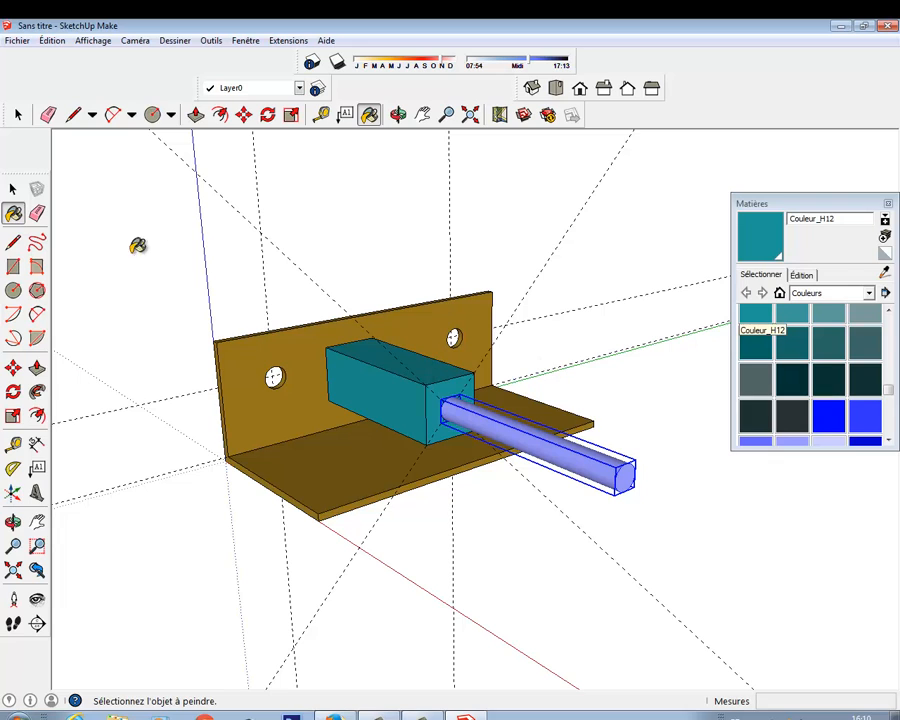
- Move the rod along its axis into the block's bore, leaving only a short end protruding from the front
{"action": "left_click", "coordinate": [13, 190]}
{"action": "left_click", "coordinate": [587, 500]}
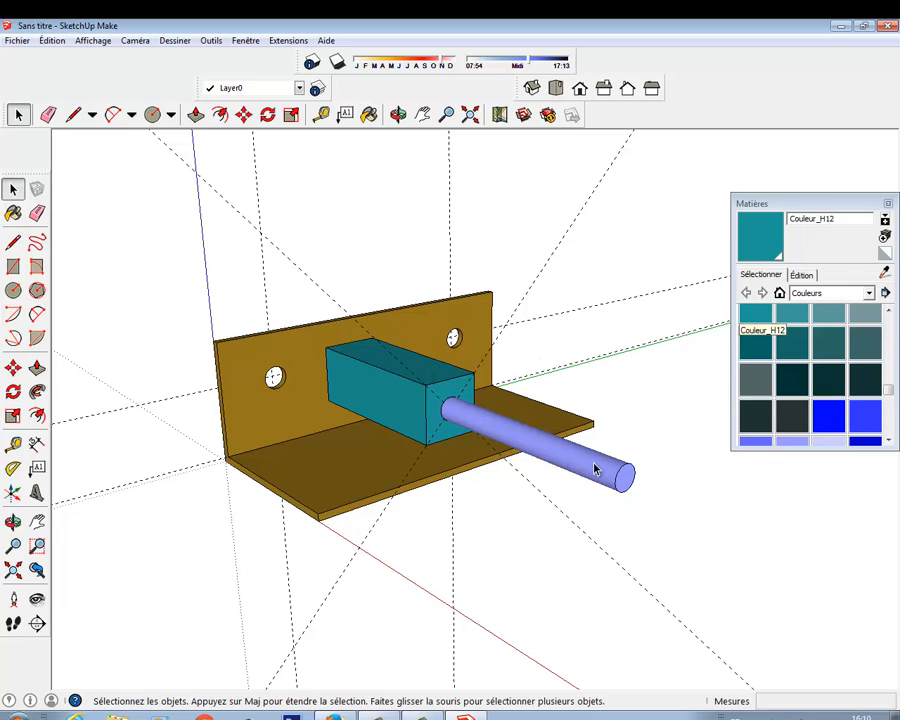
{"action": "scroll", "coordinate": [592, 464], "scroll_direction": "up", "scroll_amount": 2}
{"action": "left_click", "coordinate": [244, 115]}
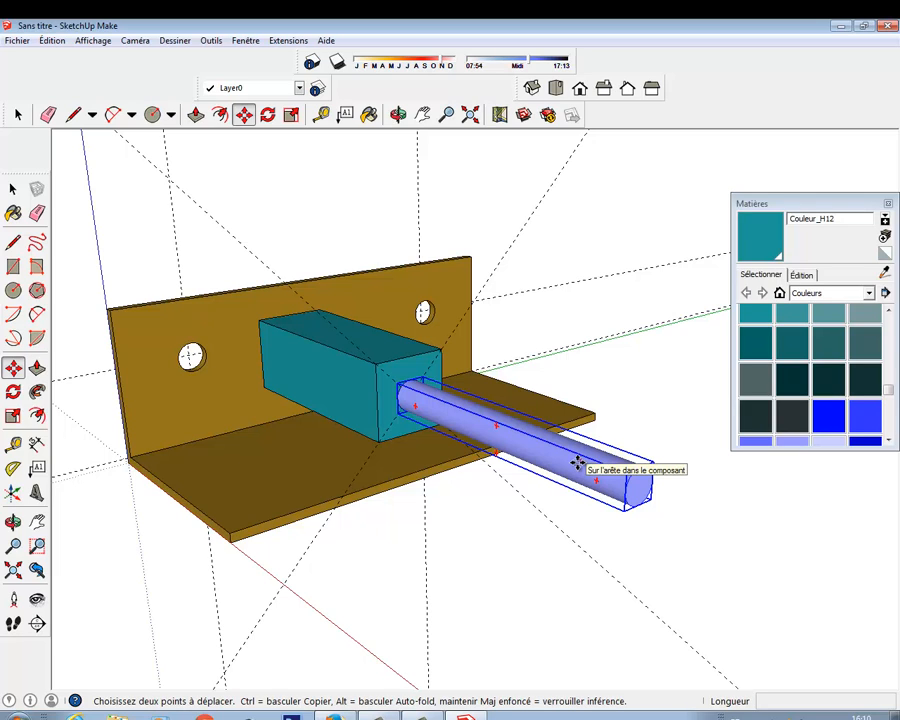
{"action": "left_click_drag", "start_coordinate": [577, 462], "coordinate": [417, 400]}
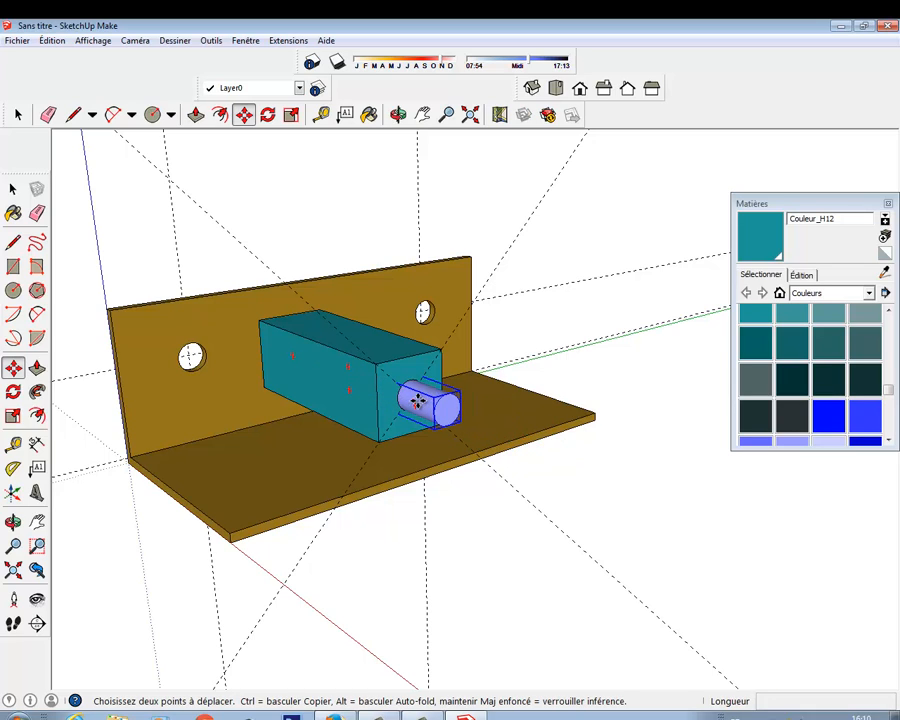
{"action": "left_click", "coordinate": [417, 400]}
- Combine the teal block and the rod into one group
{"action": "middle_click_drag", "start_coordinate": [410, 402], "coordinate": [442, 361]}
{"action": "scroll", "coordinate": [444, 358], "scroll_direction": "down", "scroll_amount": 5}
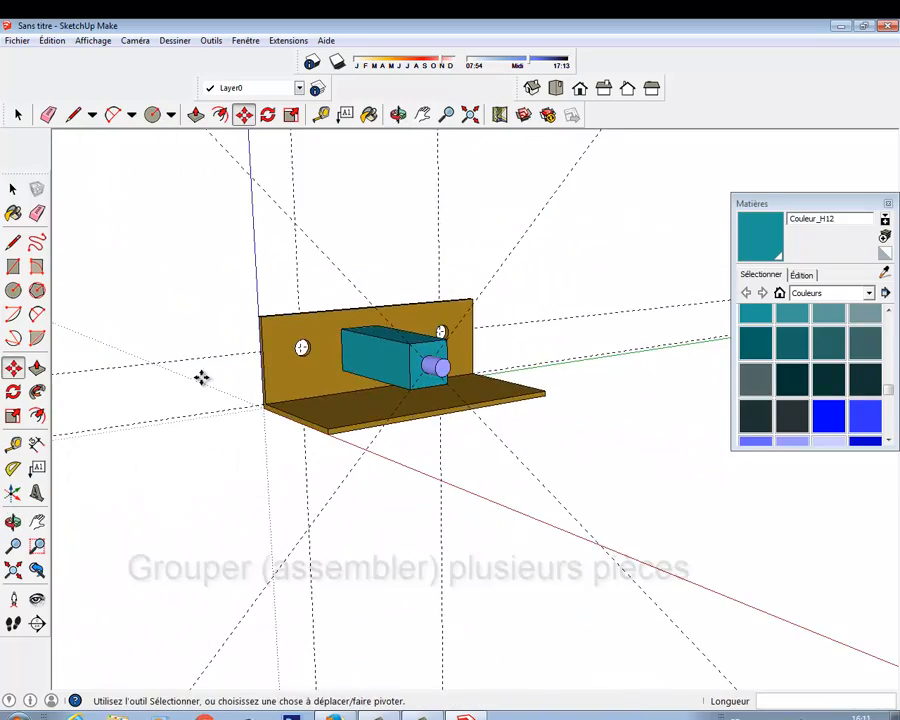
{"action": "middle_click_drag", "start_coordinate": [201, 377], "coordinate": [708, 377]}
{"action": "left_click_drag", "start_coordinate": [357, 405], "coordinate": [196, 416]}
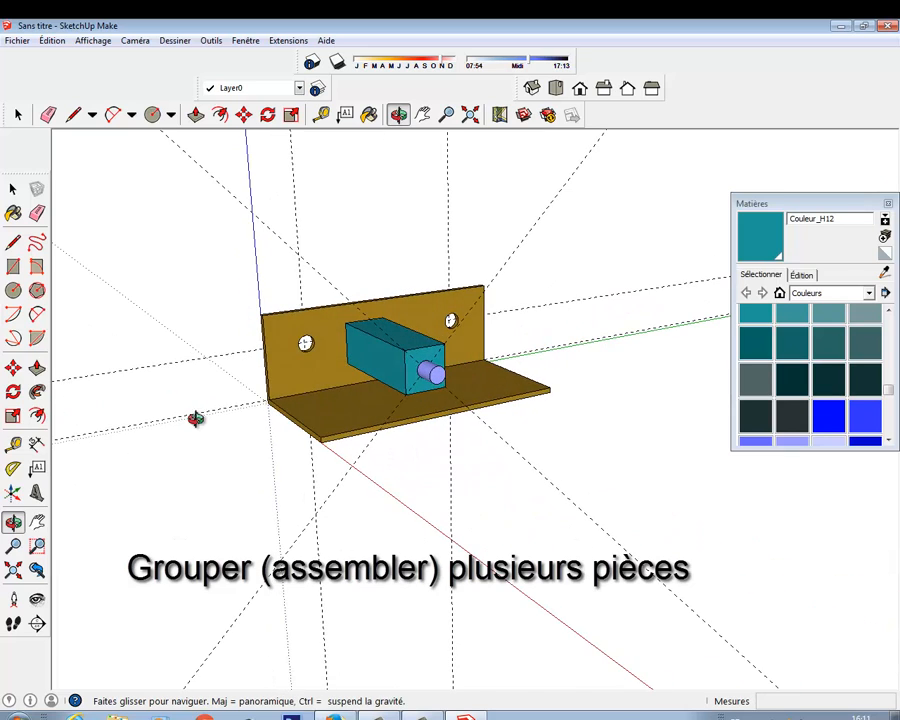
{"action": "key", "text": "m"}
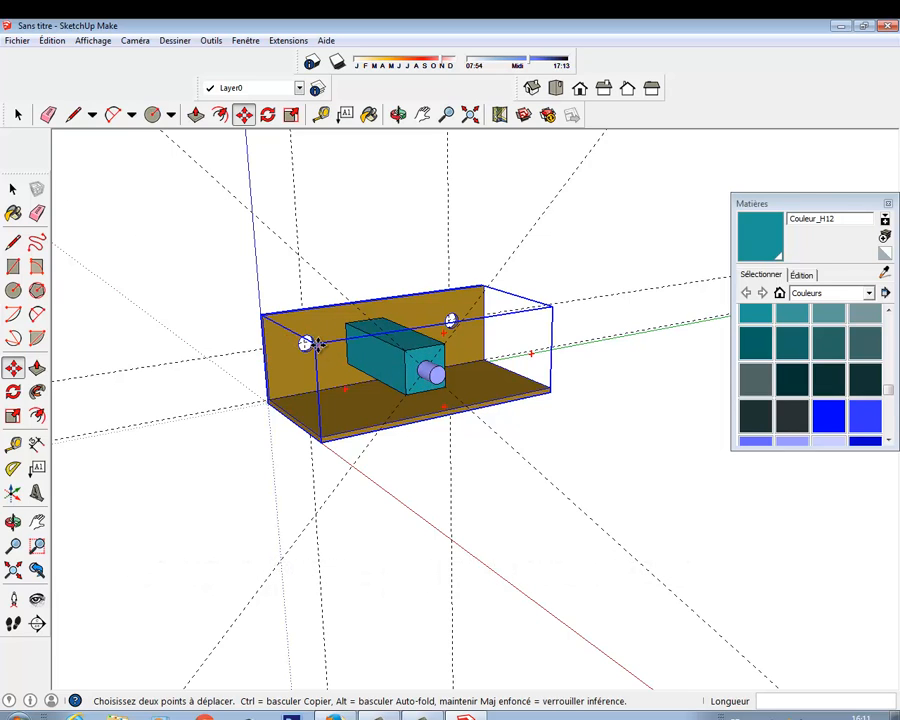
{"action": "left_click", "coordinate": [13, 189]}
{"action": "scroll", "coordinate": [403, 338], "scroll_direction": "up", "scroll_amount": 4}
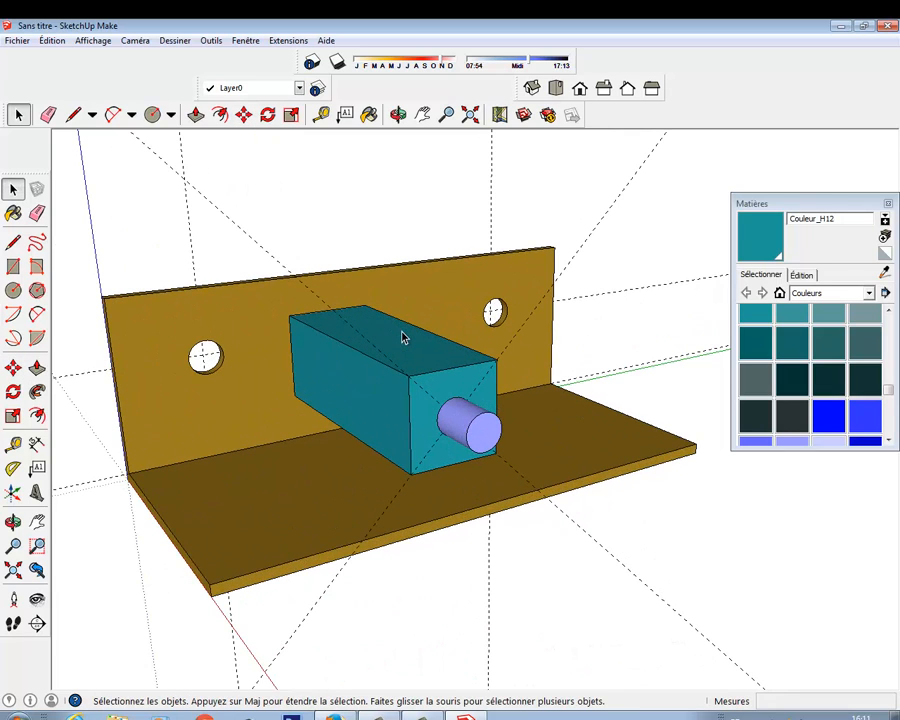
{"action": "left_click", "coordinate": [417, 335]}
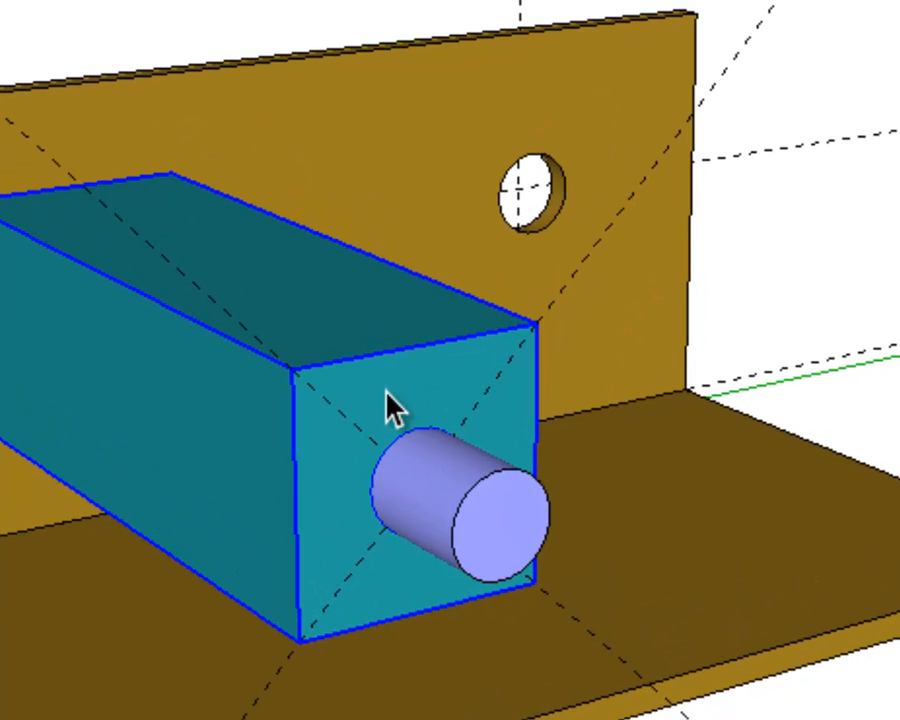
{"action": "left_click", "coordinate": [472, 524], "text": "shift"}
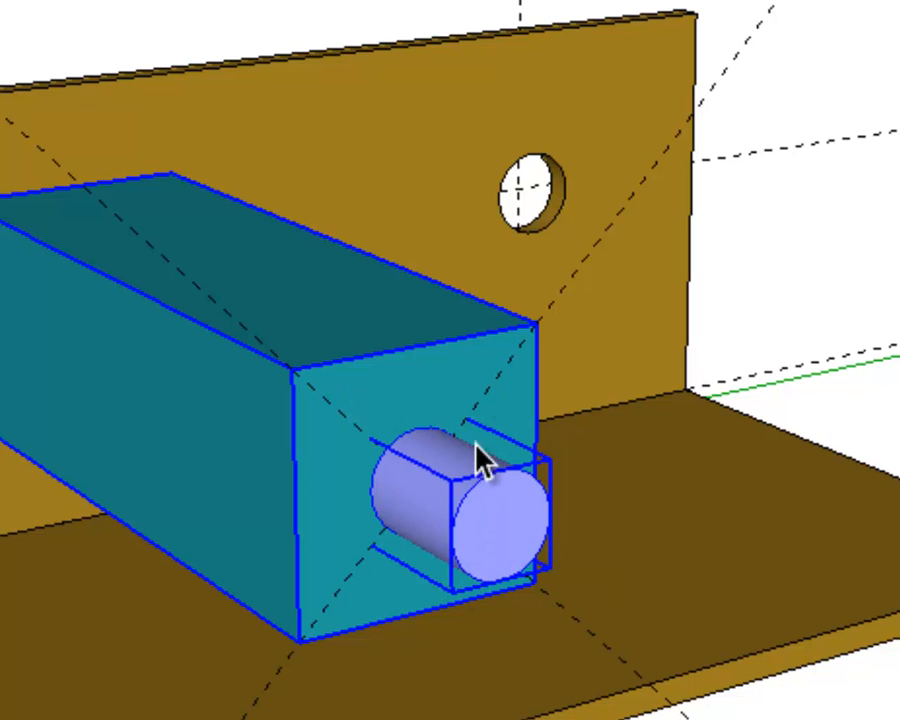
{"action": "right_click", "coordinate": [482, 530]}
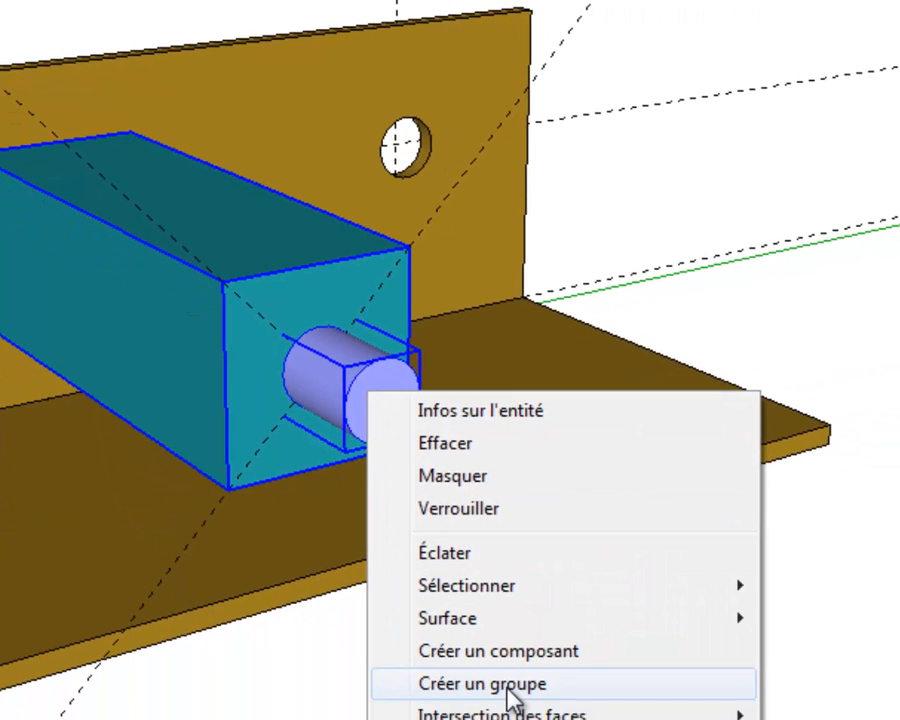
{"action": "left_click", "coordinate": [457, 688]}
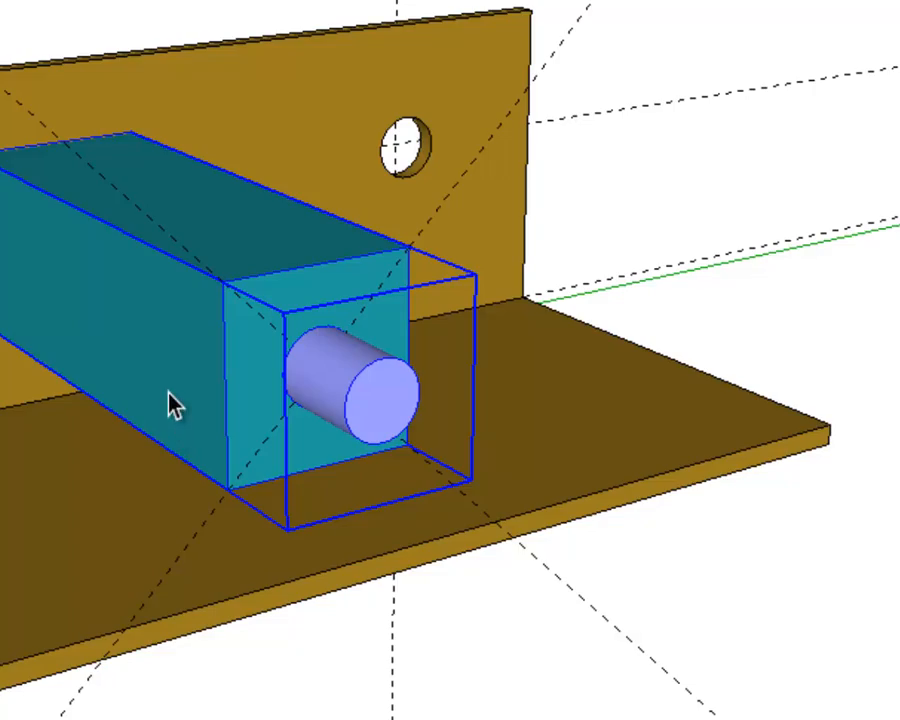
- Move the group about 37.9 mm sideways and adjust it vertically to line the rod up with the support's hole nearest the blue axis
{"action": "mouse_move", "coordinate": [44, 348]}
{"action": "middle_mouse_down"}
{"action": "mouse_move", "coordinate": [237, 388]}
{"action": "mouse_move", "coordinate": [628, 362]}
{"action": "mouse_move", "coordinate": [273, 511]}
{"action": "mouse_move", "coordinate": [512, 450]}
{"action": "mouse_move", "coordinate": [530, 463]}
{"action": "middle_mouse_up"}
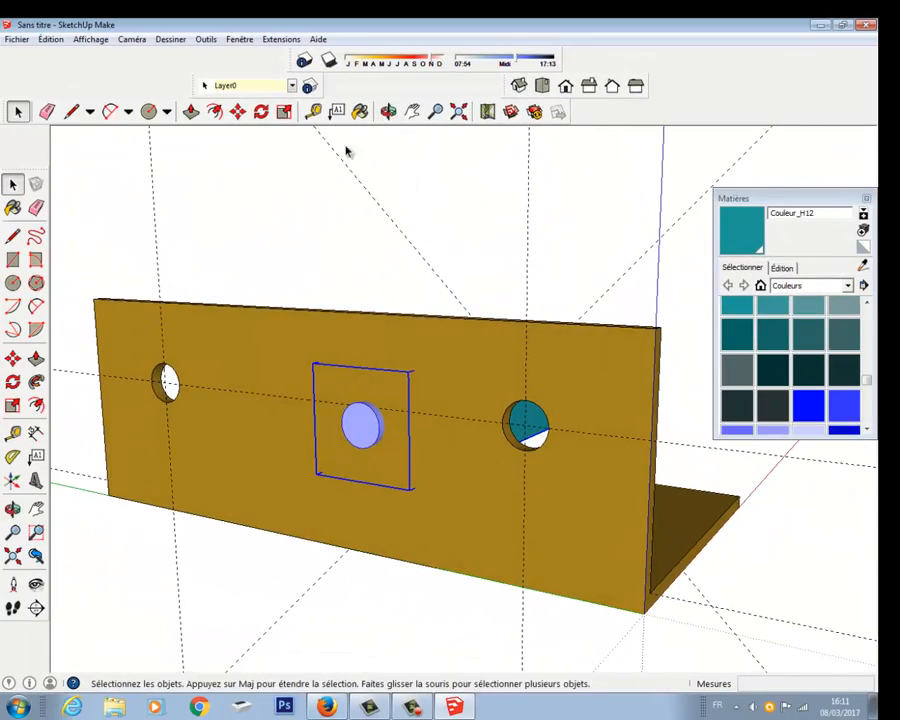
{"action": "left_click", "coordinate": [237, 111]}
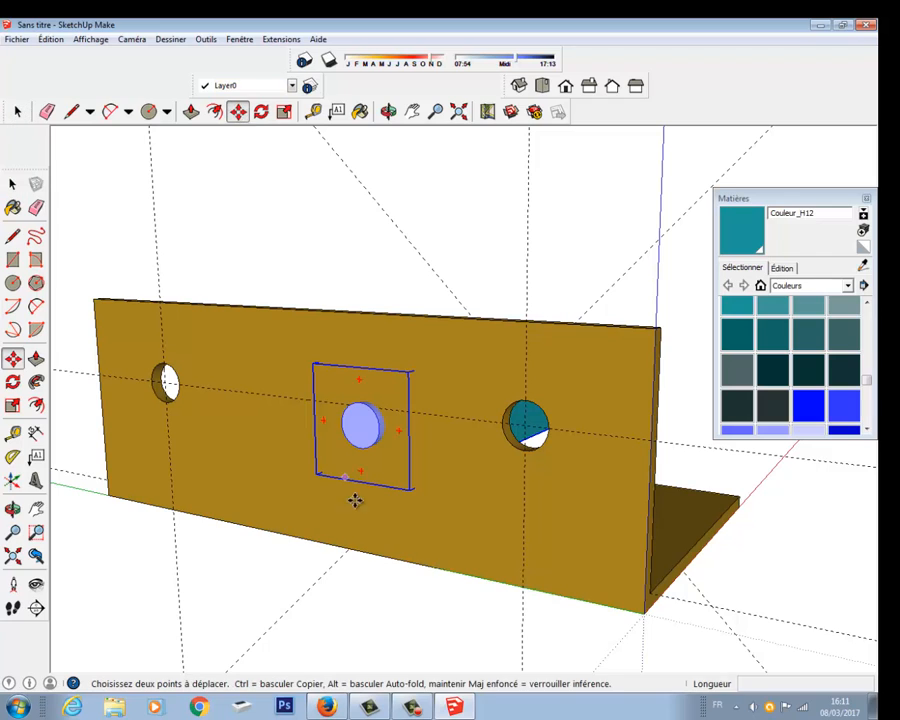
{"action": "left_click", "coordinate": [362, 426]}
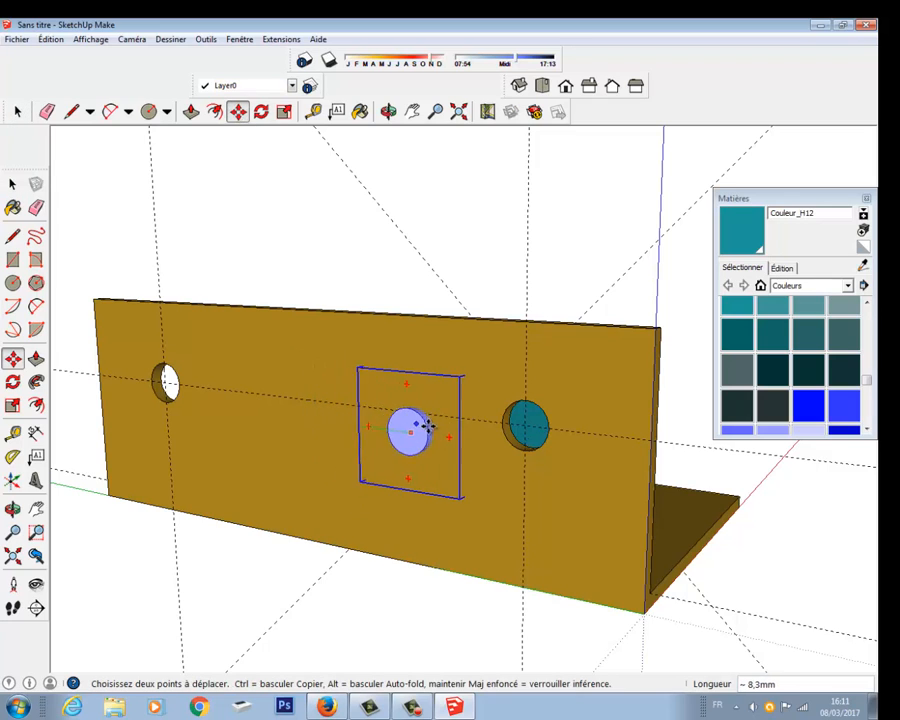
{"action": "left_click", "coordinate": [522, 437]}
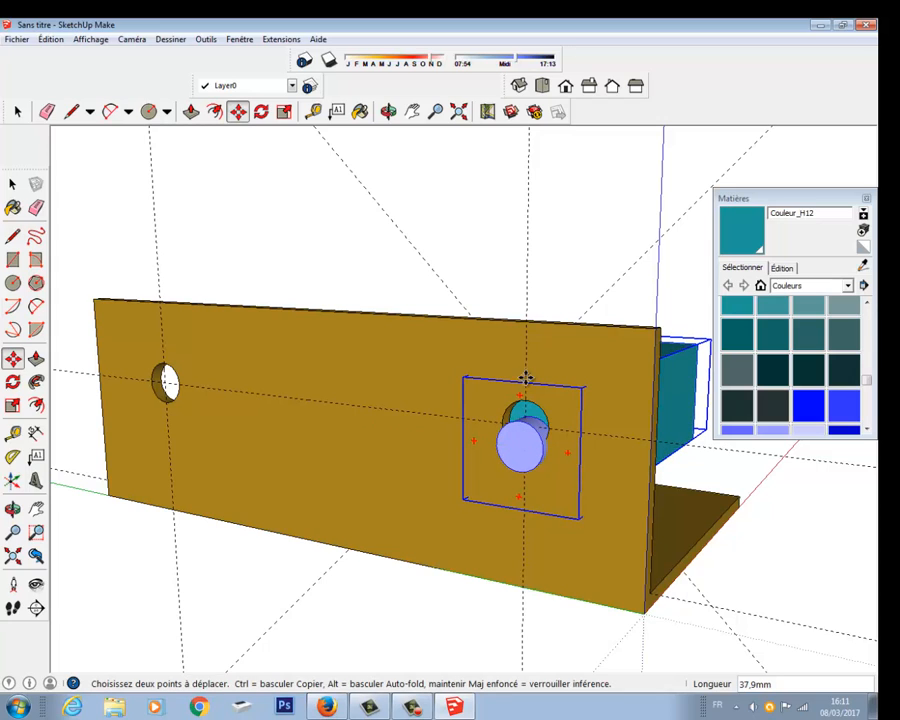
{"action": "left_click", "coordinate": [515, 448]}
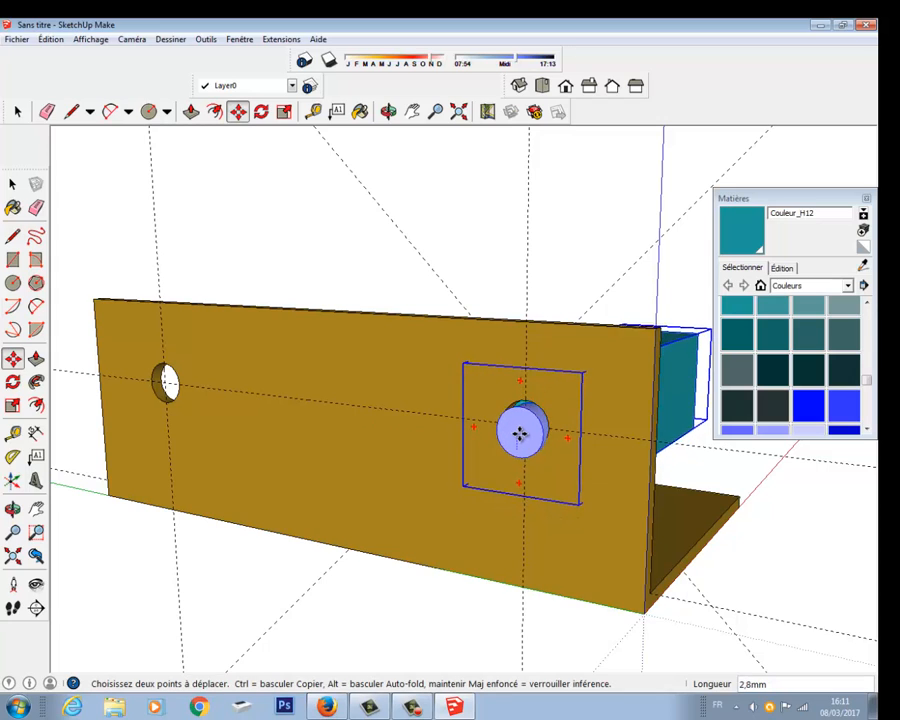
{"action": "scroll", "coordinate": [518, 432], "scroll_direction": "up", "scroll_amount": 5}
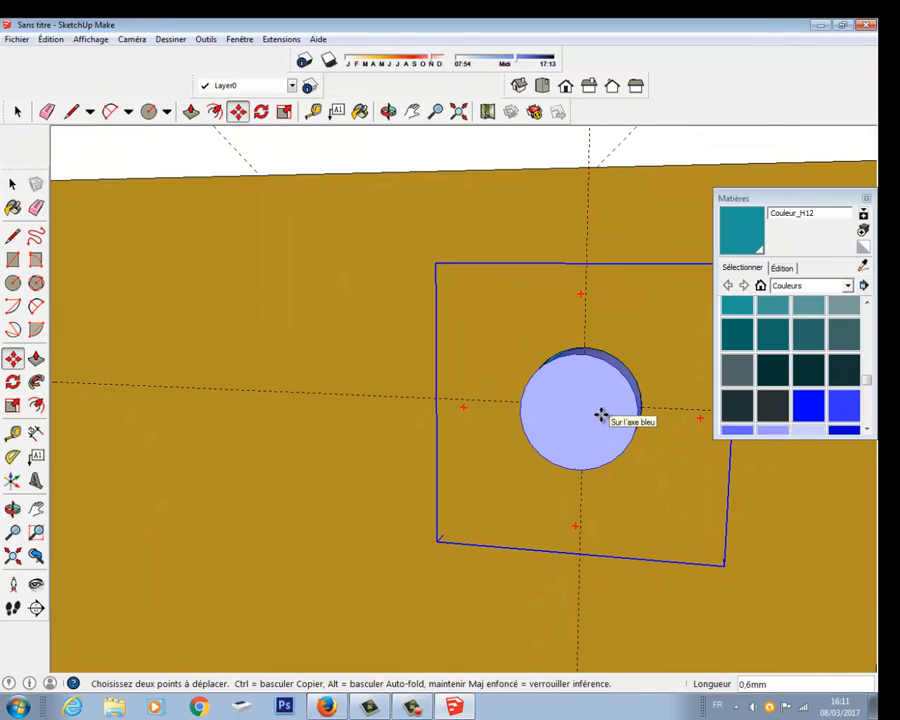
{"action": "left_click", "coordinate": [600, 414]}
- Rotate the block and rod group about the centre of the rod's front face until the block is slightly tilted
{"action": "scroll", "coordinate": [600, 414], "scroll_direction": "down", "scroll_amount": 6}
{"action": "middle_click_drag", "start_coordinate": [658, 482], "coordinate": [100, 330]}
{"action": "middle_click_drag", "start_coordinate": [492, 376], "coordinate": [83, 283]}
{"action": "left_click", "coordinate": [13, 183]}
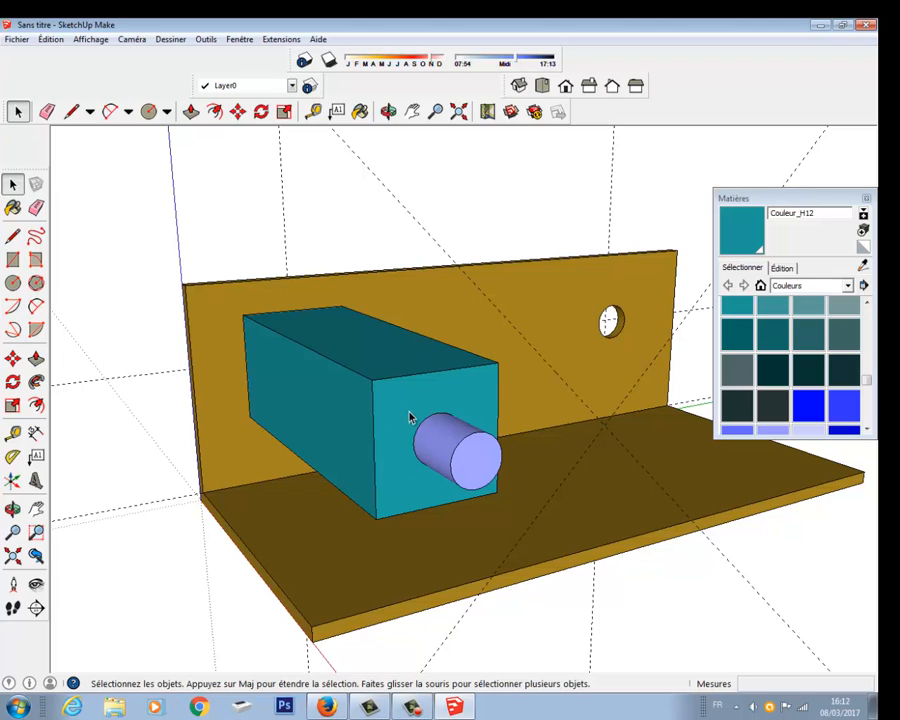
{"action": "left_click", "coordinate": [261, 112]}
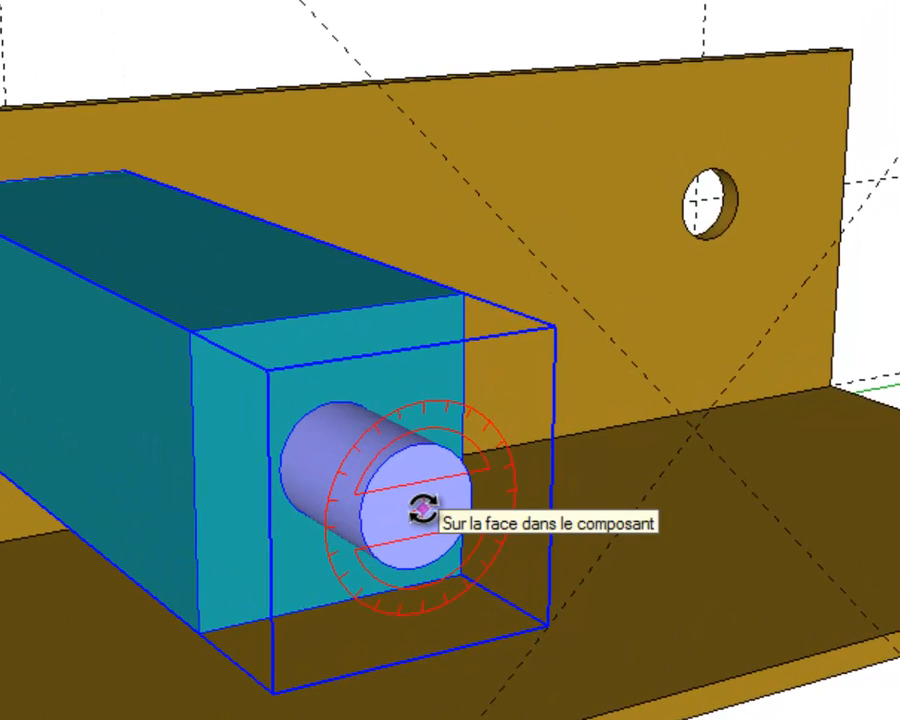
{"action": "left_click", "coordinate": [422, 509]}
{"action": "scroll", "coordinate": [458, 480], "scroll_direction": "up", "scroll_amount": 5}
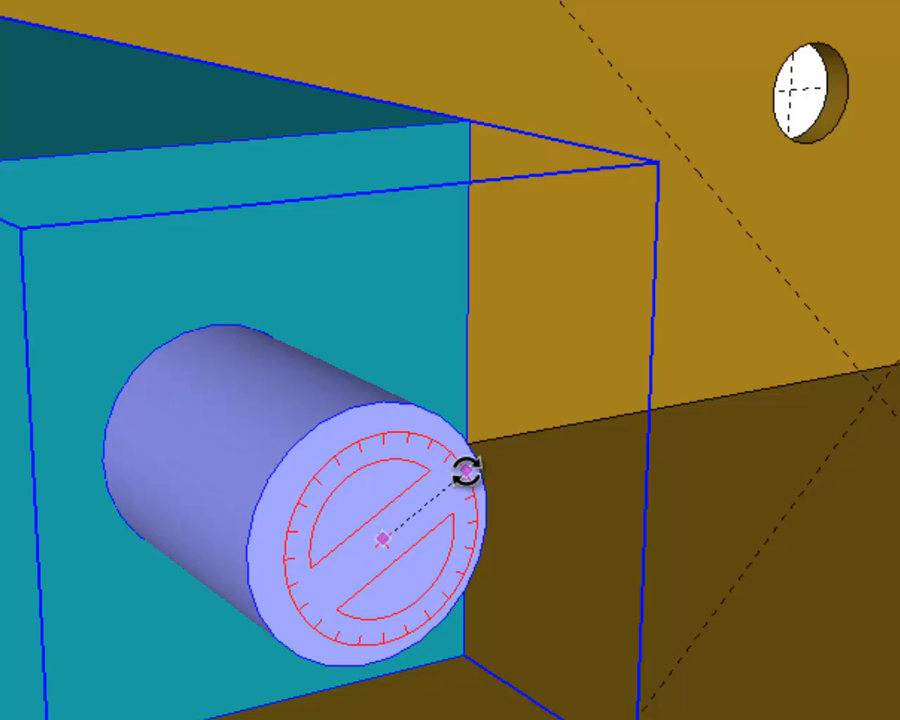
{"action": "left_click", "coordinate": [470, 462]}
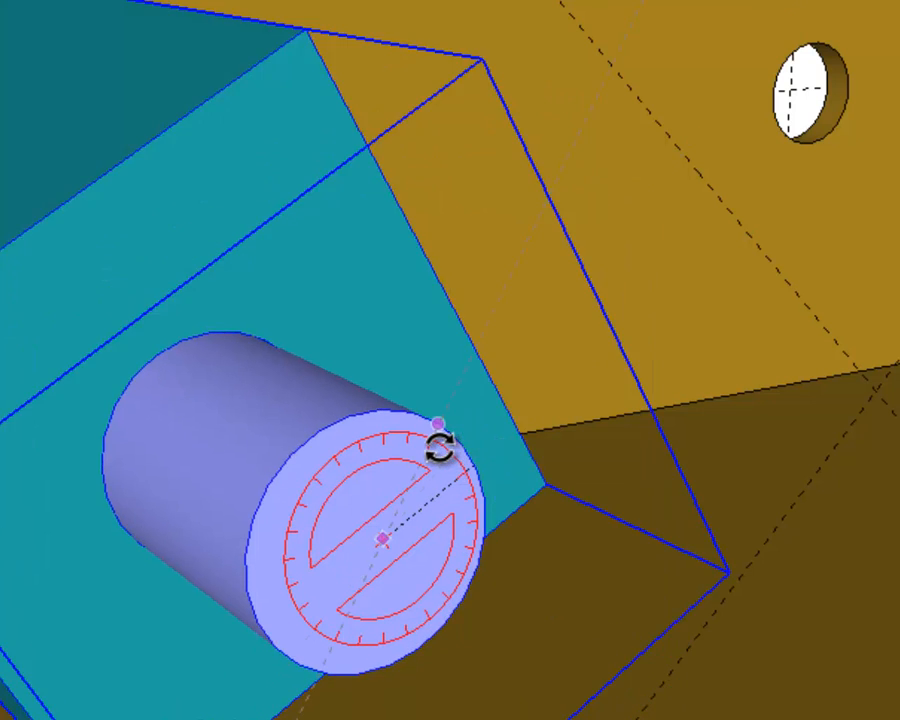
{"action": "scroll", "coordinate": [436, 444], "scroll_direction": "down", "scroll_amount": 6}
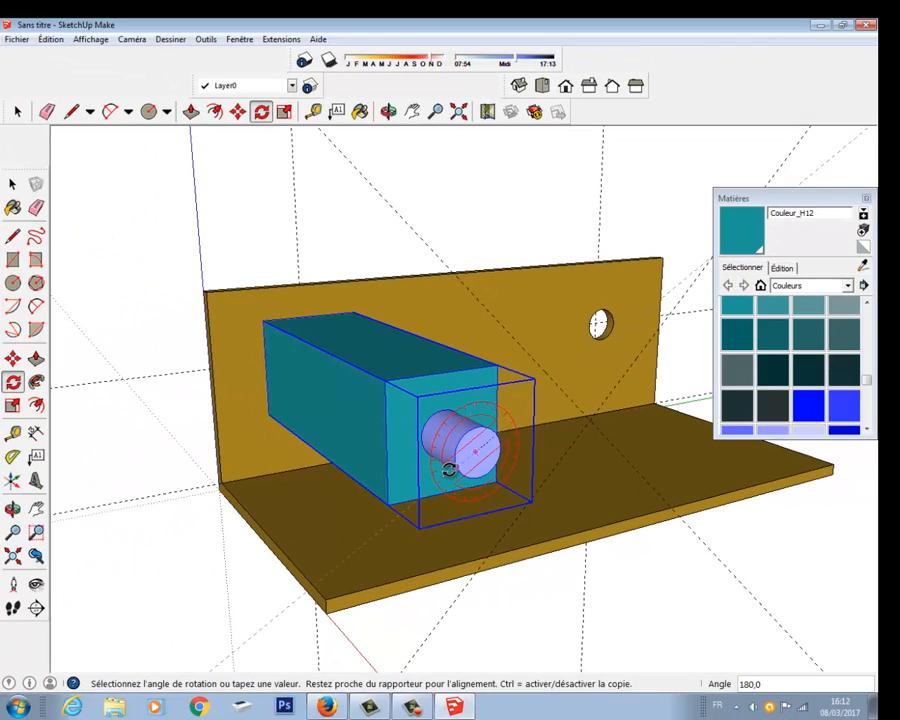
{"action": "left_click", "coordinate": [434, 386]}
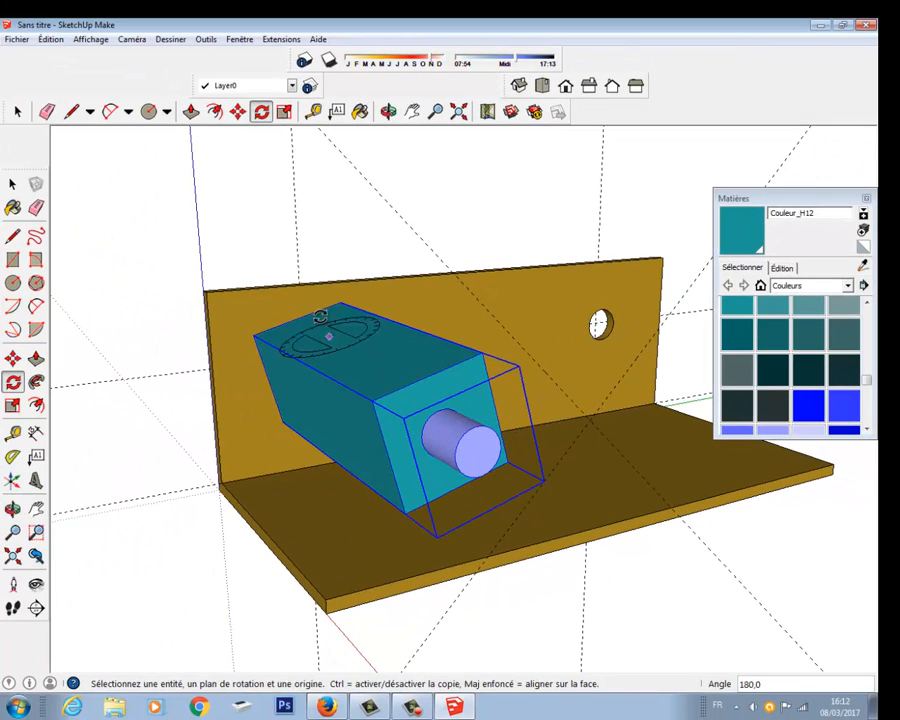
- Open the group and the block component inside it for editing, and select the block's top face
{"action": "left_click", "coordinate": [12, 184]}
{"action": "left_click", "coordinate": [352, 345]}
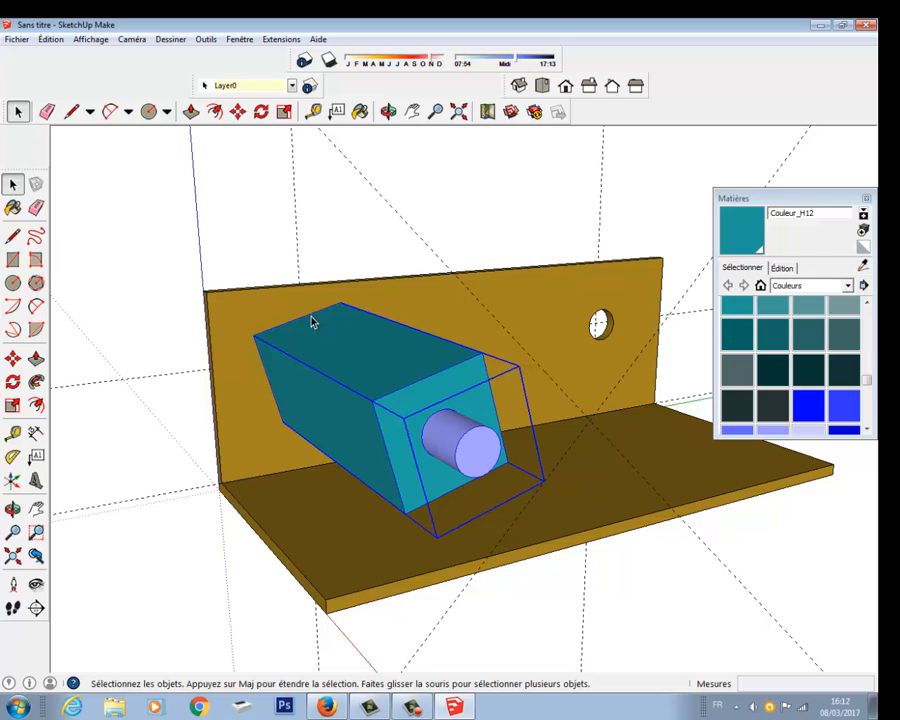
{"action": "double_click", "coordinate": [405, 376]}
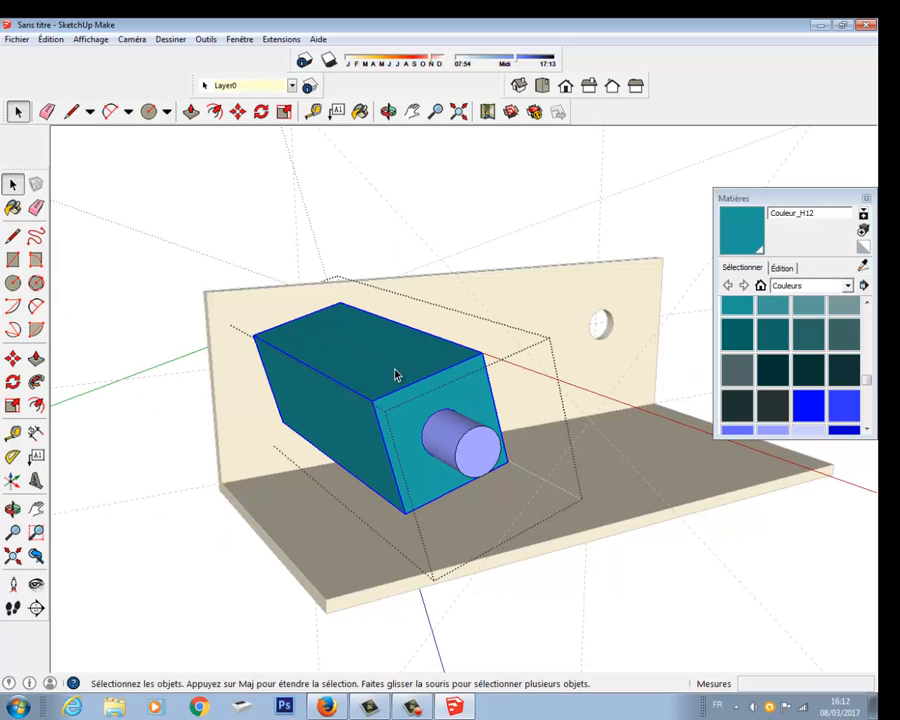
{"action": "double_click", "coordinate": [395, 375]}
{"action": "triple_click", "coordinate": [370, 364]}
{"action": "middle_click_drag", "start_coordinate": [370, 364], "coordinate": [448, 468]}
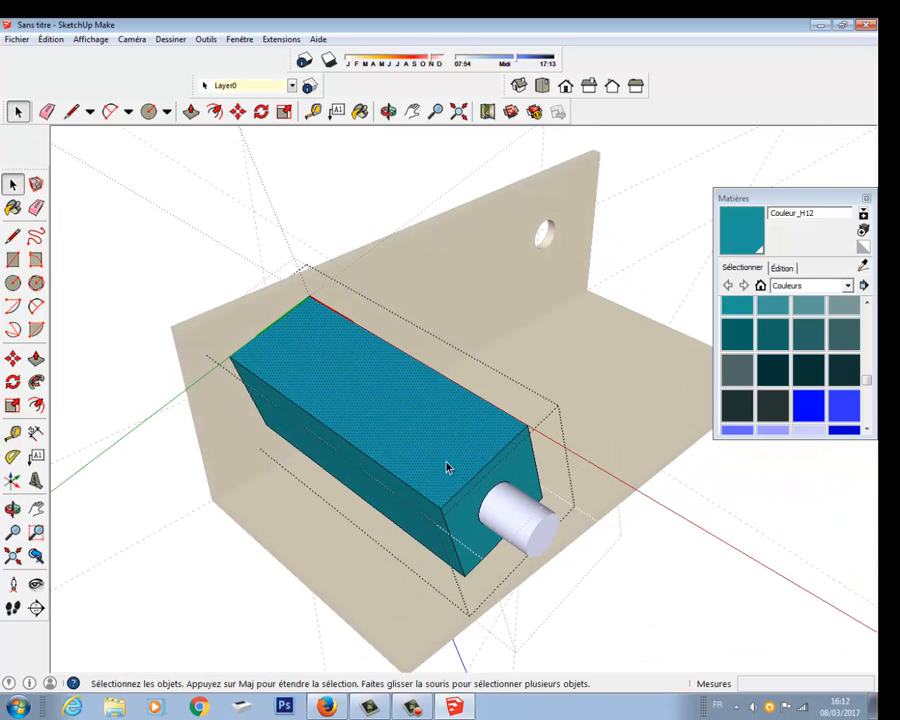
- Draw a rectangle about 5.9 × 72 mm along the middle of the block's top face, spanning its full length
{"action": "left_click", "coordinate": [13, 259]}
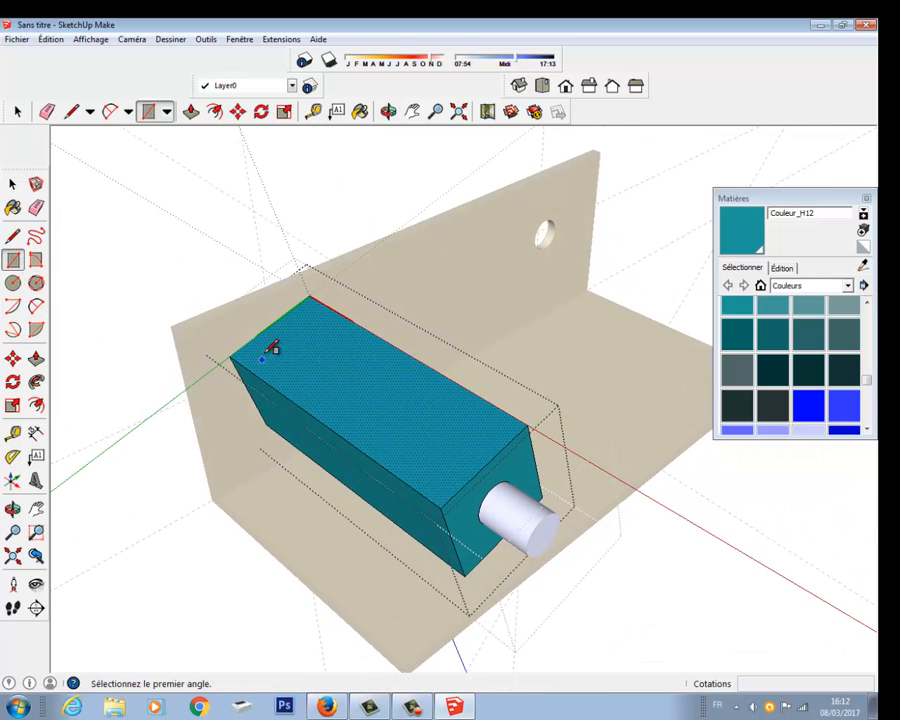
{"action": "left_click", "coordinate": [494, 456]}
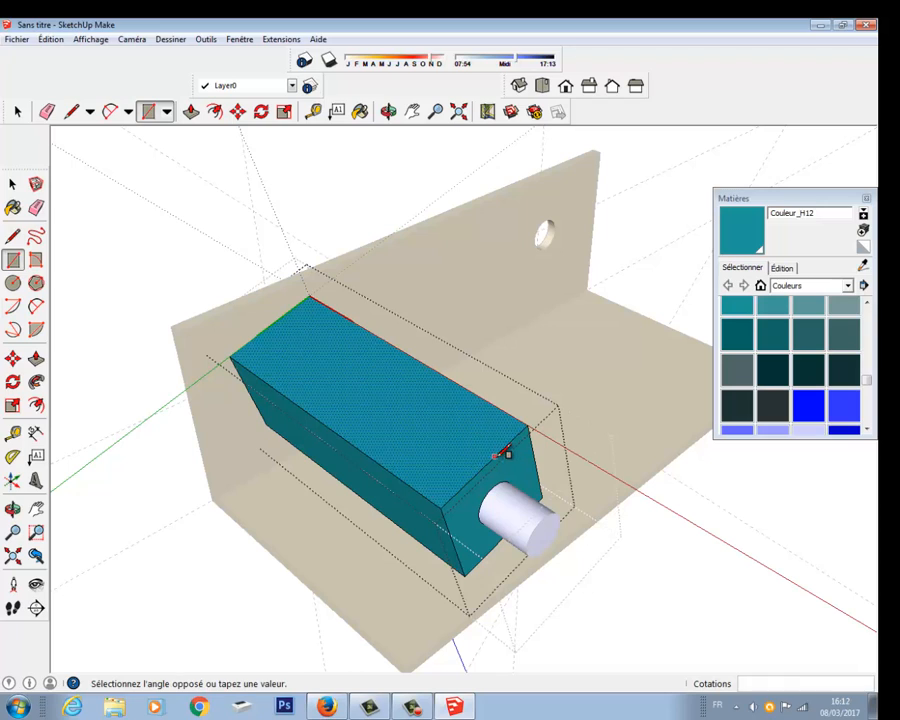
{"action": "left_click", "coordinate": [270, 320]}
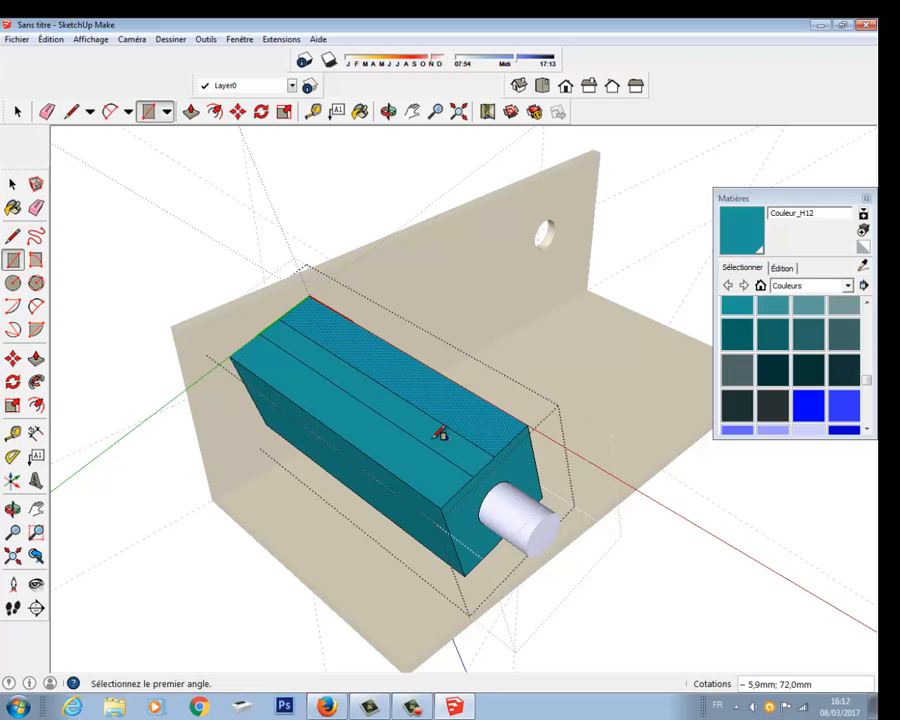
- Push the central strip down 6.9 mm to cut a groove along the block's top
{"action": "left_click", "coordinate": [12, 185]}
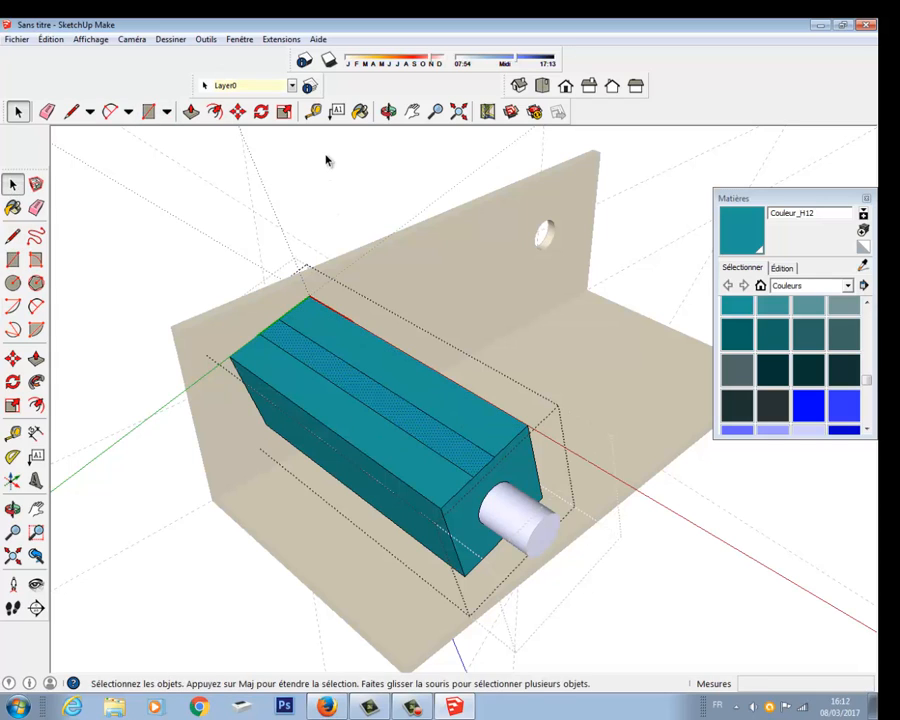
{"action": "left_click", "coordinate": [190, 111]}
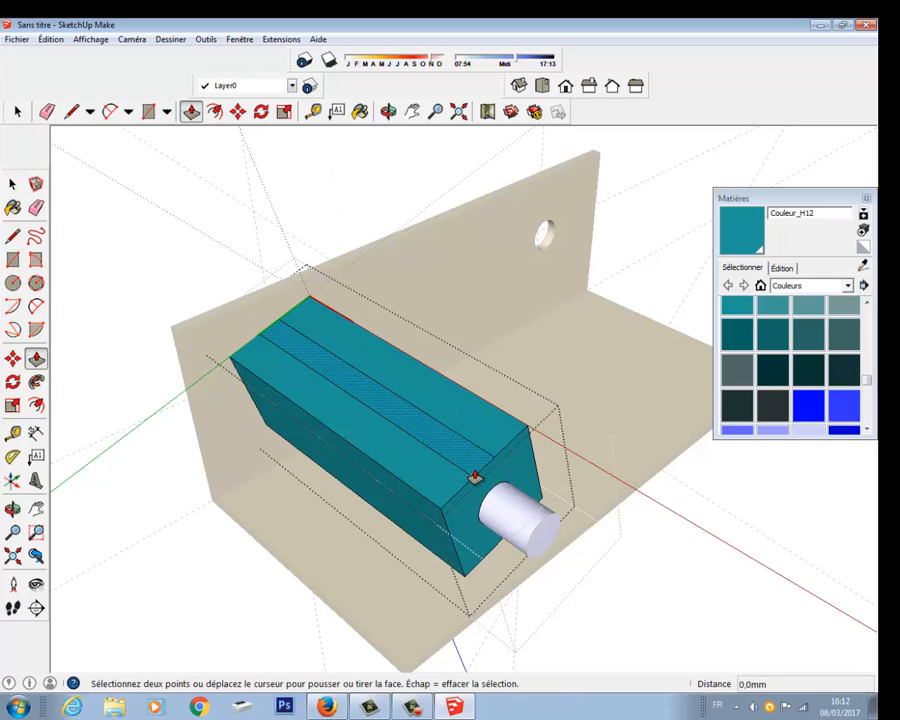
{"action": "left_click", "coordinate": [475, 478]}
{"action": "left_click", "coordinate": [484, 488]}
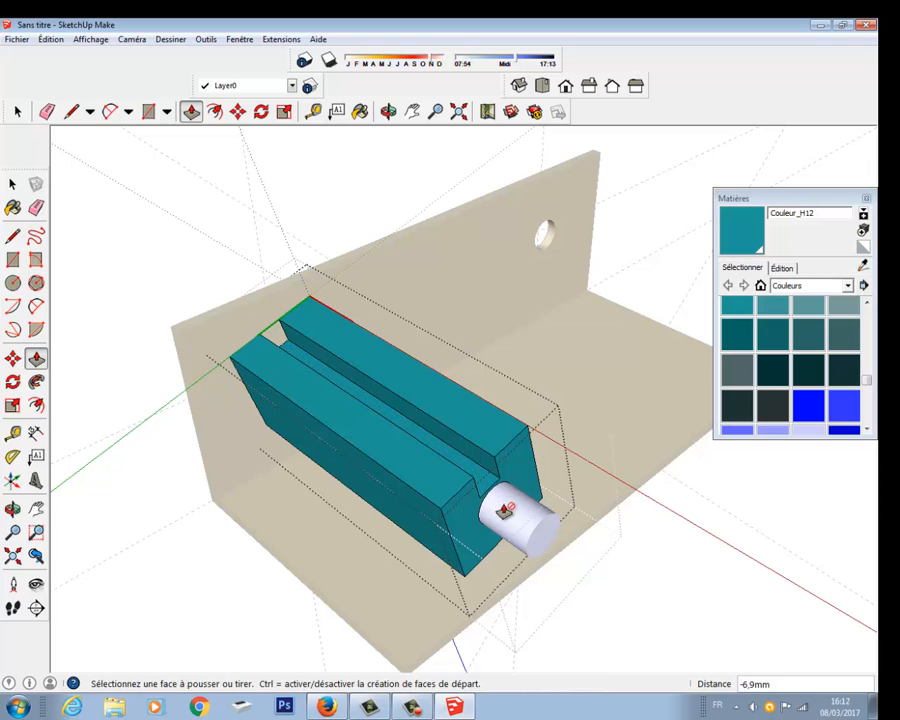
{"action": "middle_click_drag", "start_coordinate": [505, 510], "coordinate": [354, 400]}
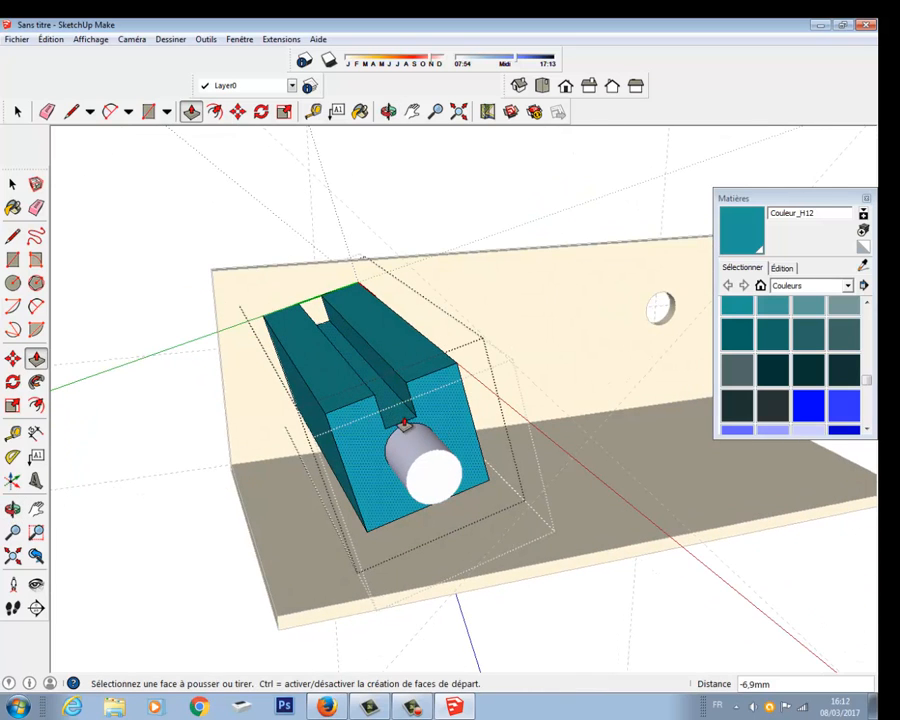
- Close the block component and its group to return to the whole model
{"action": "left_click", "coordinate": [12, 184]}
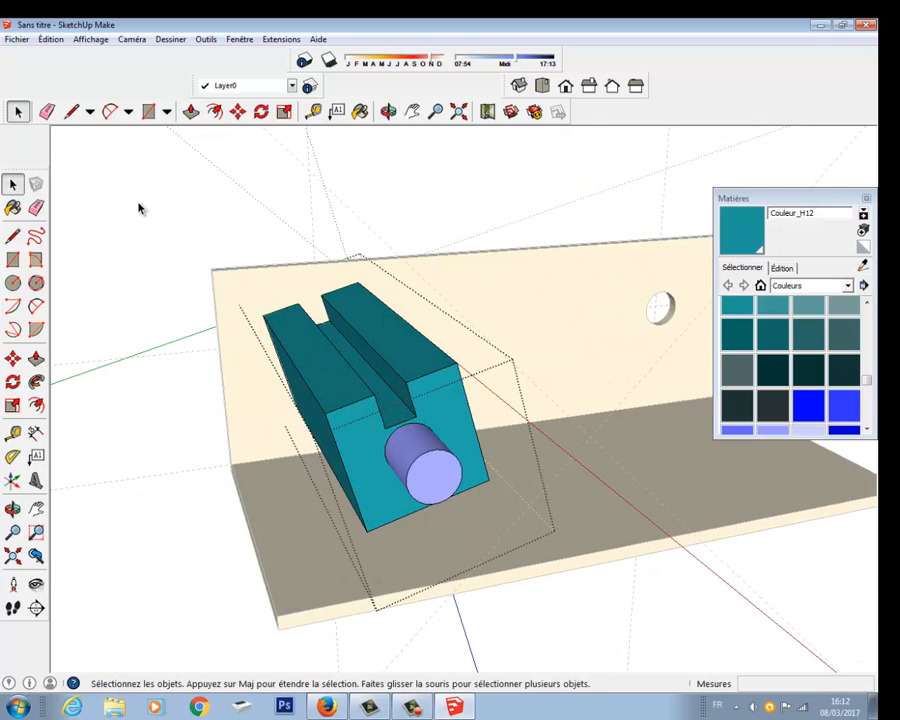
{"action": "left_click", "coordinate": [140, 208]}
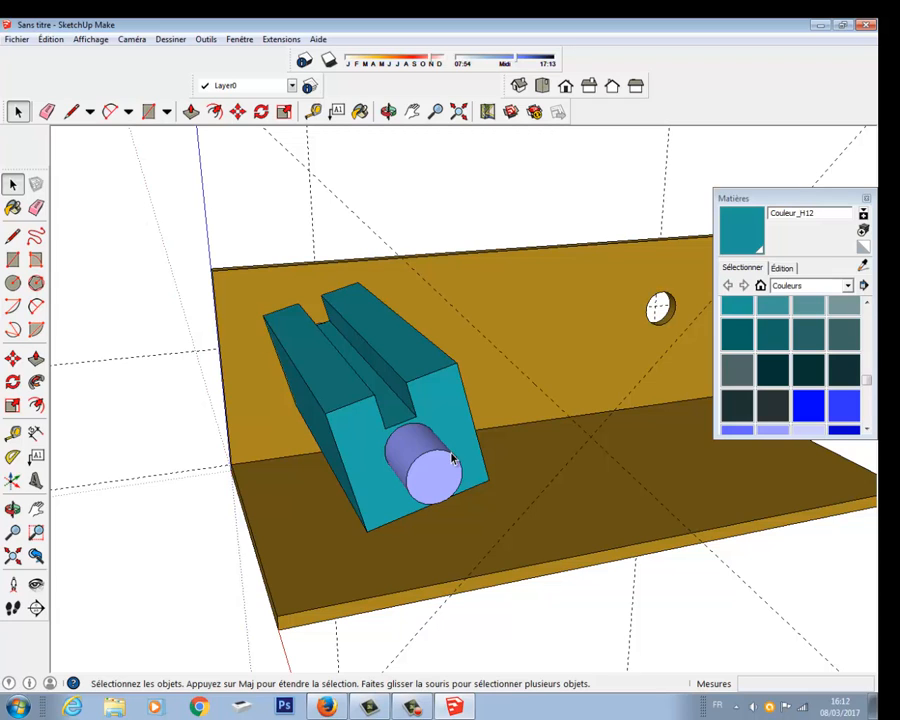
{"action": "scroll", "coordinate": [453, 459], "scroll_direction": "down", "scroll_amount": 2}
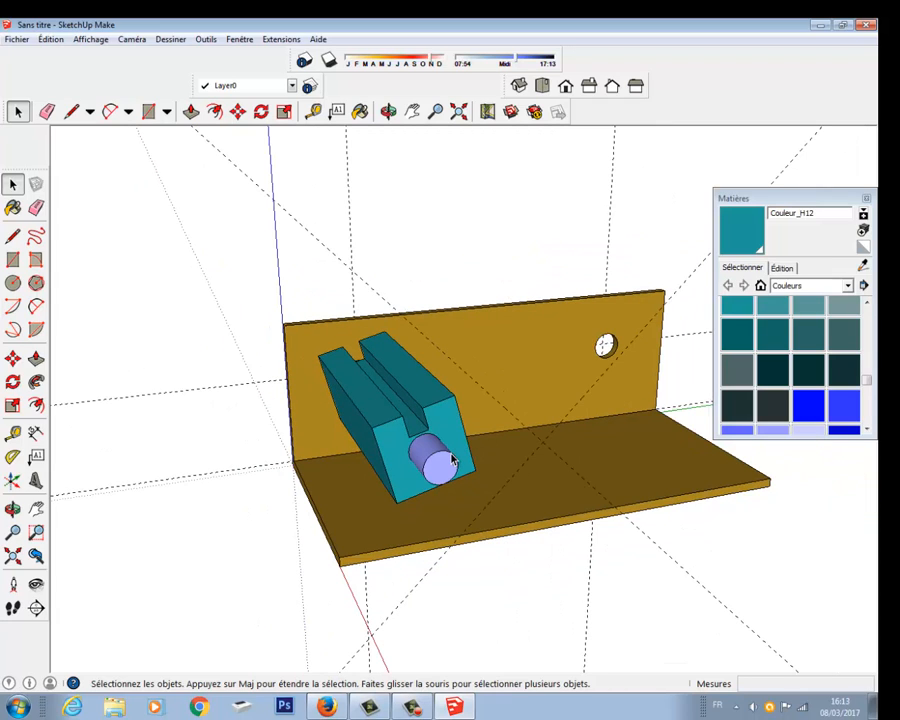